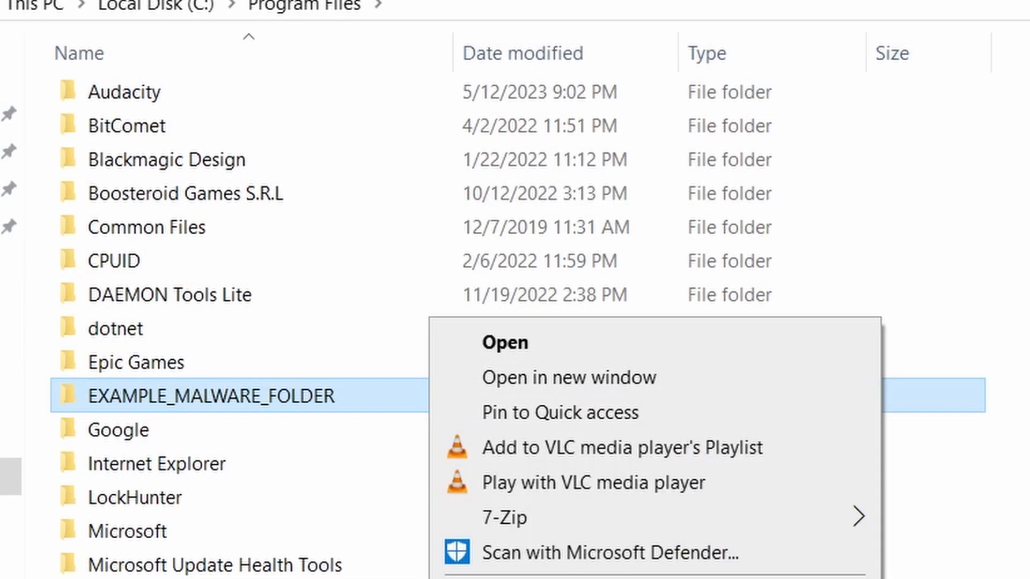
# - Try to delete EXAMPLE_MALWARE_FOLDER from Program Files, and retry the deletion once
pyautogui.press('Delete')
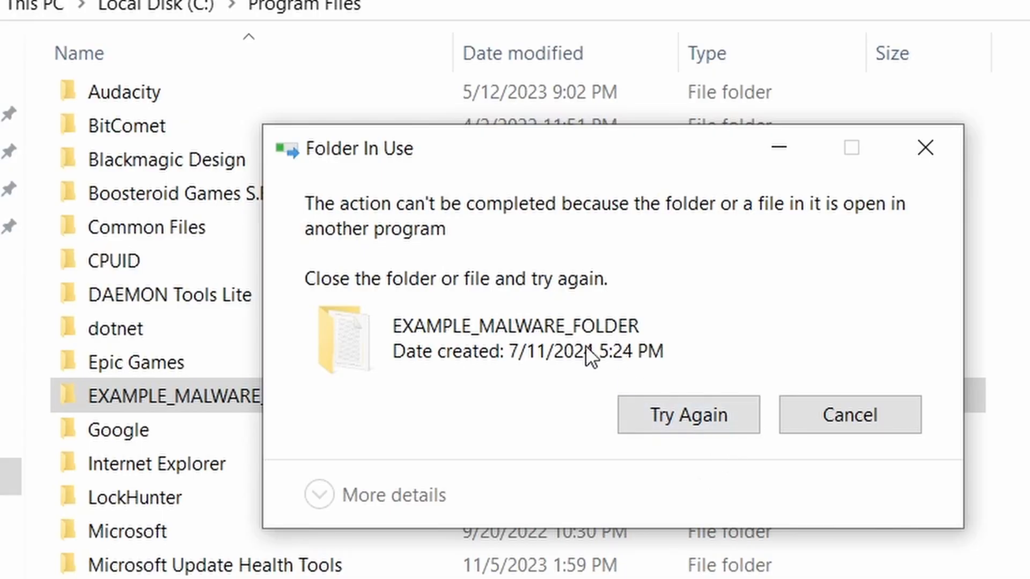
pyautogui.click(676, 421)
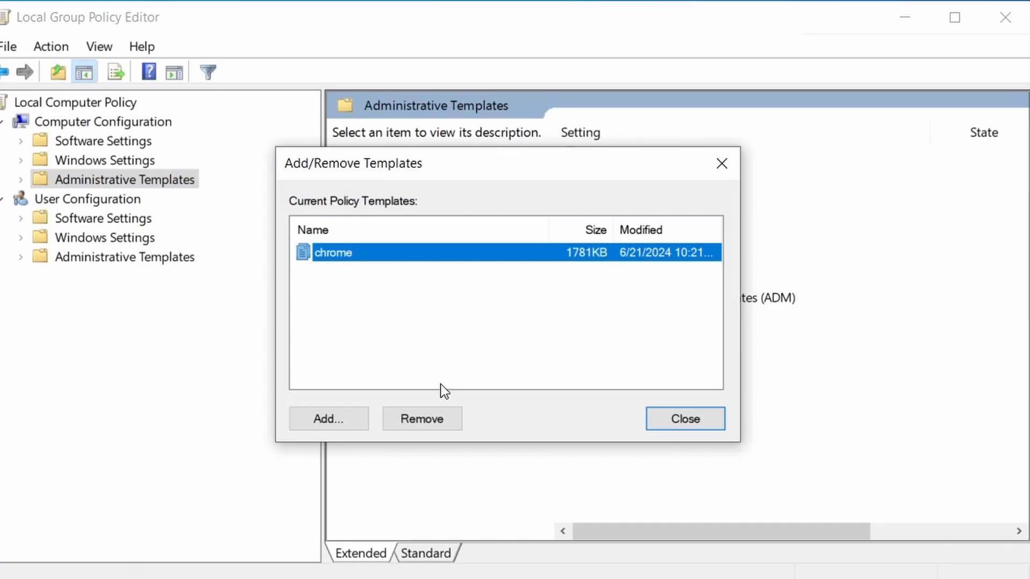
# - Remove the chrome policy template from the Computer Configuration administrative templates and close the template list
pyautogui.click(432, 421)
pyautogui.click(719, 417)
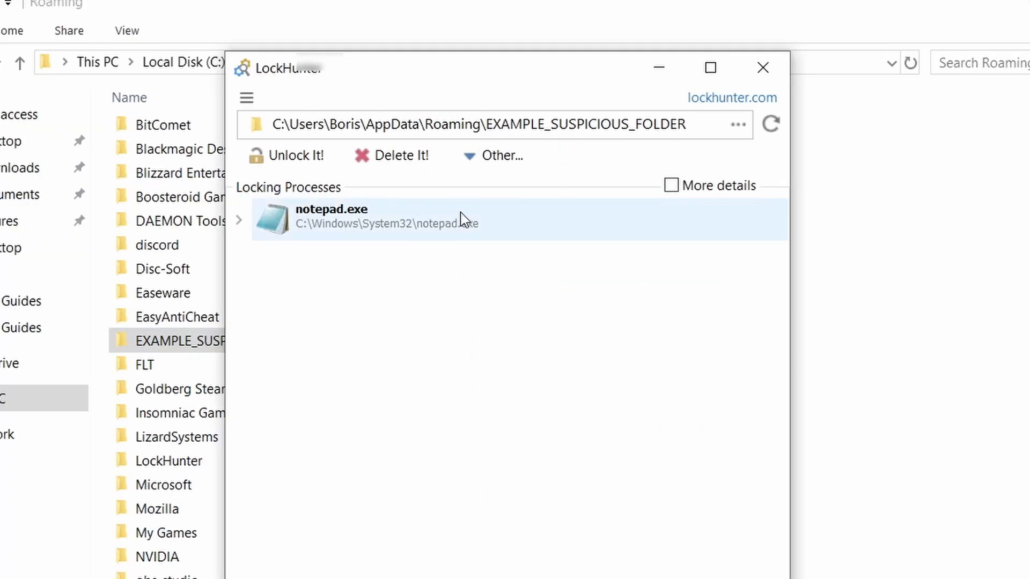
# - Delete the locked EXAMPLE_SUSPICIOUS_FOLDER from AppData\Roaming with LockHunter
pyautogui.click(418, 156)
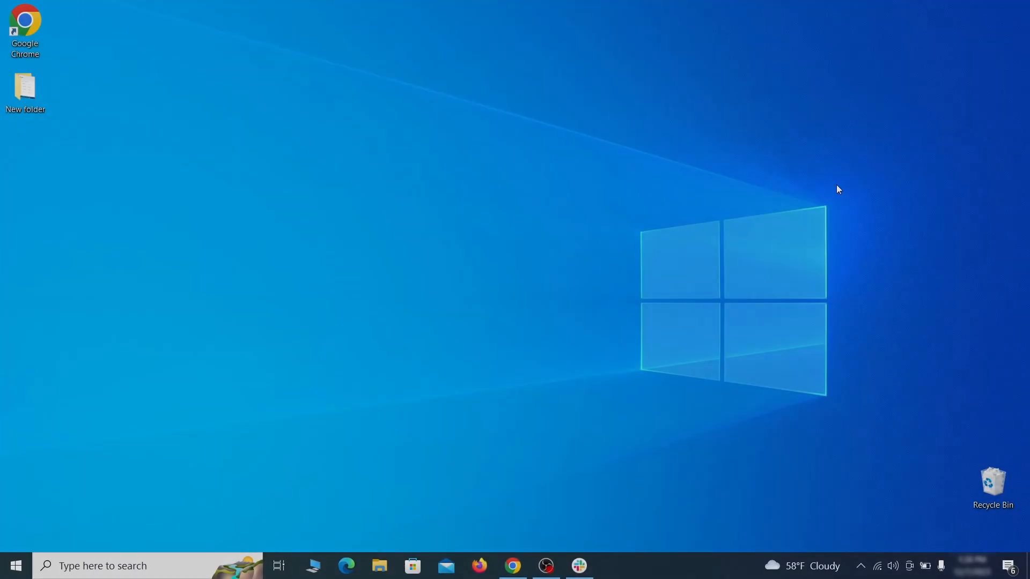
# - Open the Apps & features settings and sort the installed apps by install date
pyautogui.press('super')
pyautogui.write('apps & ')
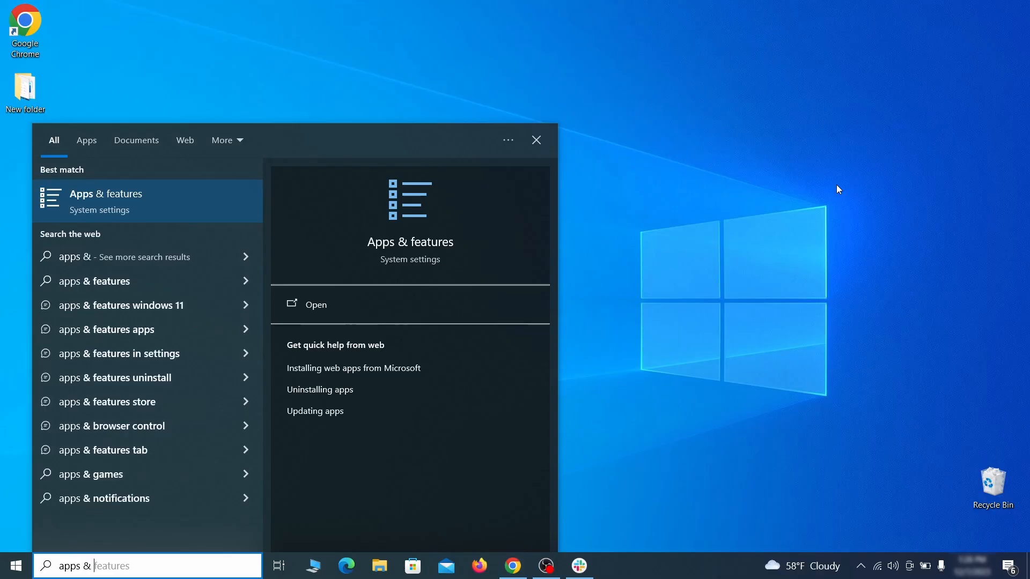
pyautogui.write('features')
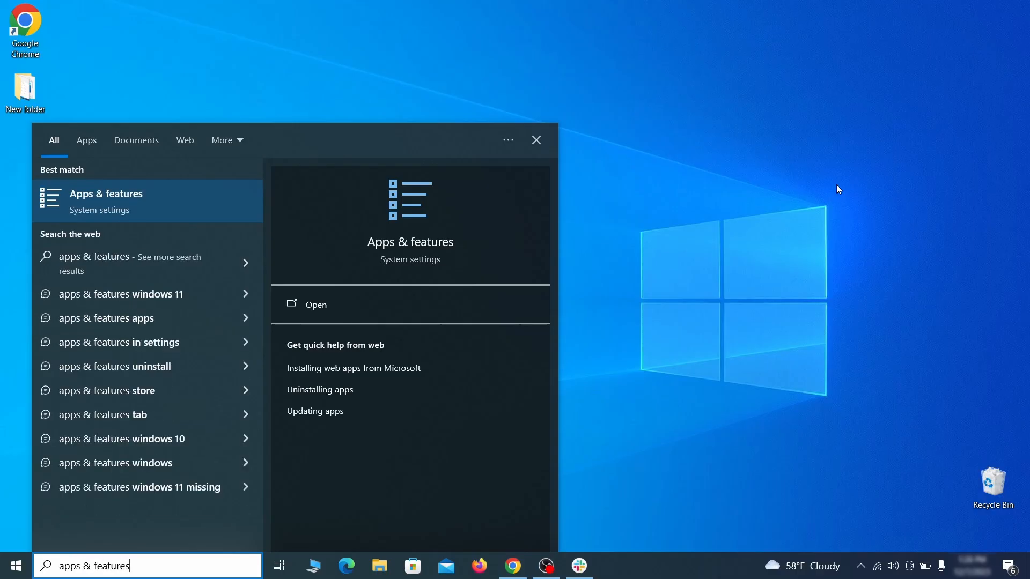
pyautogui.press('Return')
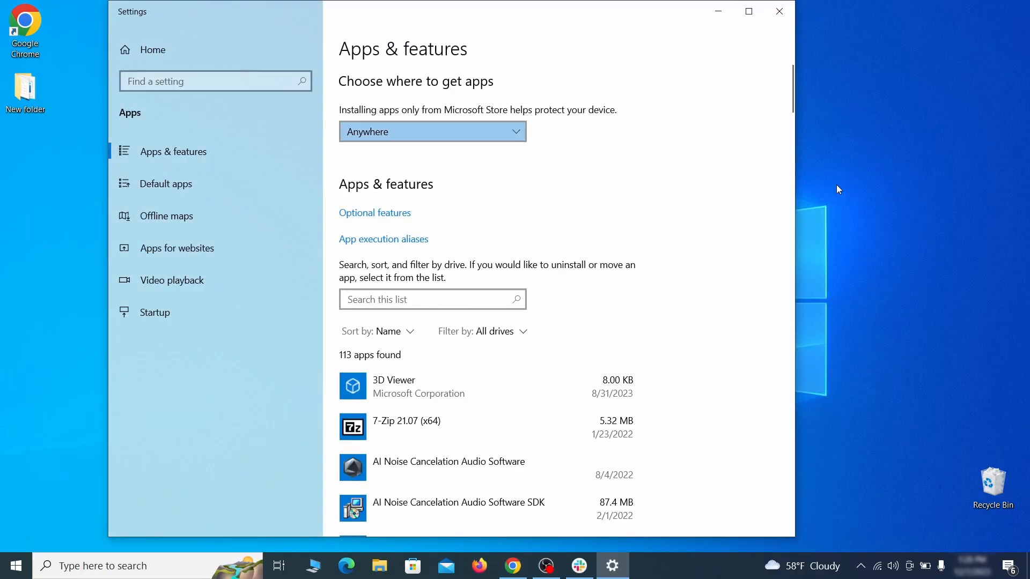
pyautogui.click(400, 332)
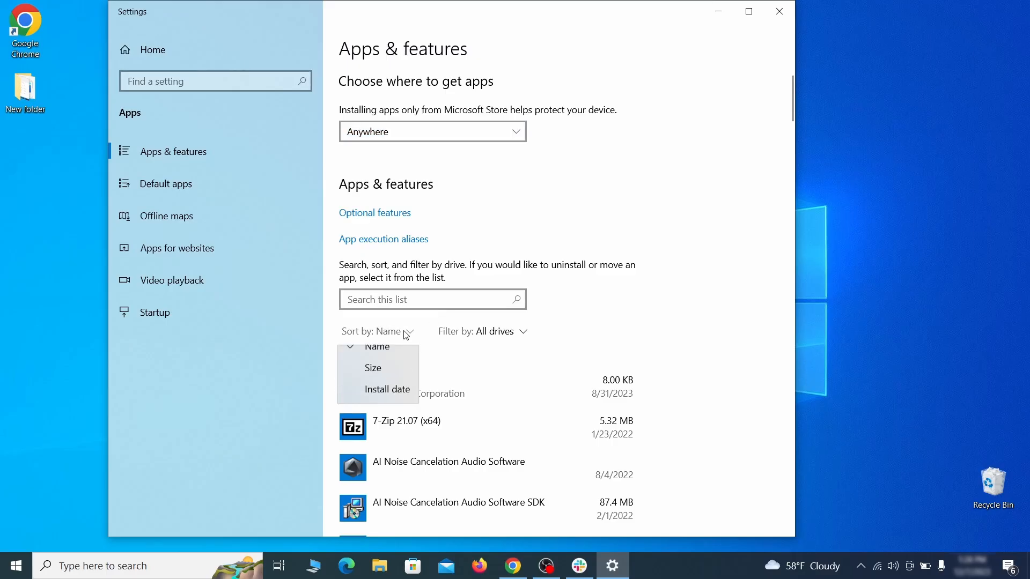
pyautogui.click(387, 402)
pyautogui.scroll(-2, 551, 358)
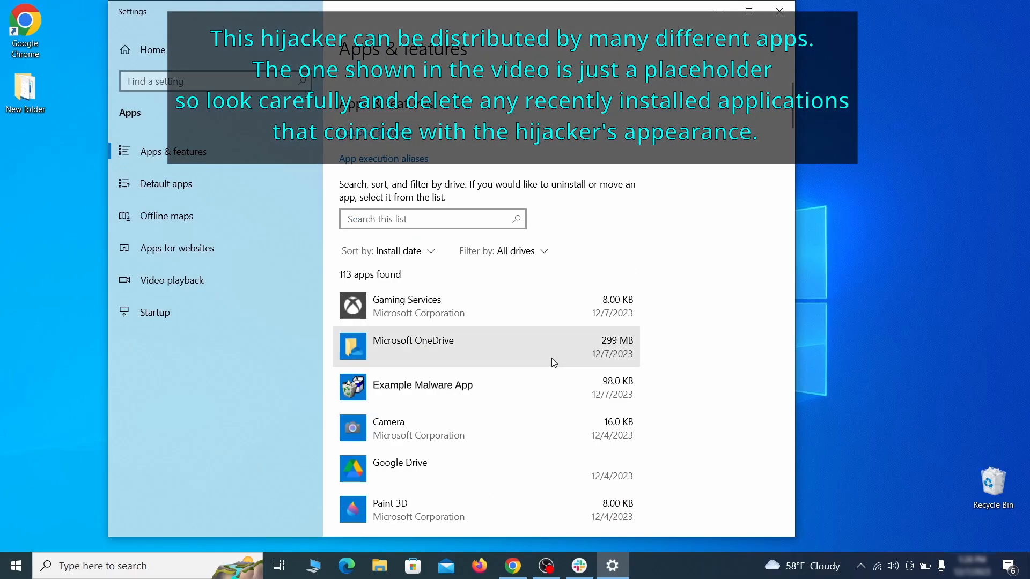
# - Uninstall Example Malware App, finish its uninstall wizard and close the Settings window
pyautogui.click(527, 385)
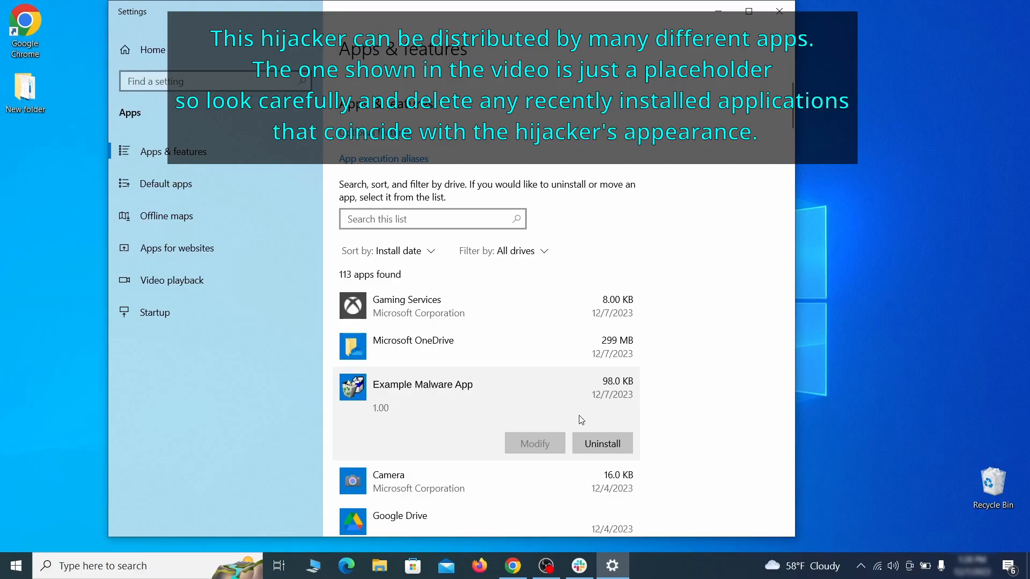
pyautogui.click(615, 441)
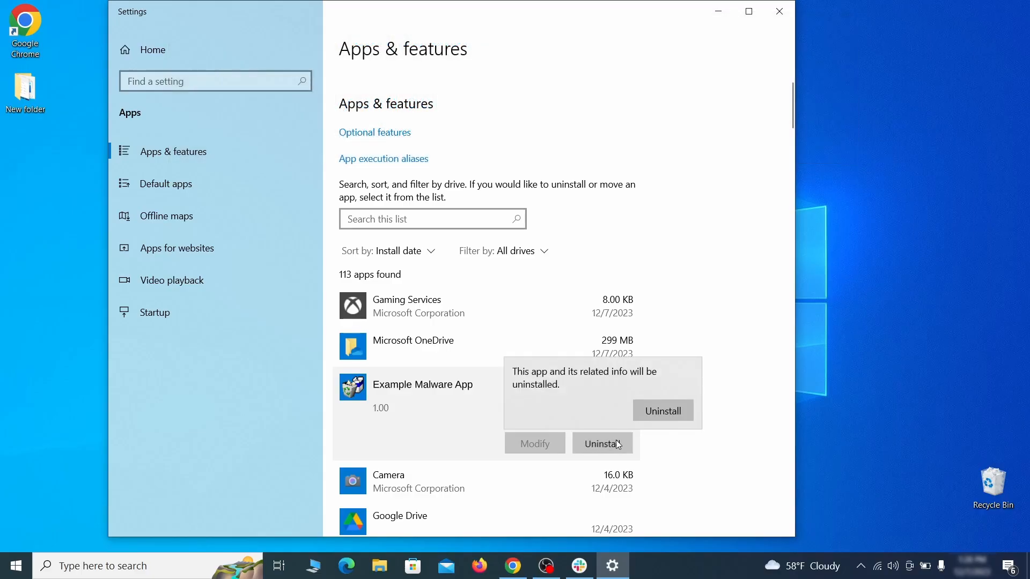
pyautogui.click(683, 411)
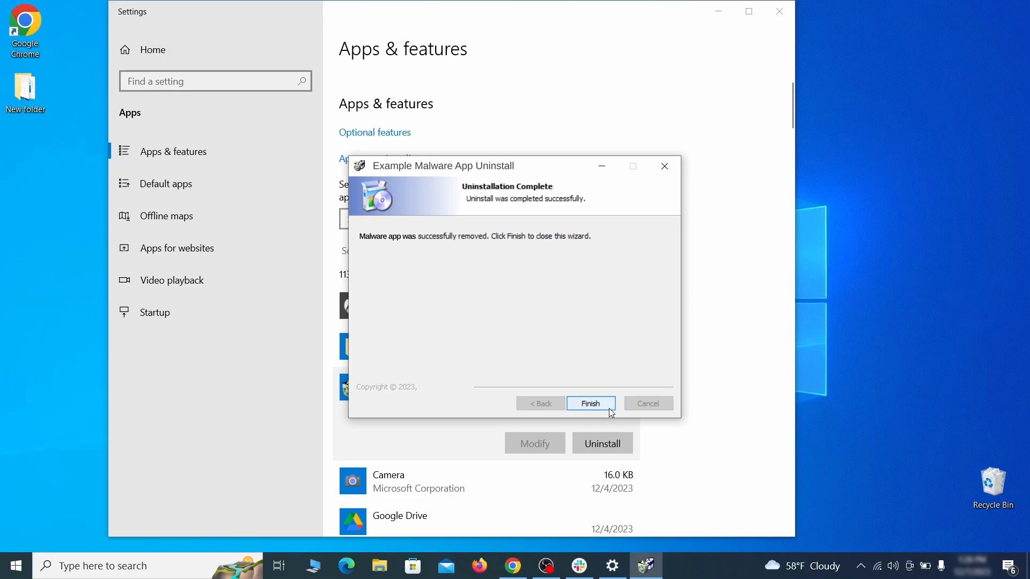
pyautogui.click(608, 408)
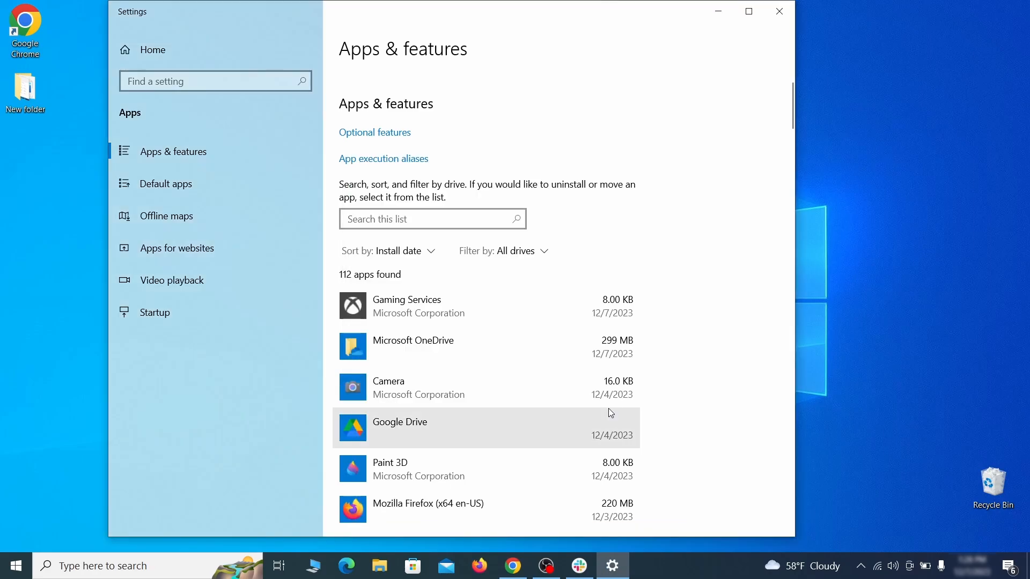
pyautogui.click(792, 18)
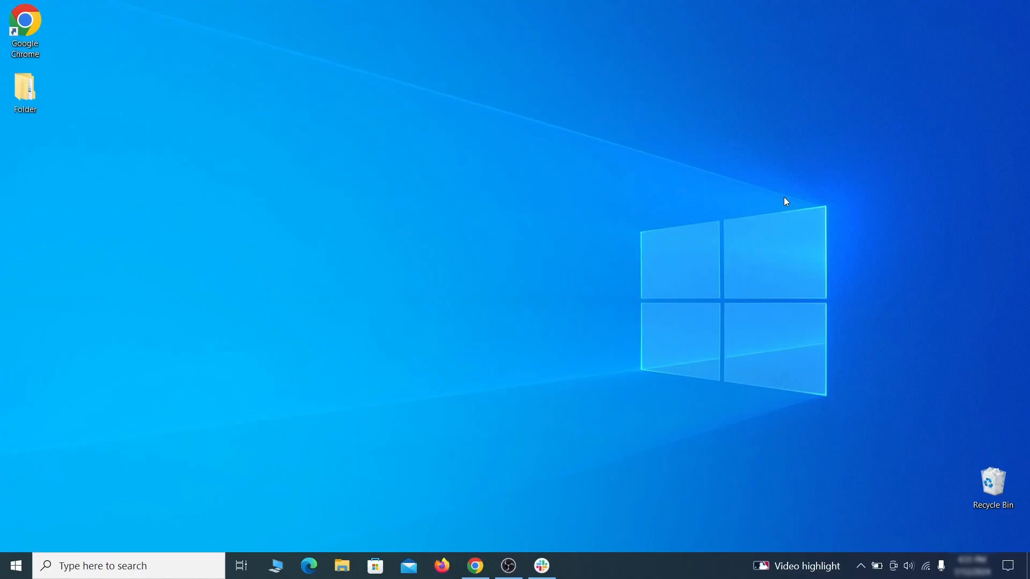
# - Set File Explorer Options to show hidden files, folders, and drives, and apply the change
pyautogui.click(21, 563)
pyautogui.write('folder options')
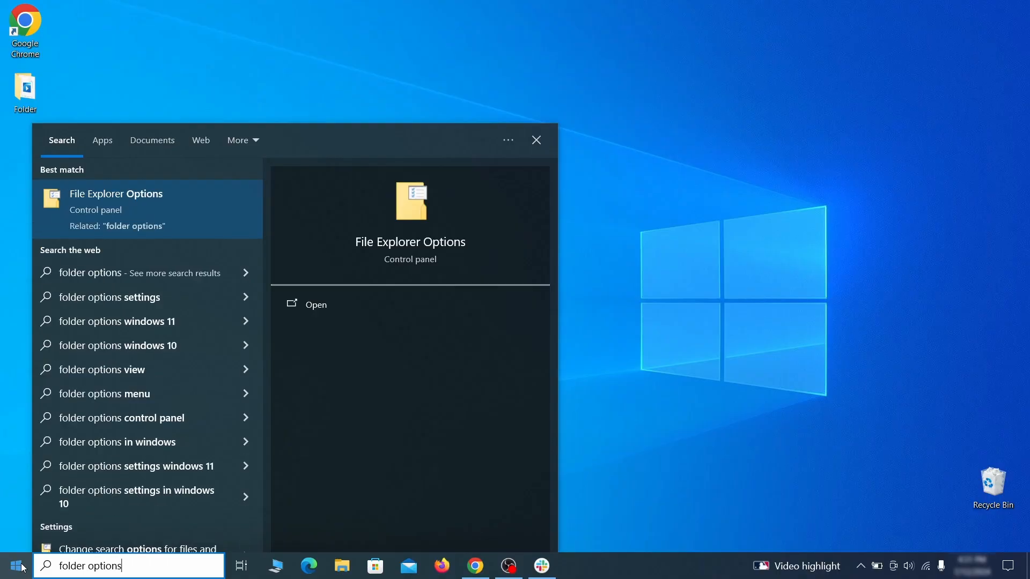
pyautogui.press('Return')
pyautogui.click(203, 132)
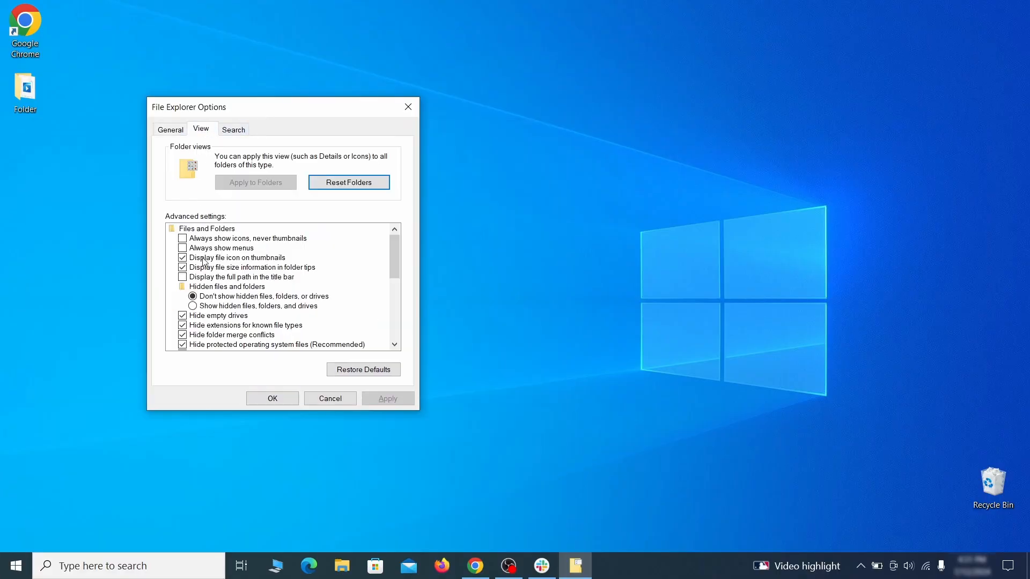
pyautogui.click(195, 306)
pyautogui.click(387, 399)
pyautogui.click(272, 399)
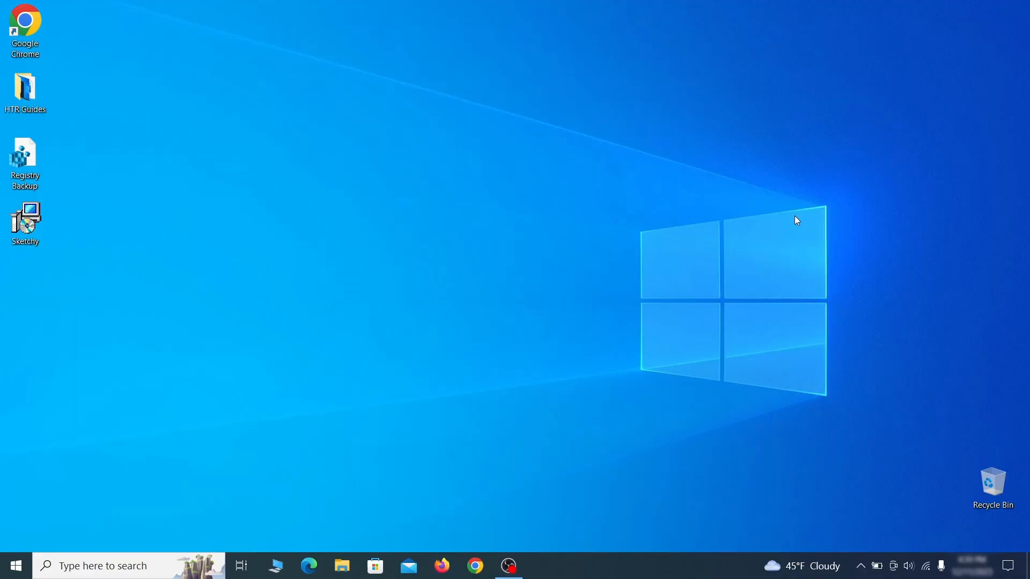
# - Open Task Scheduler and display the tasks in the Task Scheduler Library
pyautogui.press('super')
pyautogui.write('task sched')
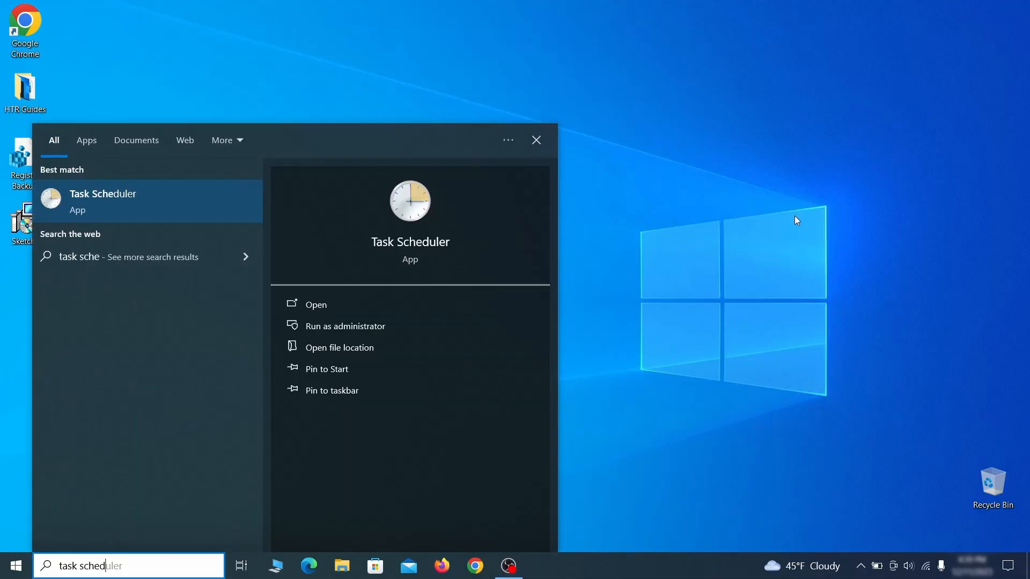
pyautogui.write('uler')
pyautogui.press('Return')
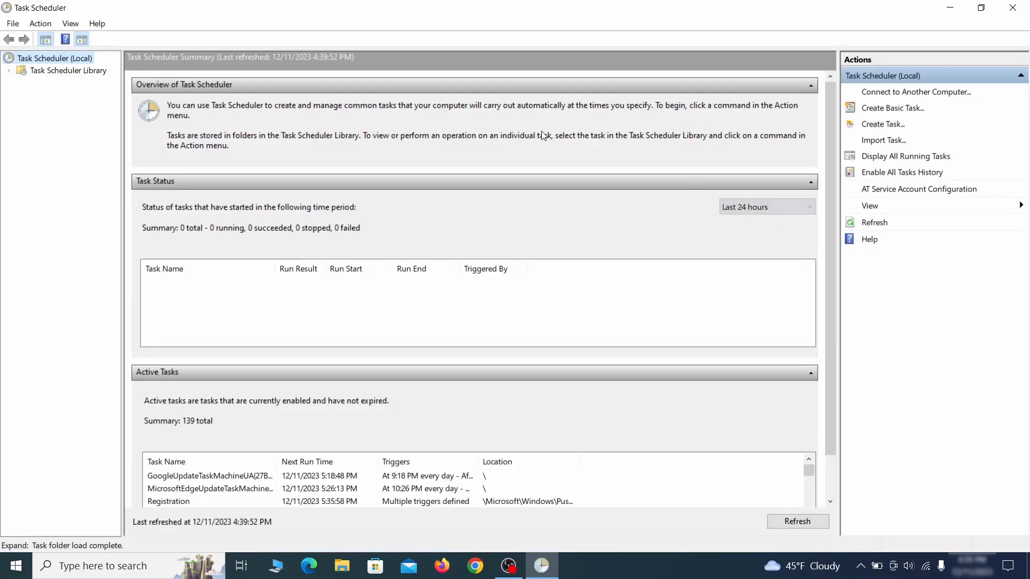
pyautogui.click(88, 71)
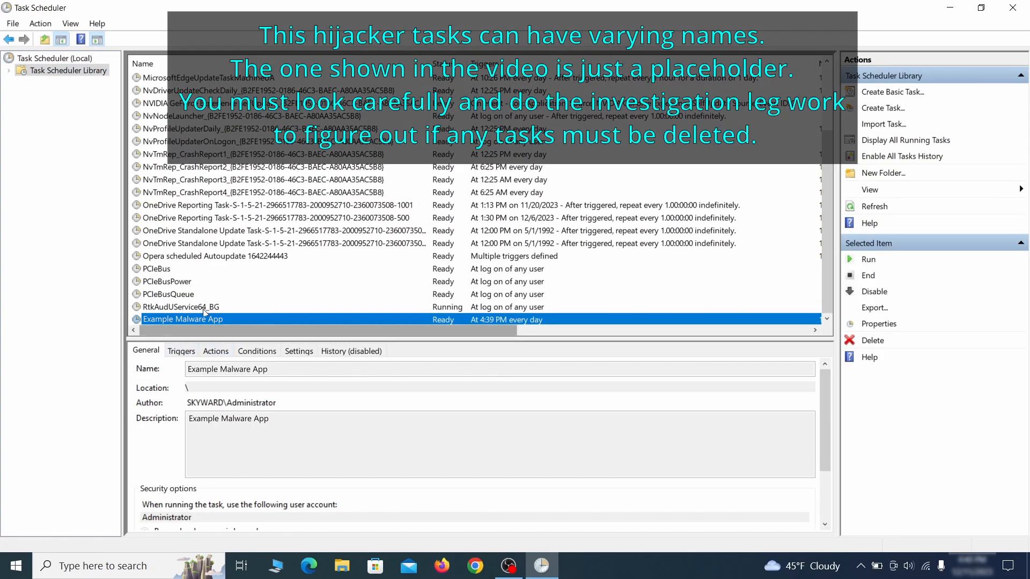
# - Inspect the triggers and actions of the Example Malware App task in its properties, then close them
pyautogui.rightClick(295, 320)
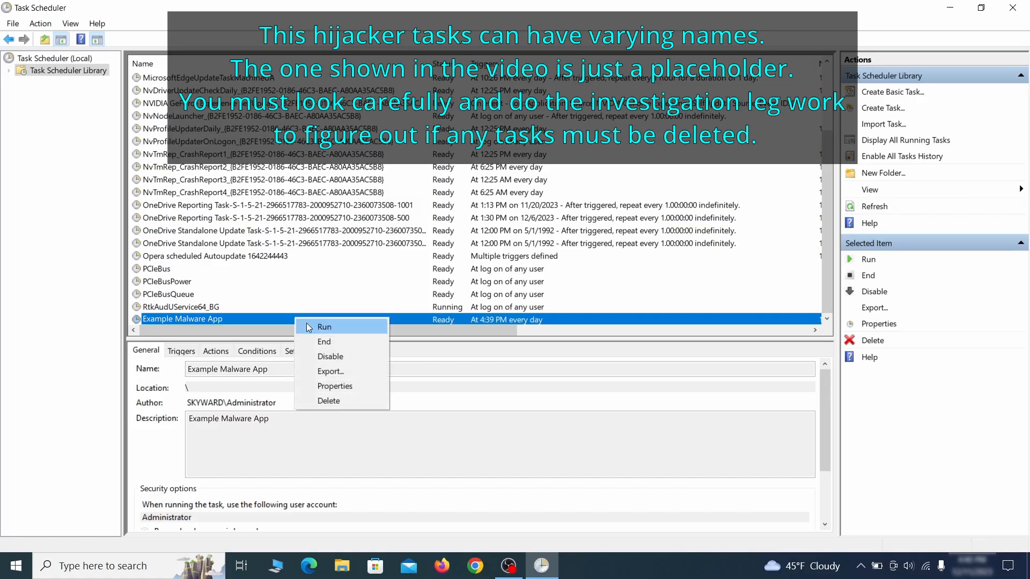
pyautogui.click(339, 391)
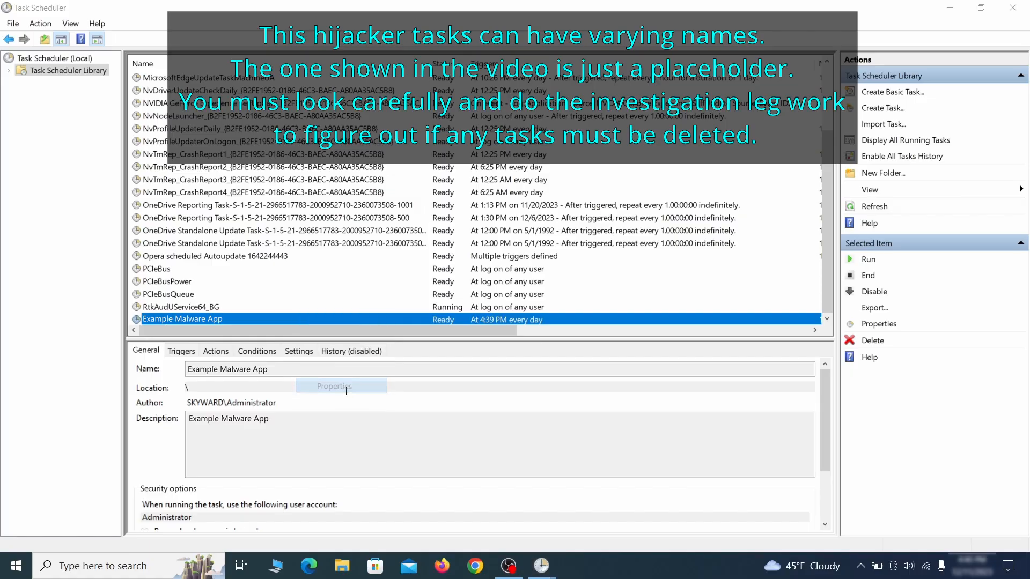
pyautogui.click(117, 88)
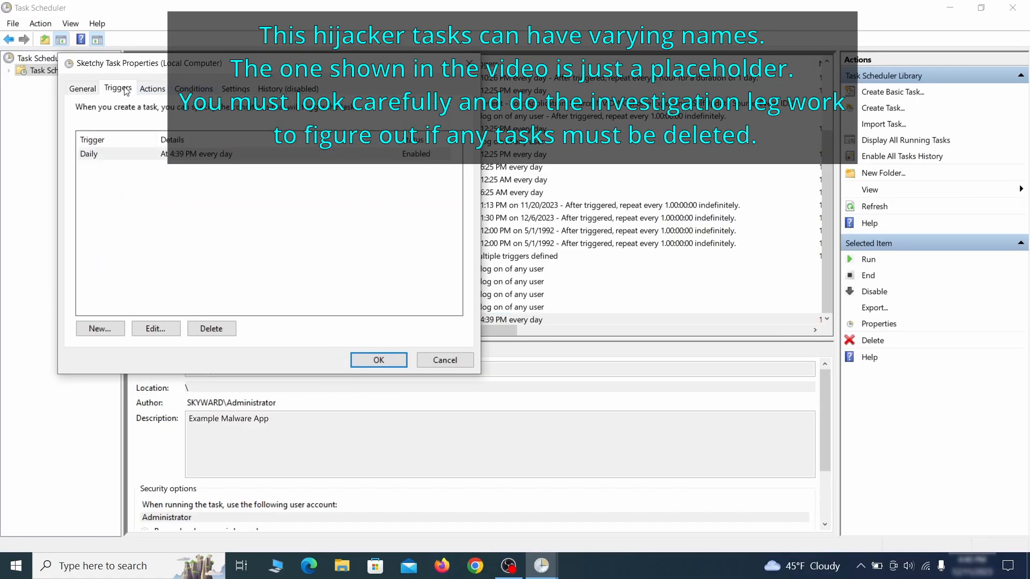
pyautogui.click(153, 89)
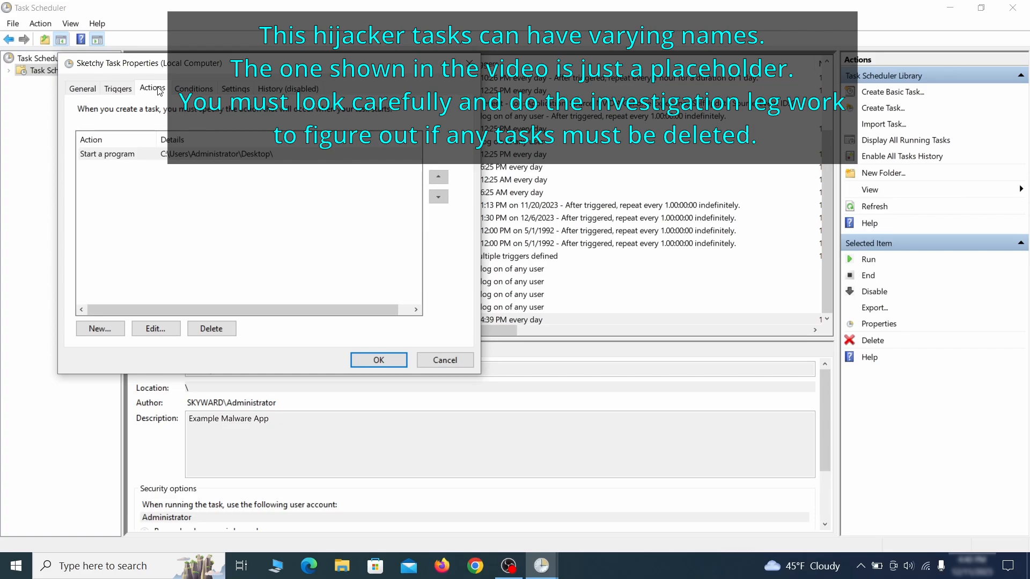
pyautogui.press('Escape')
# - Delete the Example Malware App task from the Task Scheduler Library
pyautogui.rightClick(330, 318)
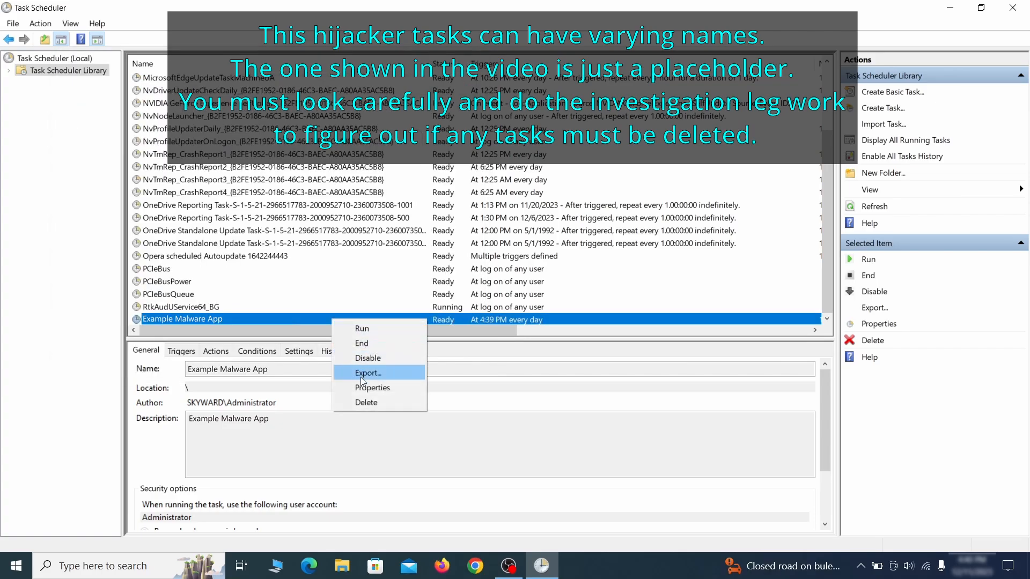
pyautogui.click(365, 401)
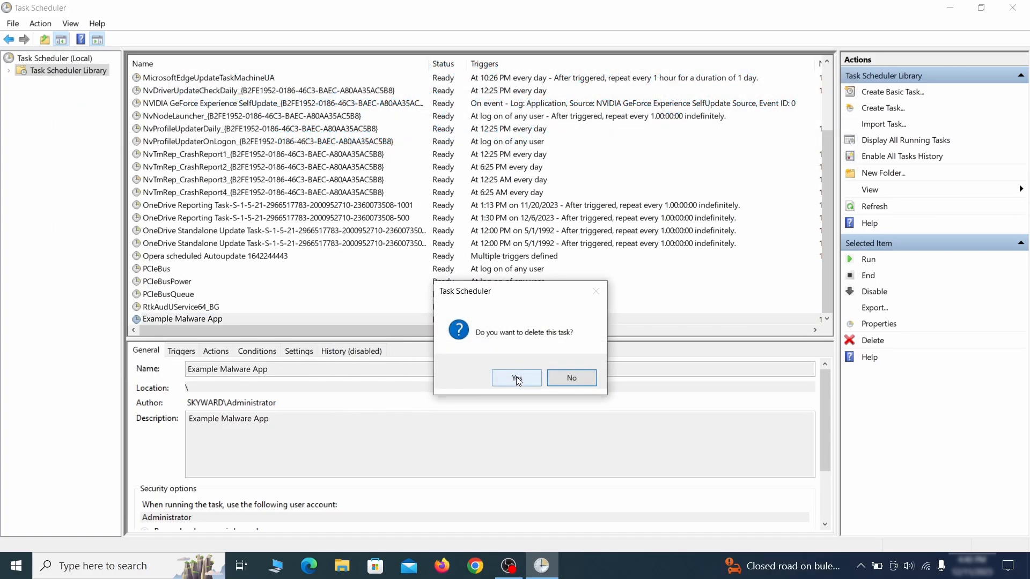
pyautogui.click(517, 378)
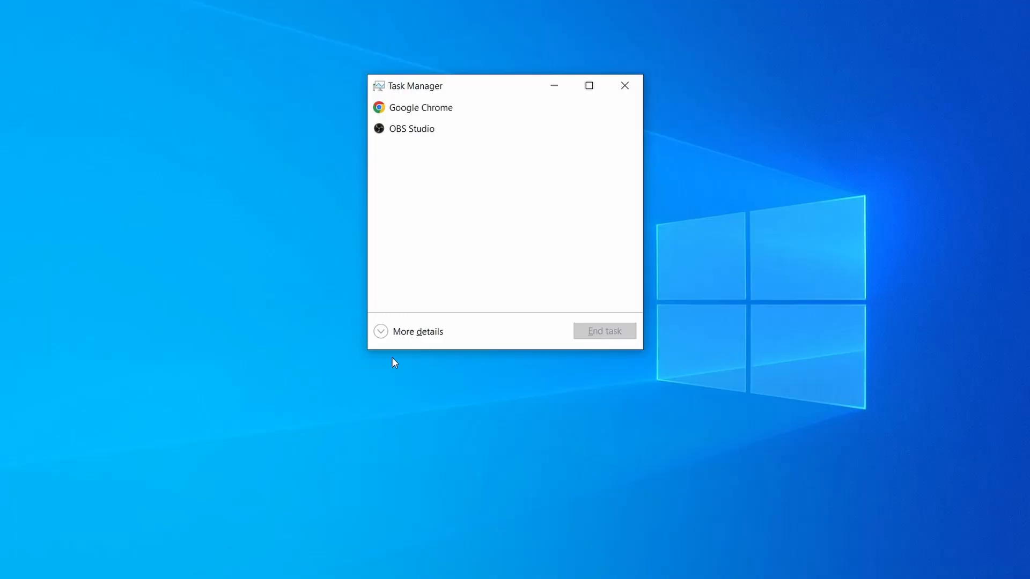
# - Show Task Manager's detailed process list and sort the processes by CPU, then by memory usage
pyautogui.click(381, 333)
pyautogui.click(507, 121)
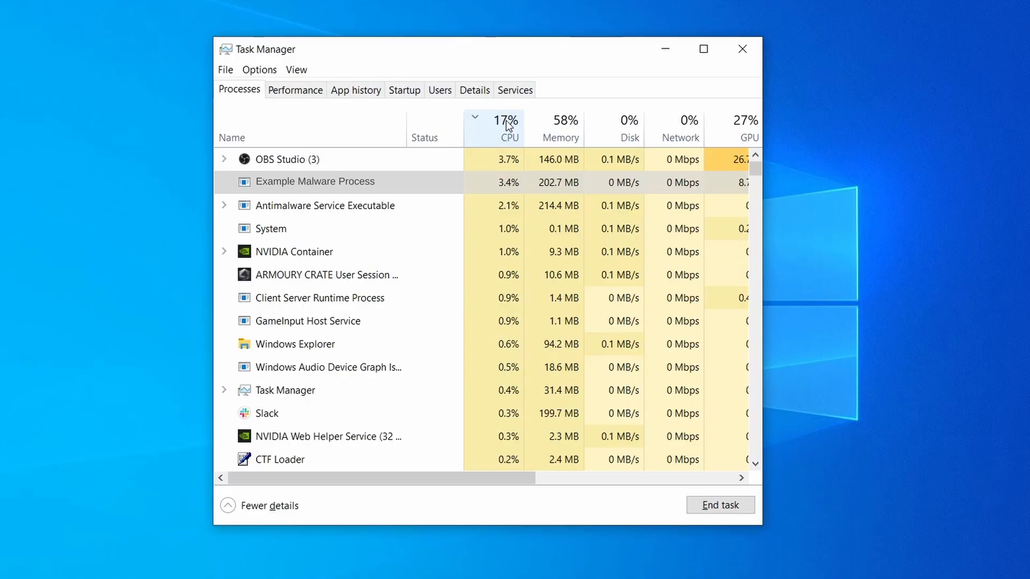
pyautogui.click(560, 124)
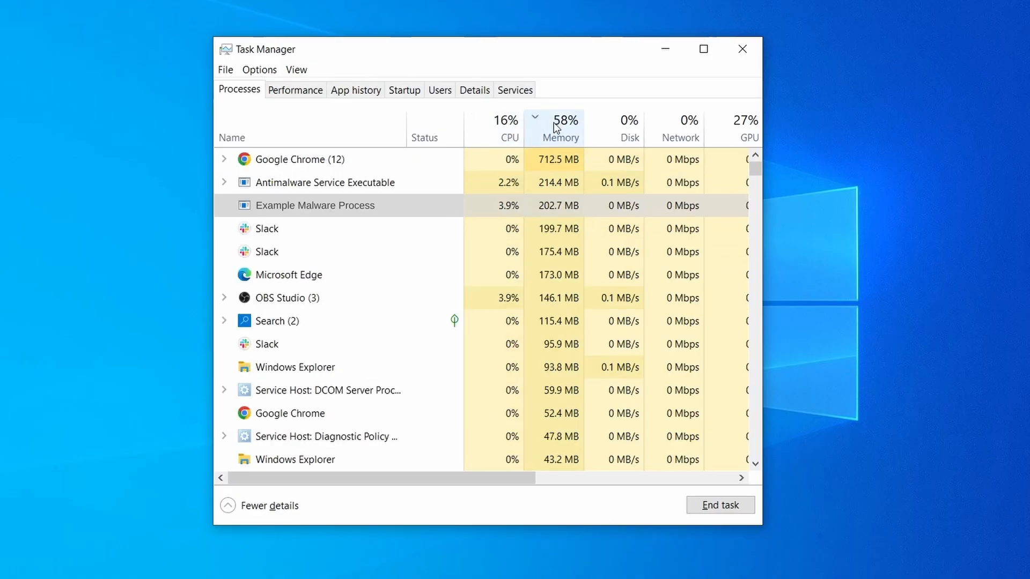
# - Open the file location of Example Malware Process and delete all the files in that folder
pyautogui.rightClick(491, 205)
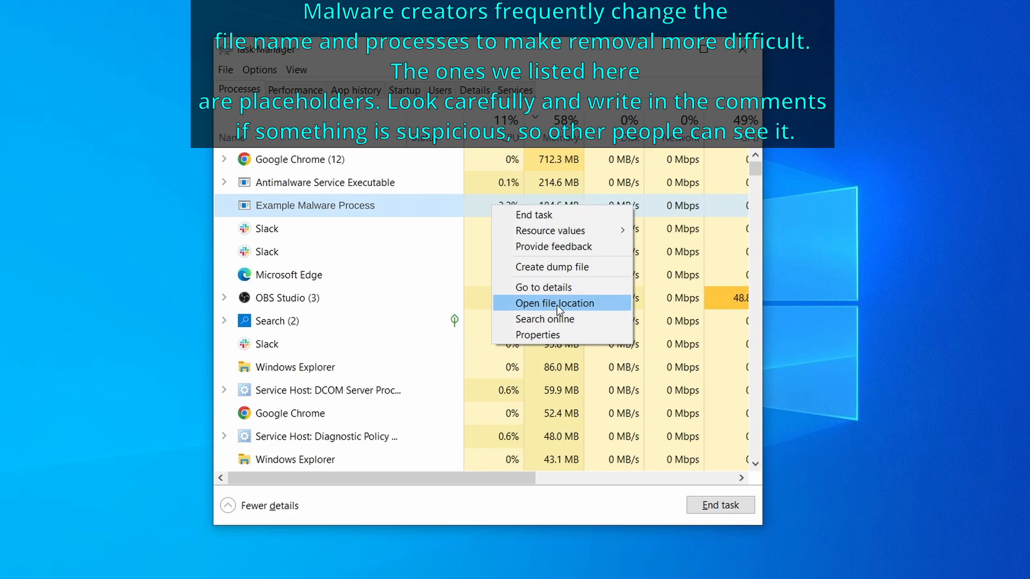
pyautogui.click(557, 303)
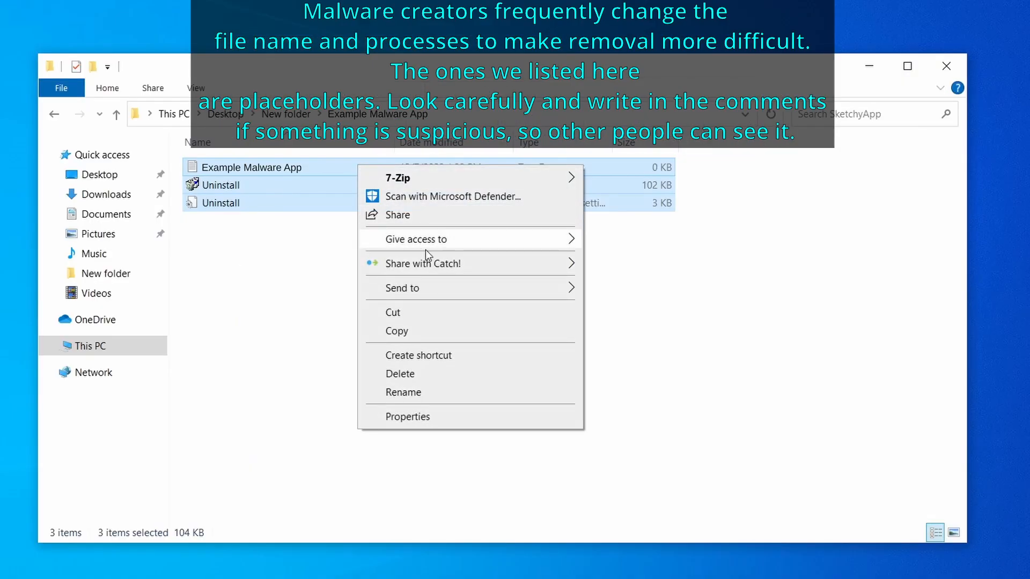
pyautogui.click(445, 372)
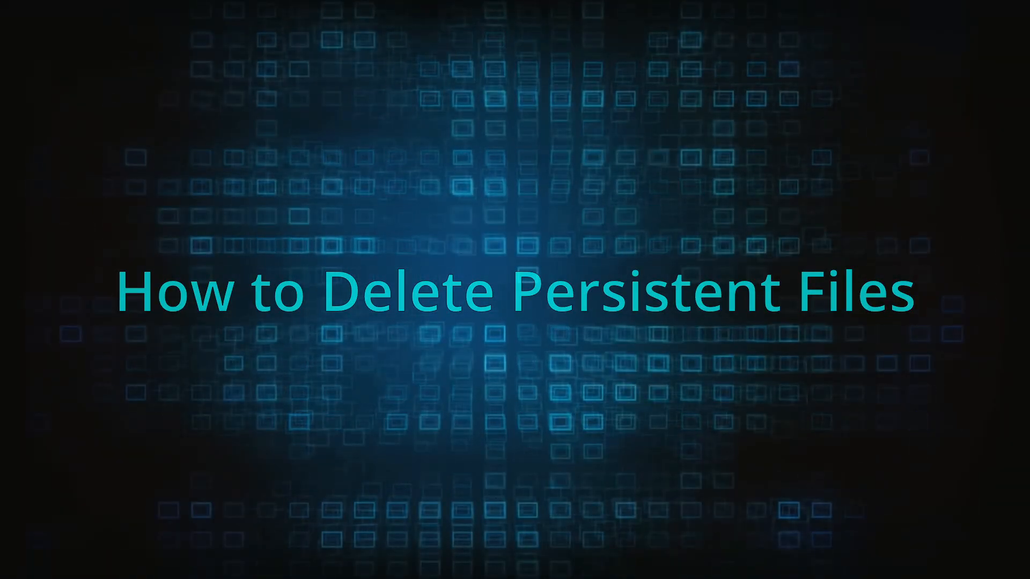
# - Try to delete EXAMPLE_MALWARE_FOLDER from the Program Files folder on drive C
pyautogui.rightClick(436, 246)
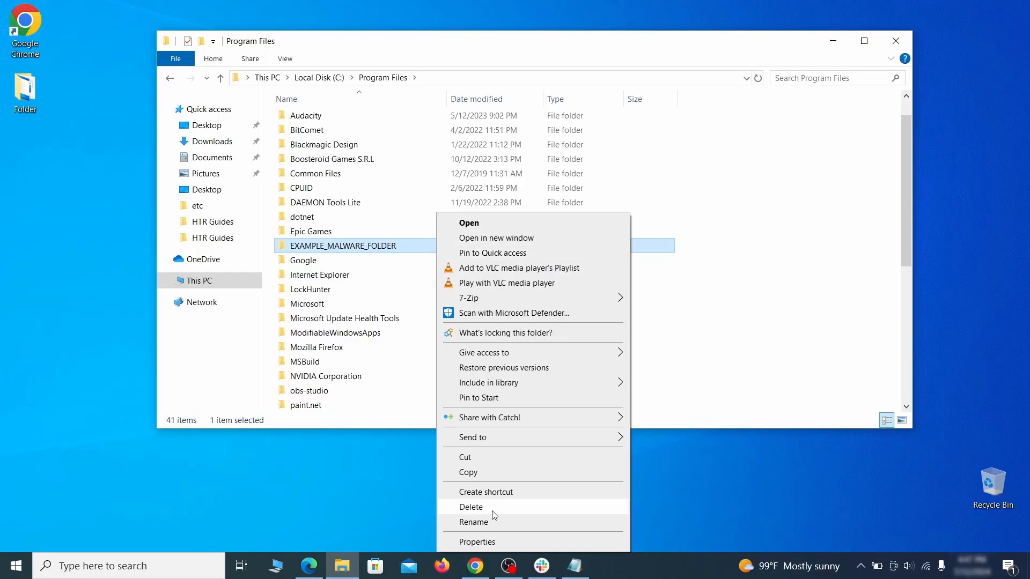
pyautogui.click(493, 512)
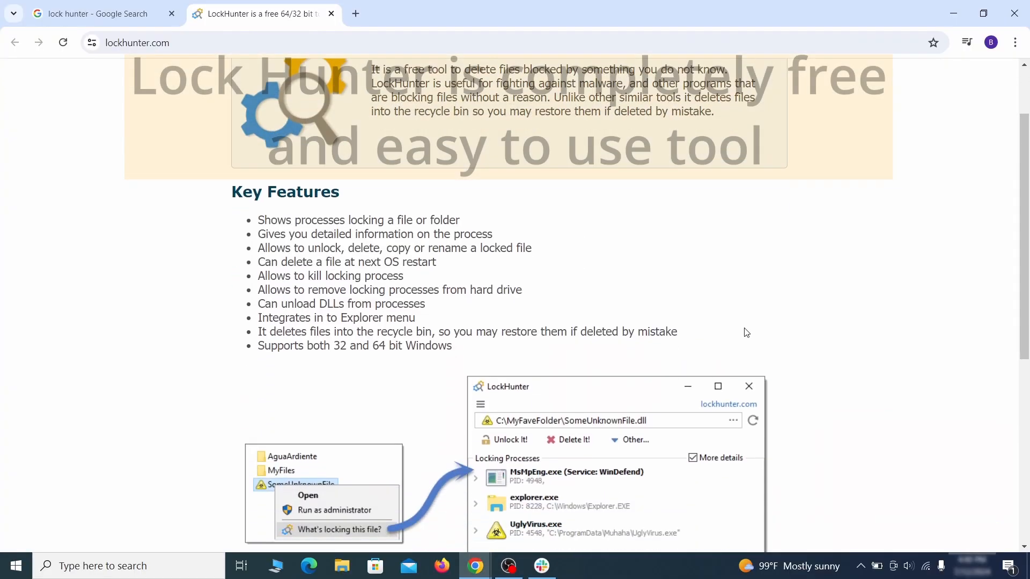
# - Download the LockHunter installer from lockhunter.com
pyautogui.scroll(-6, 746, 332)
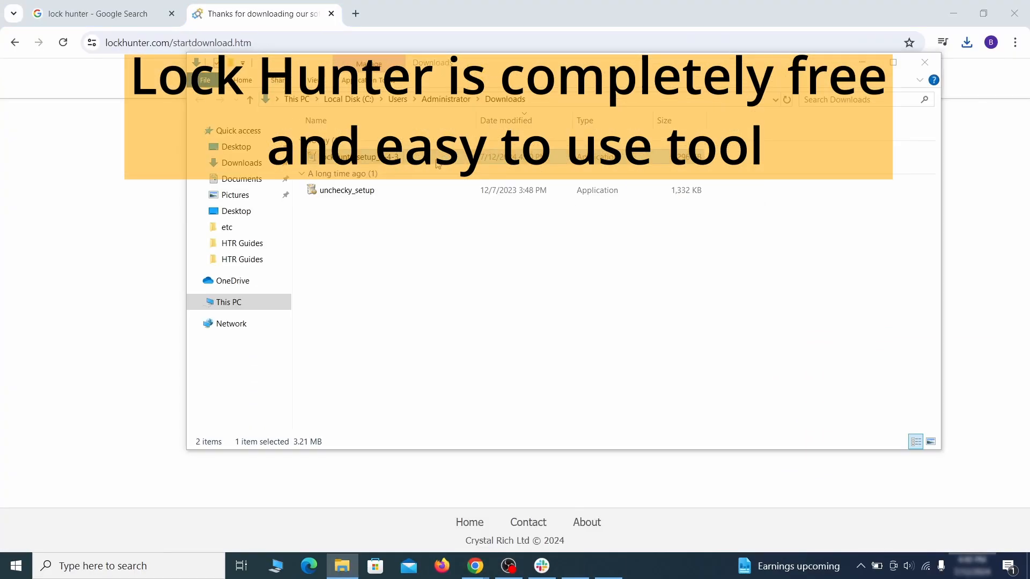
# - Install LockHunter and use it to delete the locked EXAMPLE_MALWARE_FOLDER from Program Files
pyautogui.doubleClick(437, 164)
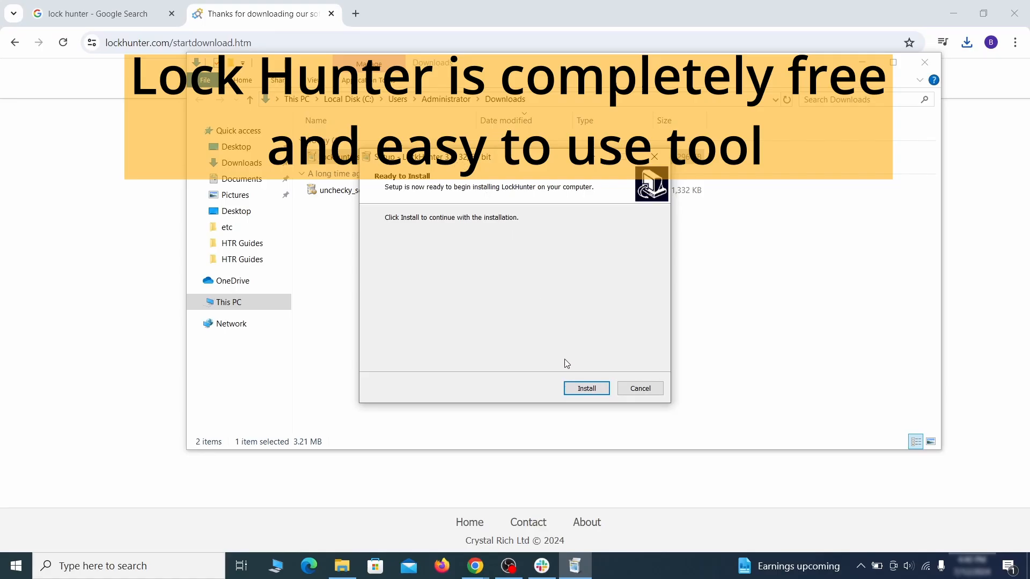
pyautogui.click(582, 388)
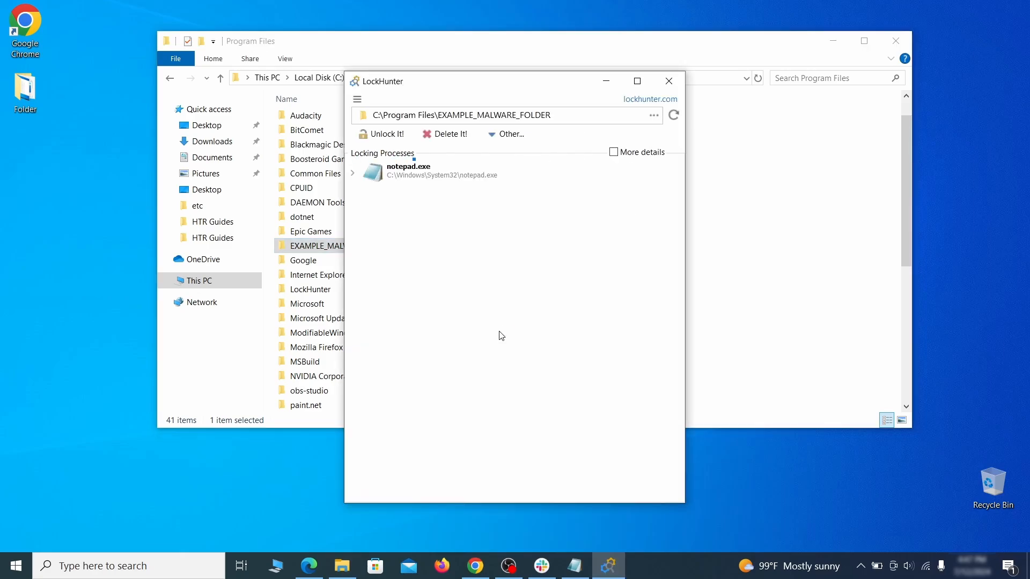
pyautogui.click(460, 137)
pyautogui.click(567, 335)
pyautogui.click(669, 82)
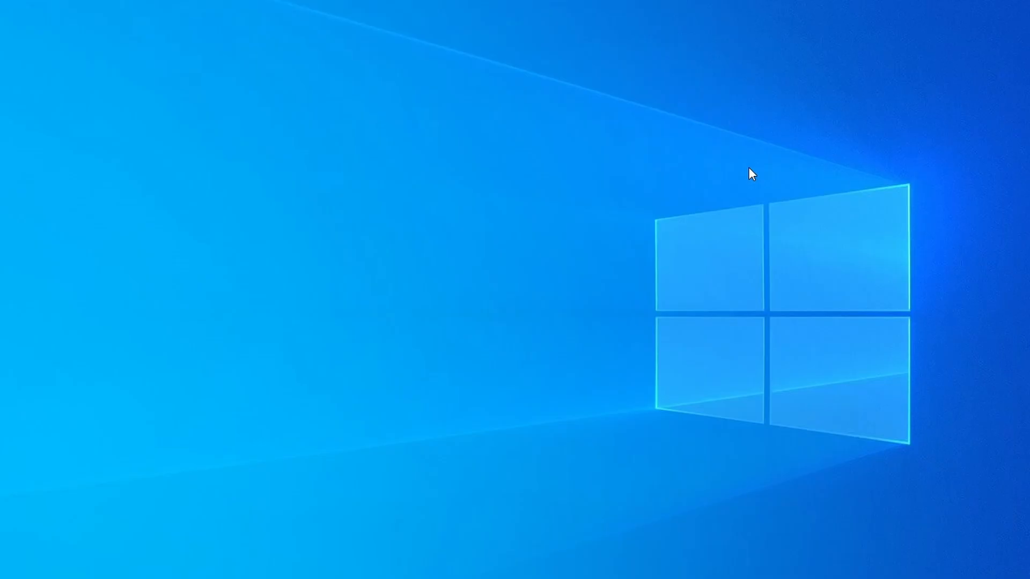
# - Open Task Manager, sort the processes by CPU and by memory usage, and look through them for suspicious entries
pyautogui.hotkey('ctrl', 'shift', 'Escape')
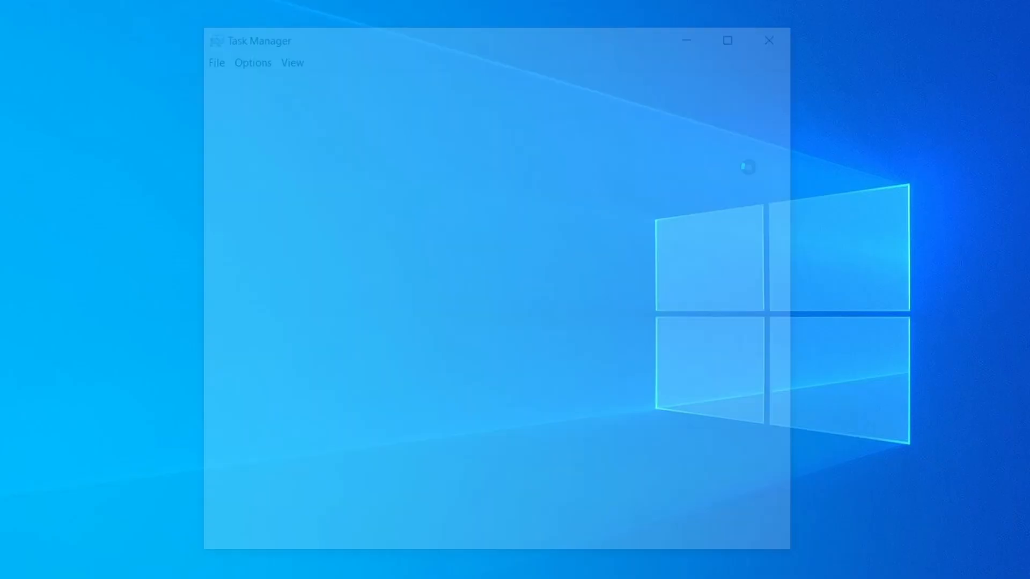
pyautogui.click(499, 127)
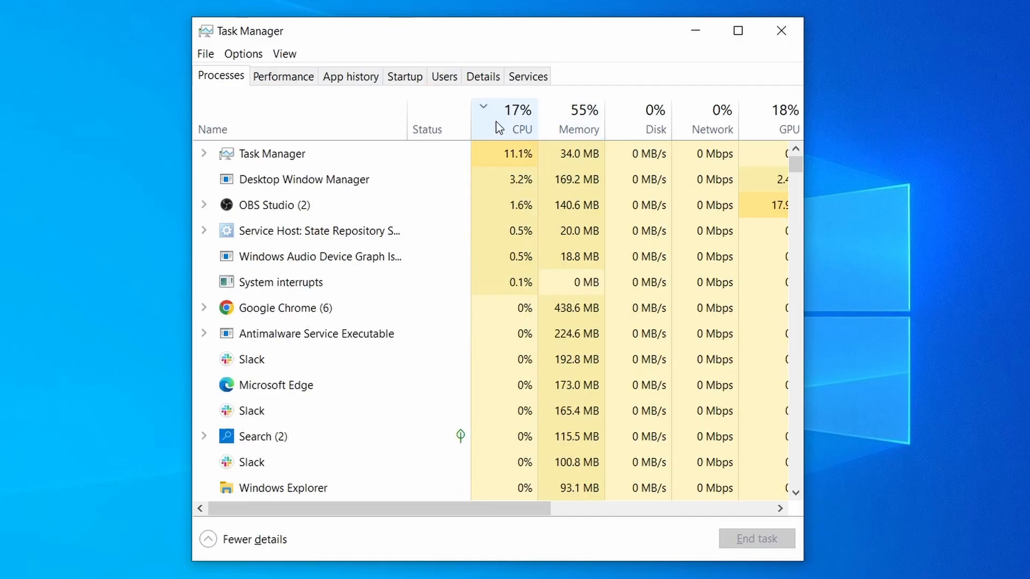
pyautogui.click(585, 118)
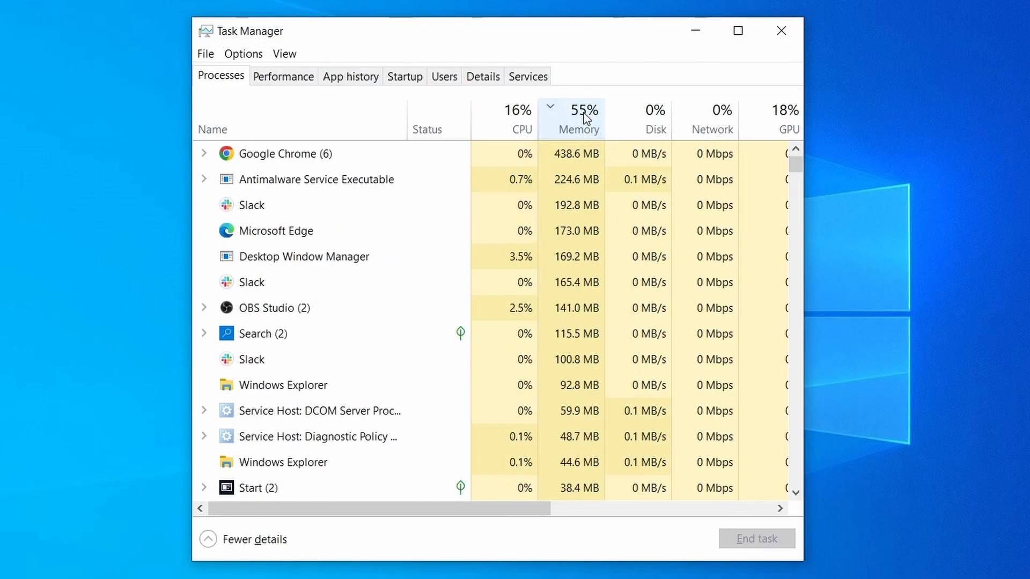
pyautogui.scroll(-2, 447, 361)
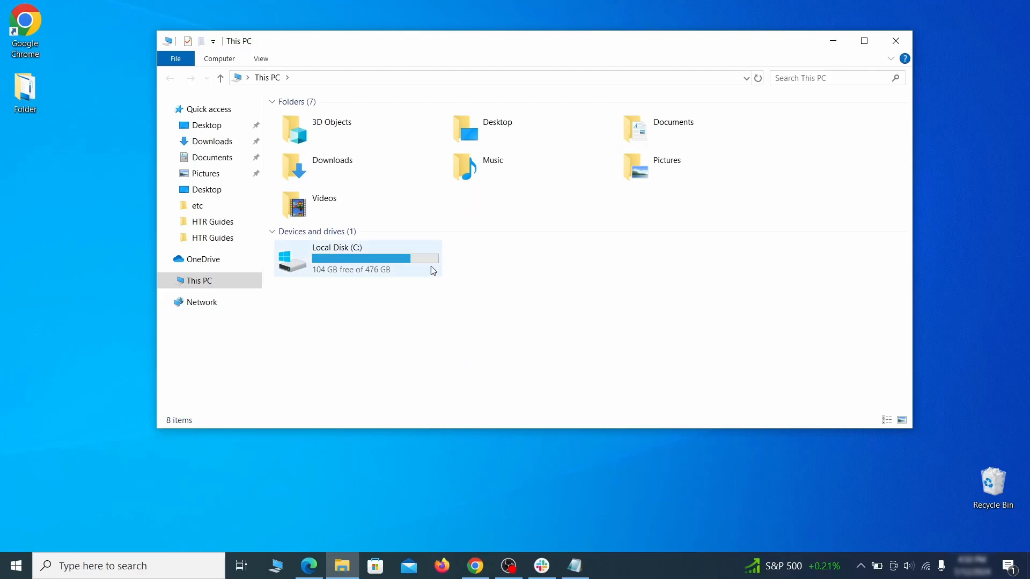
# - On drive C, open the Roaming folder inside AppData of the personal user profile
pyautogui.doubleClick(429, 269)
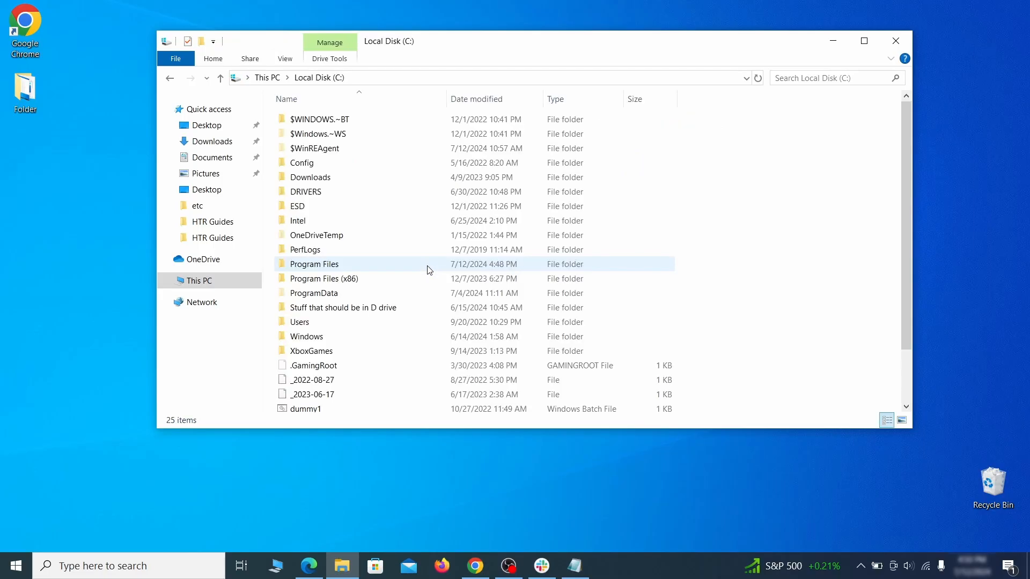
pyautogui.doubleClick(328, 325)
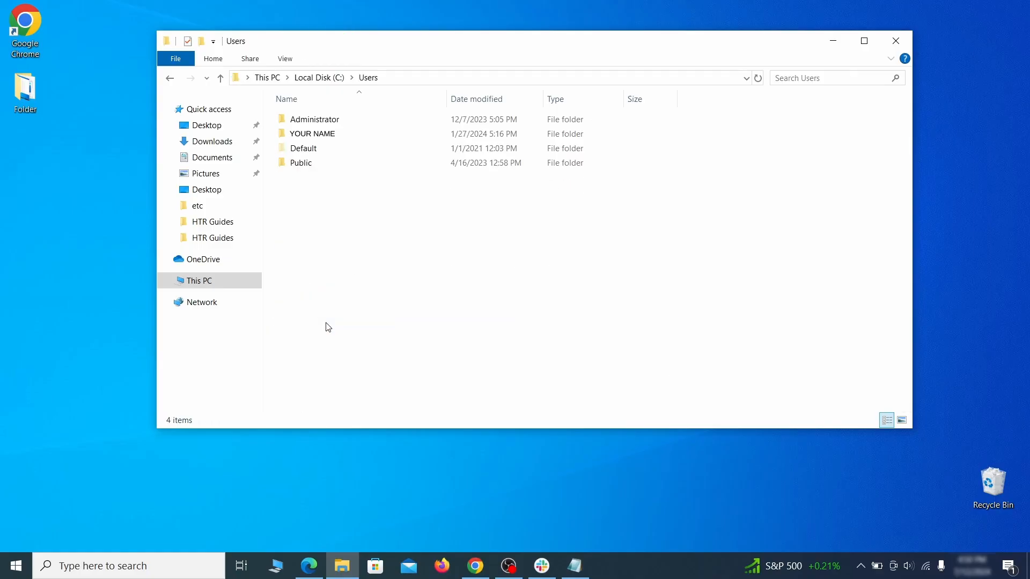
pyautogui.doubleClick(433, 135)
pyautogui.doubleClick(427, 194)
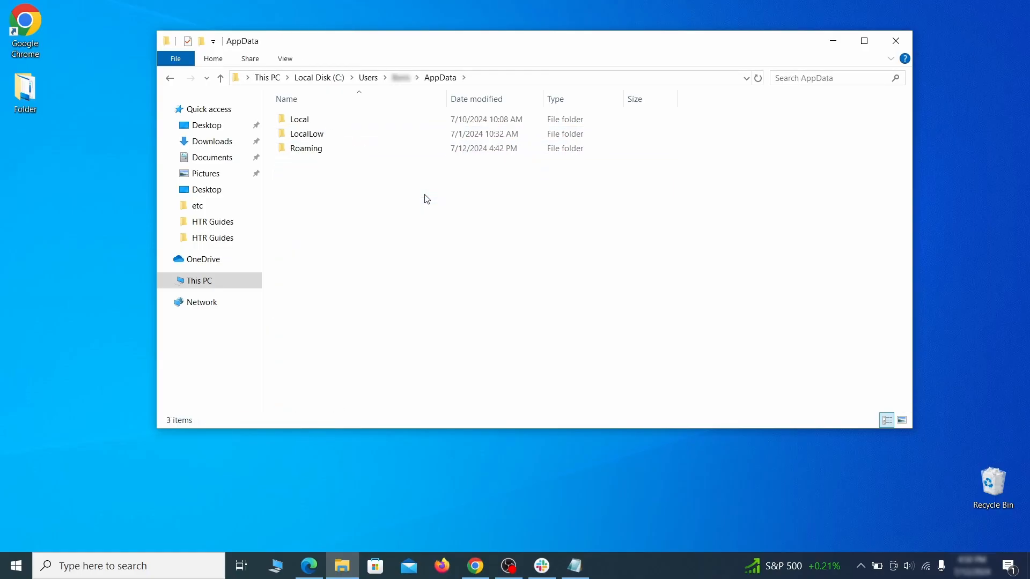
pyautogui.doubleClick(421, 149)
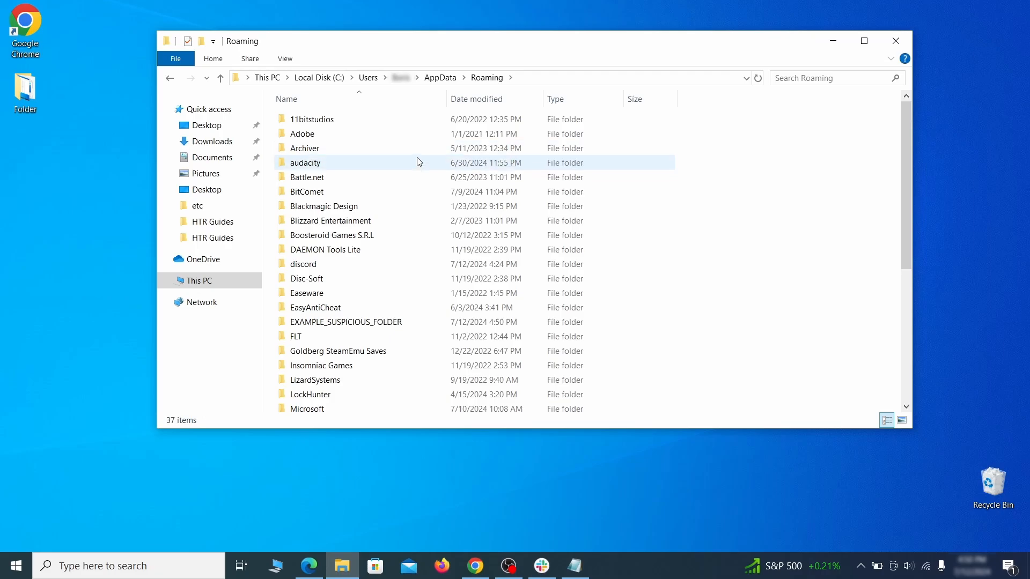
# - Try to delete EXAMPLE_SUSPICIOUS_FOLDER from the Roaming folder
pyautogui.scroll(-1, 412, 191)
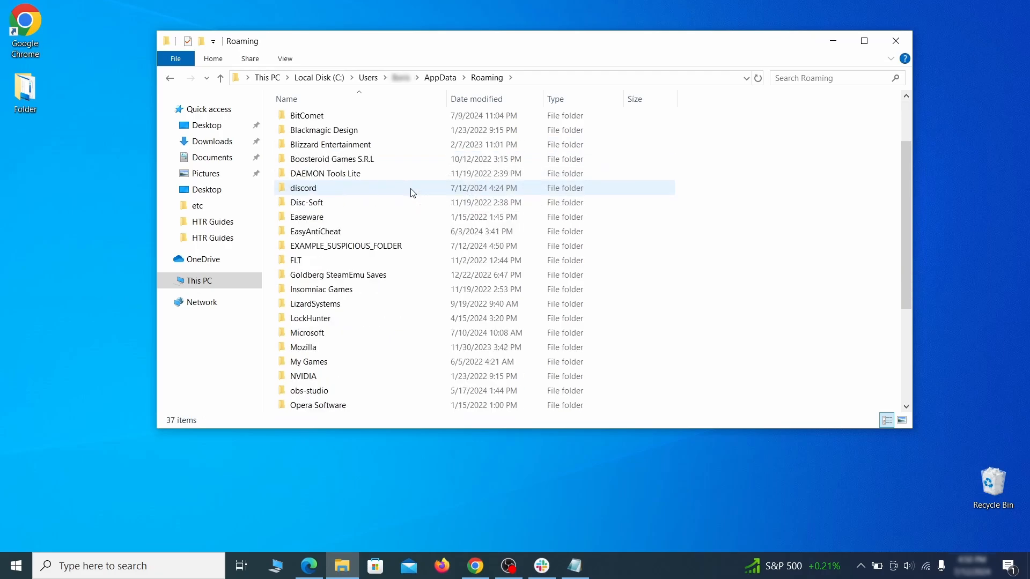
pyautogui.click(423, 247)
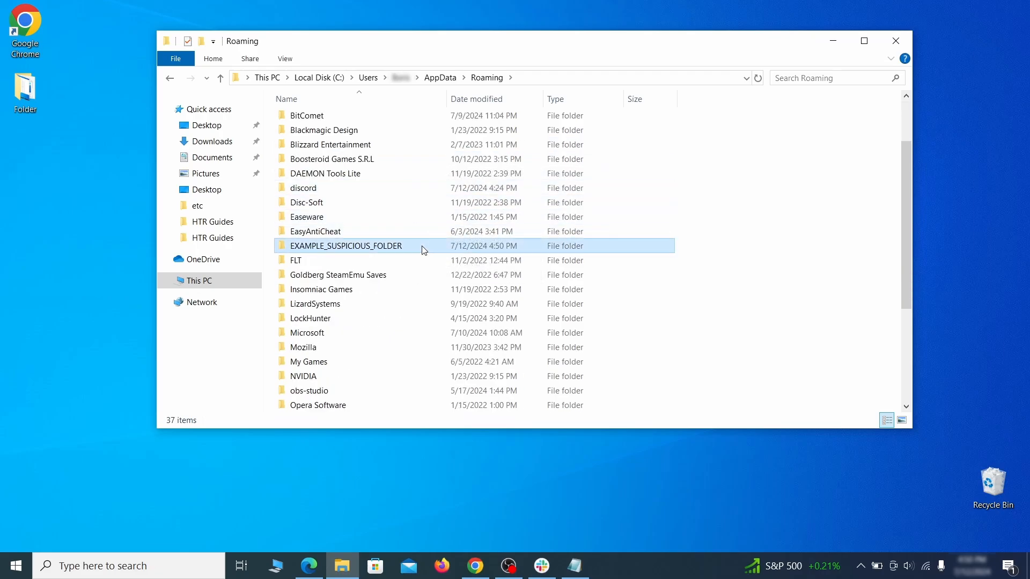
pyautogui.rightClick(460, 249)
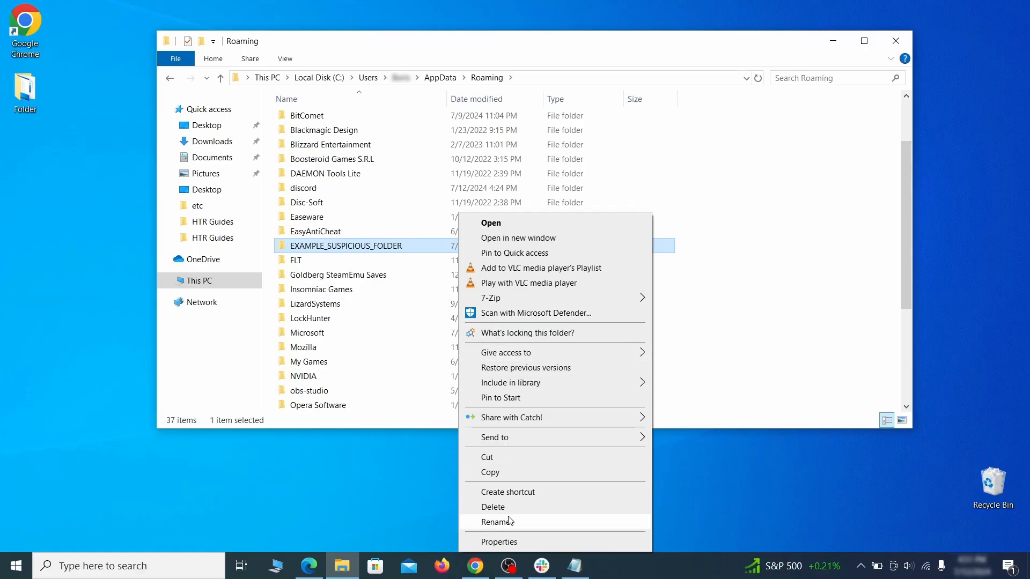
pyautogui.click(494, 507)
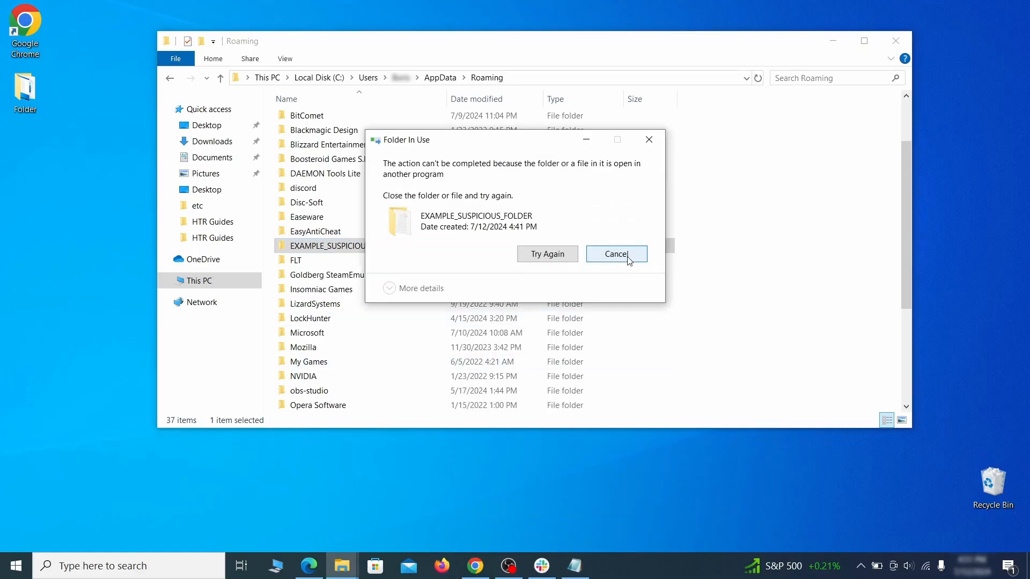
# - Check what is locking EXAMPLE_SUSPICIOUS_FOLDER with LockHunter and delete the folder from there
pyautogui.rightClick(436, 246)
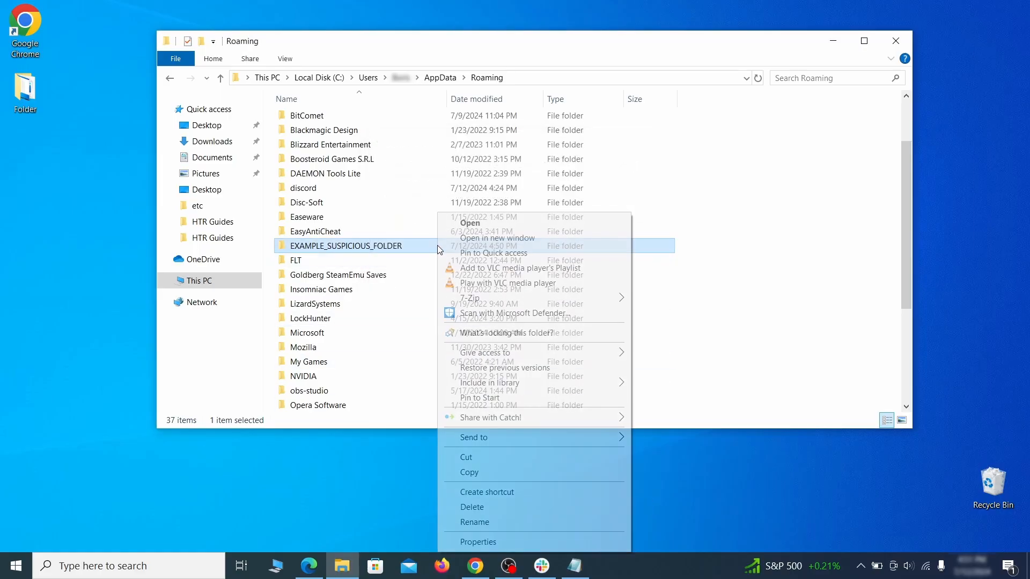
pyautogui.click(489, 336)
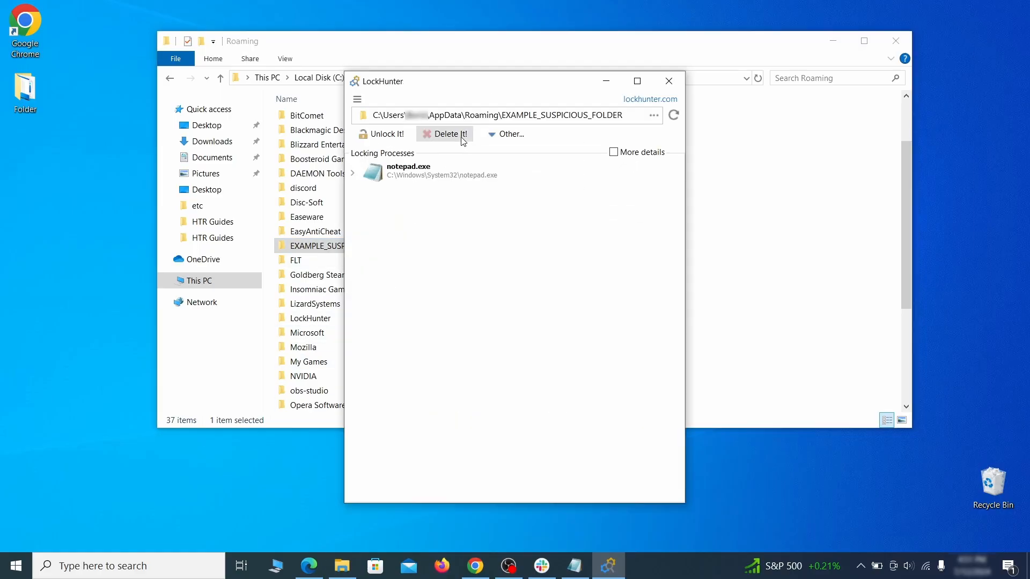
pyautogui.click(464, 141)
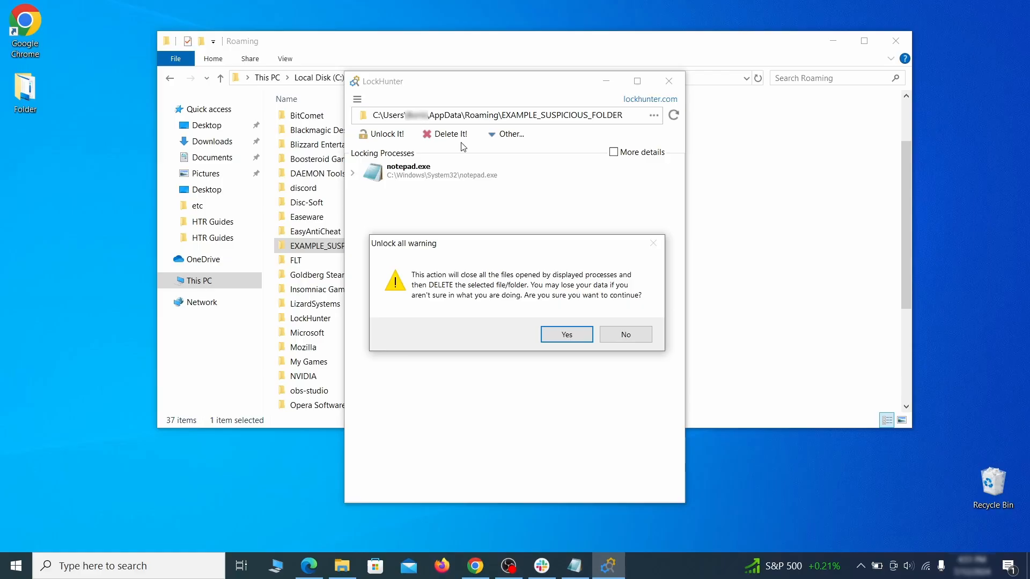
pyautogui.click(558, 335)
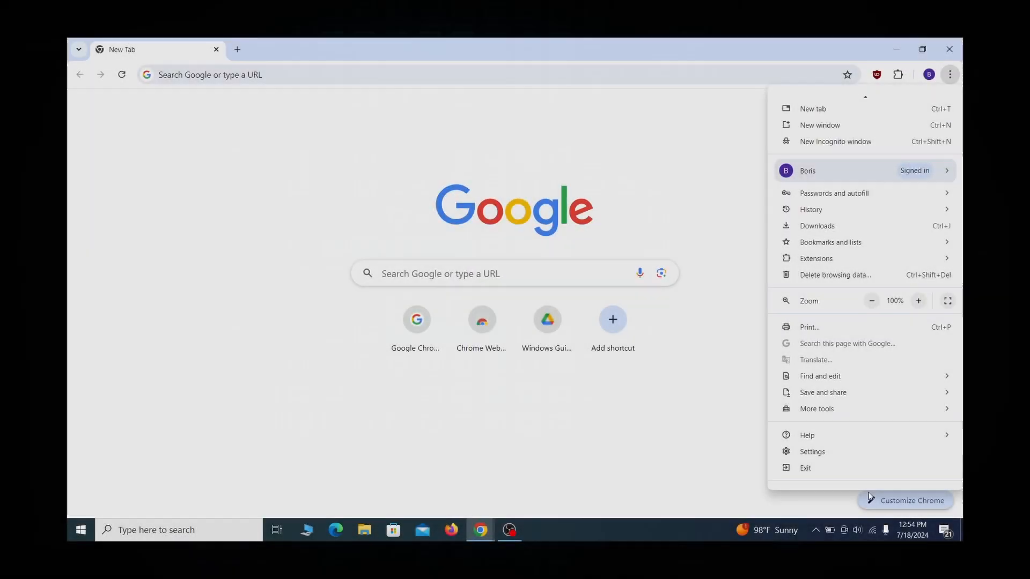
# - Open Chrome's settings page
pyautogui.click(845, 476)
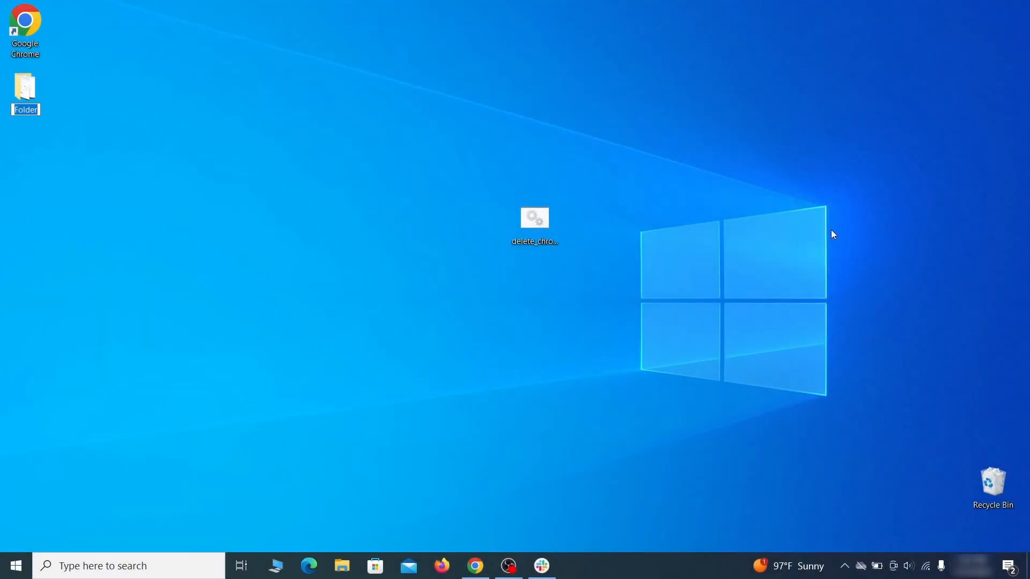
# - Open the Local Group Policy Editor and select Administrative Templates under Computer Configuration
pyautogui.press('super')
pyautogui.write('edit group policy')
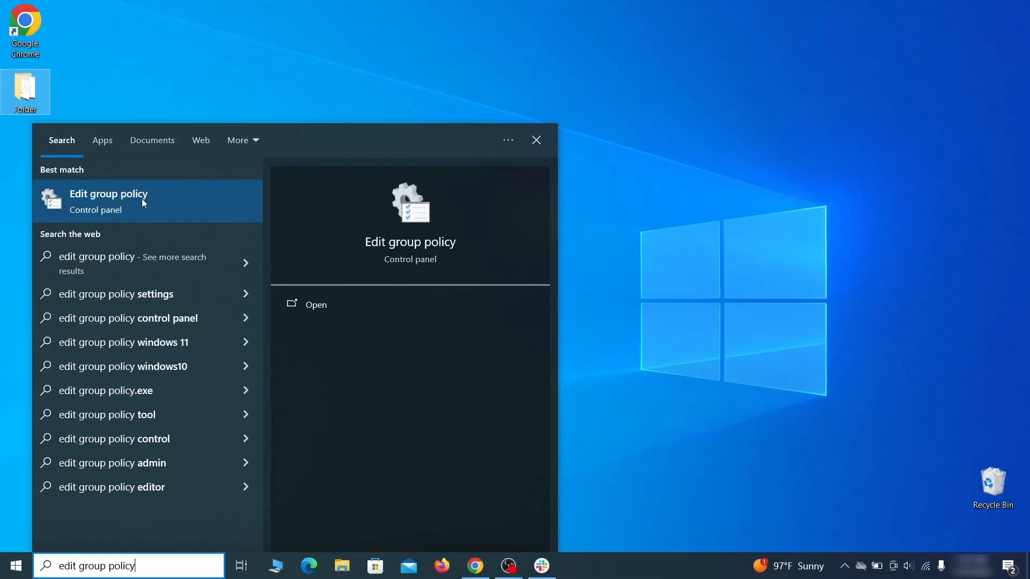
pyautogui.click(138, 202)
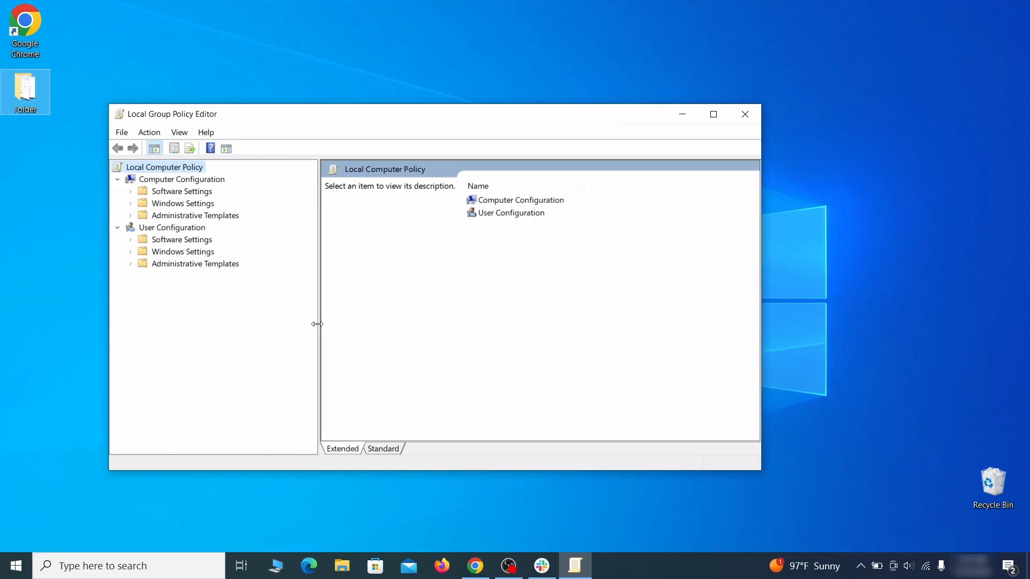
pyautogui.click(170, 181)
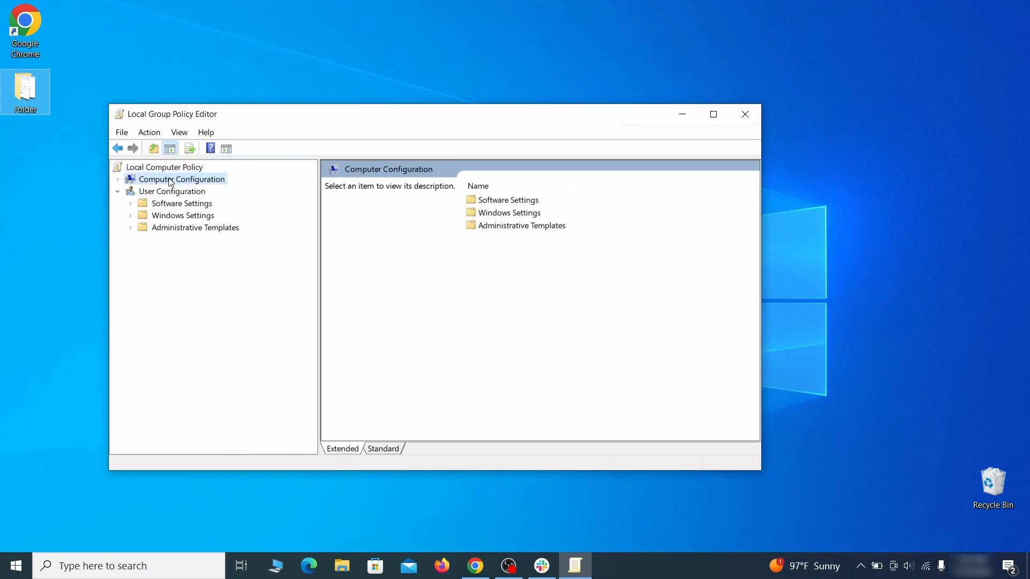
pyautogui.click(229, 217)
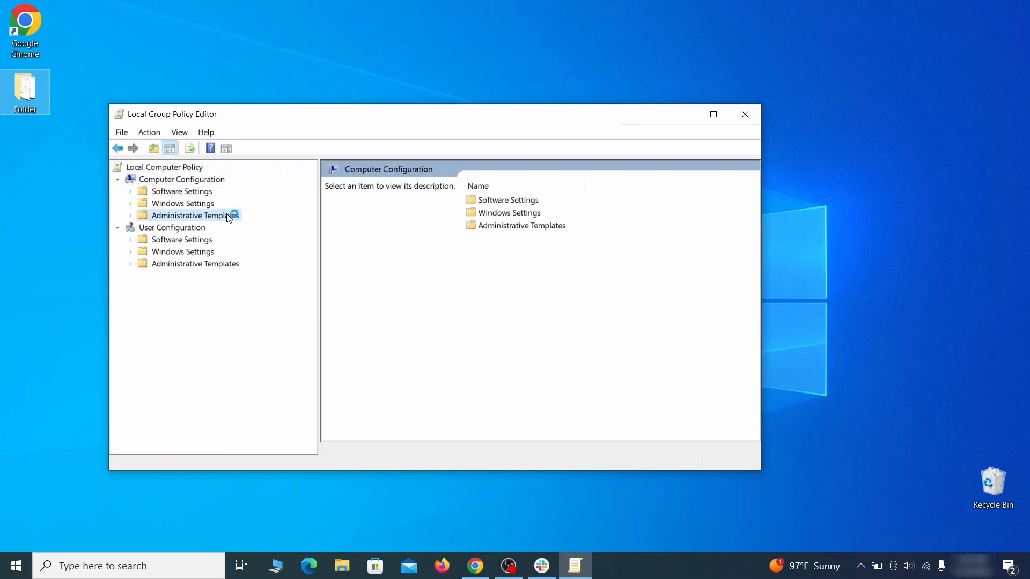
# - Remove the chrome policy template from the Computer Configuration's Administrative Templates and close the Local Group Policy Editor
pyautogui.rightClick(230, 215)
pyautogui.click(329, 226)
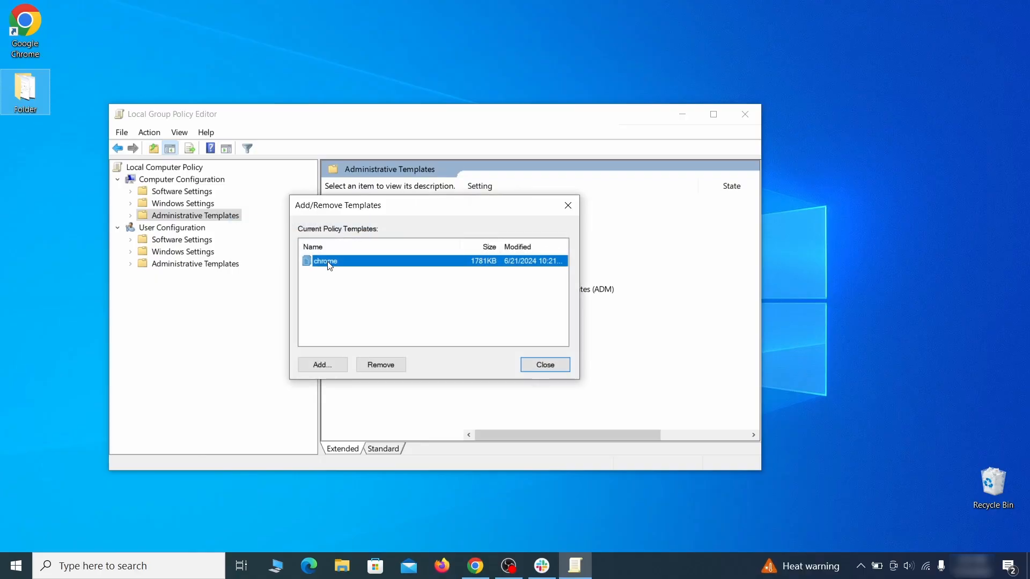
pyautogui.click(390, 366)
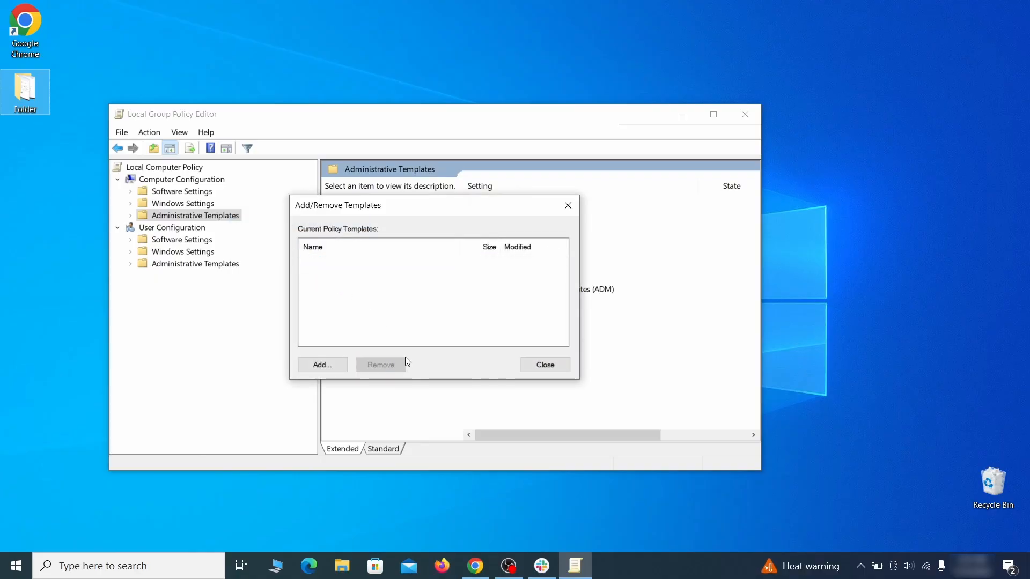
pyautogui.click(552, 363)
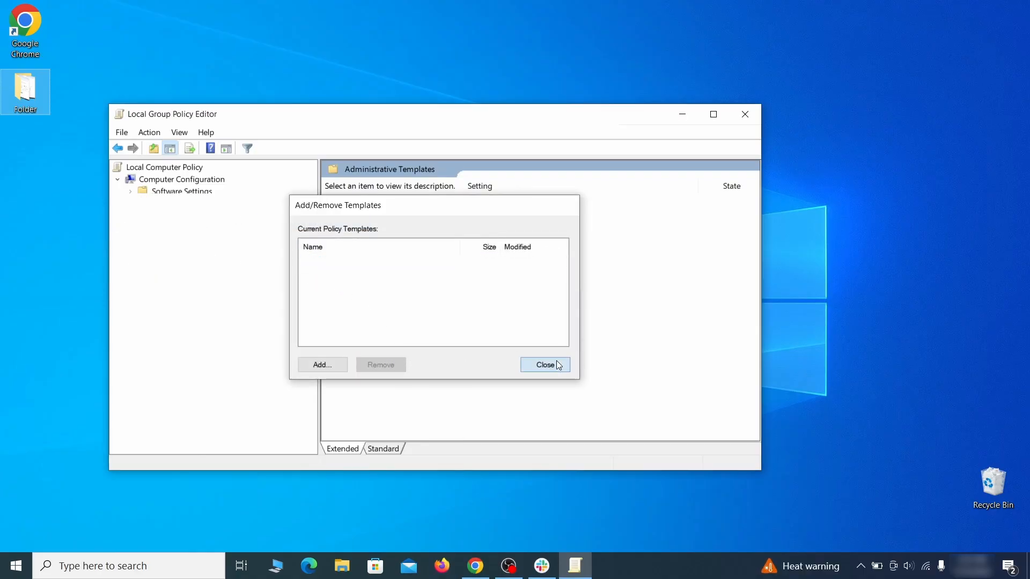
pyautogui.click(746, 115)
# - Restart the computer and open Chrome's main menu
pyautogui.click(16, 566)
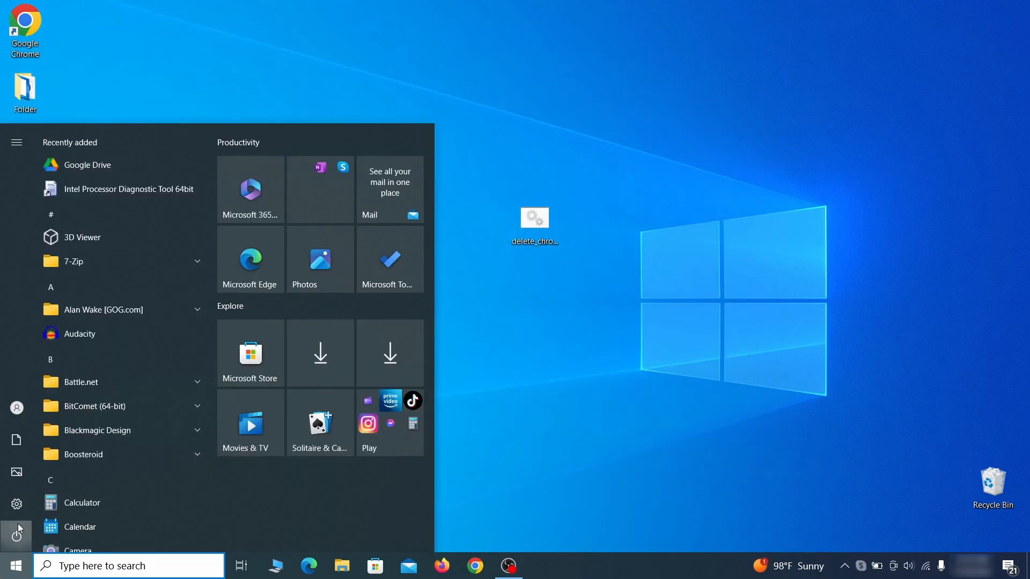
pyautogui.click(17, 533)
pyautogui.click(90, 502)
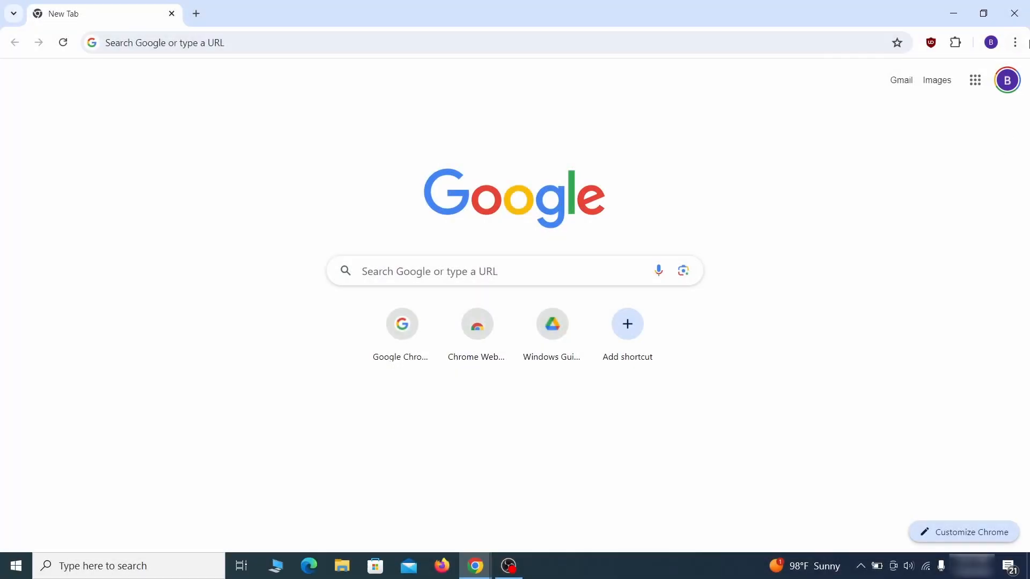
pyautogui.click(1015, 42)
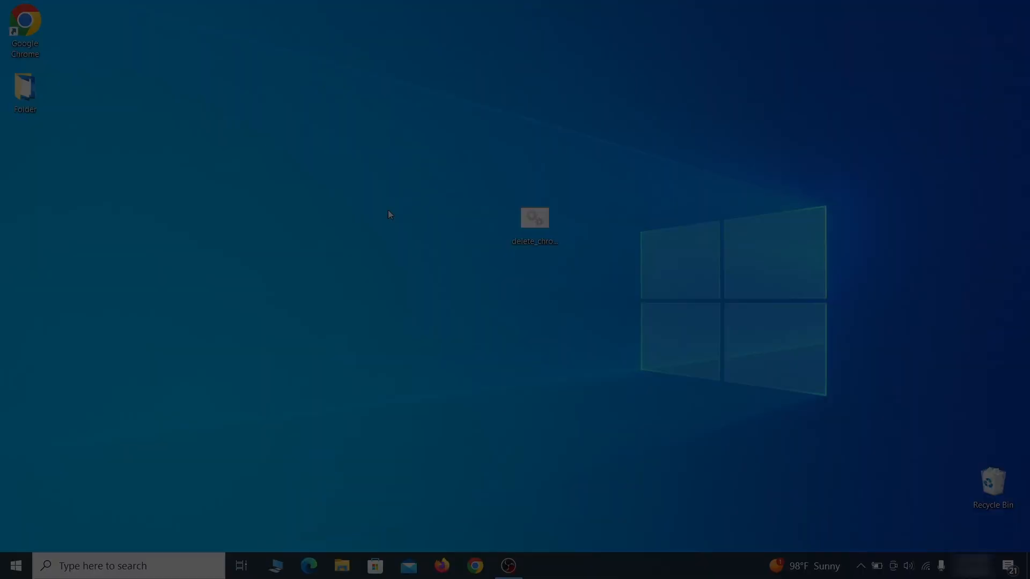
# - Open the Windows Registry Editor
pyautogui.press('super')
pyautogui.write('reg')
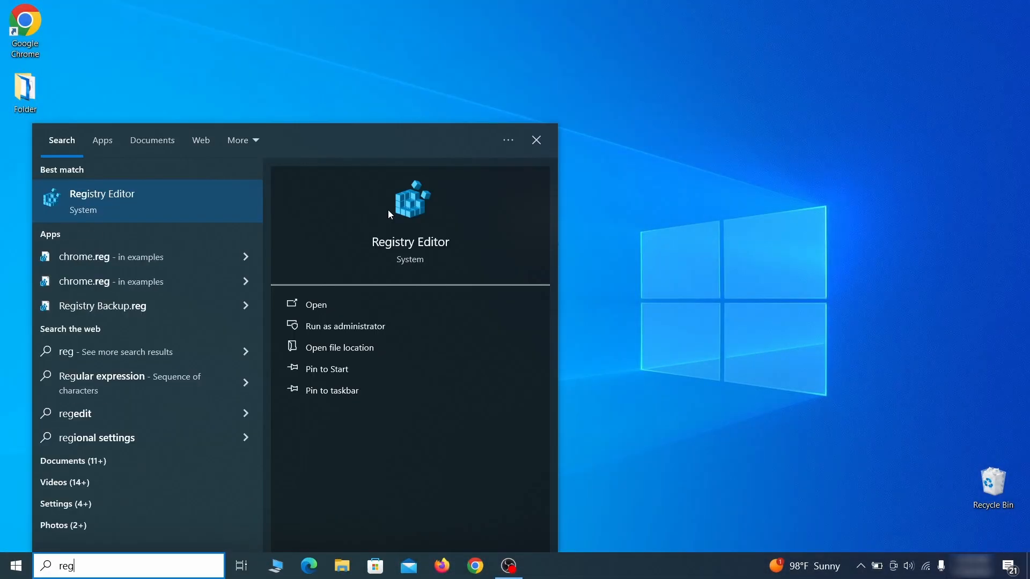
pyautogui.press('Return')
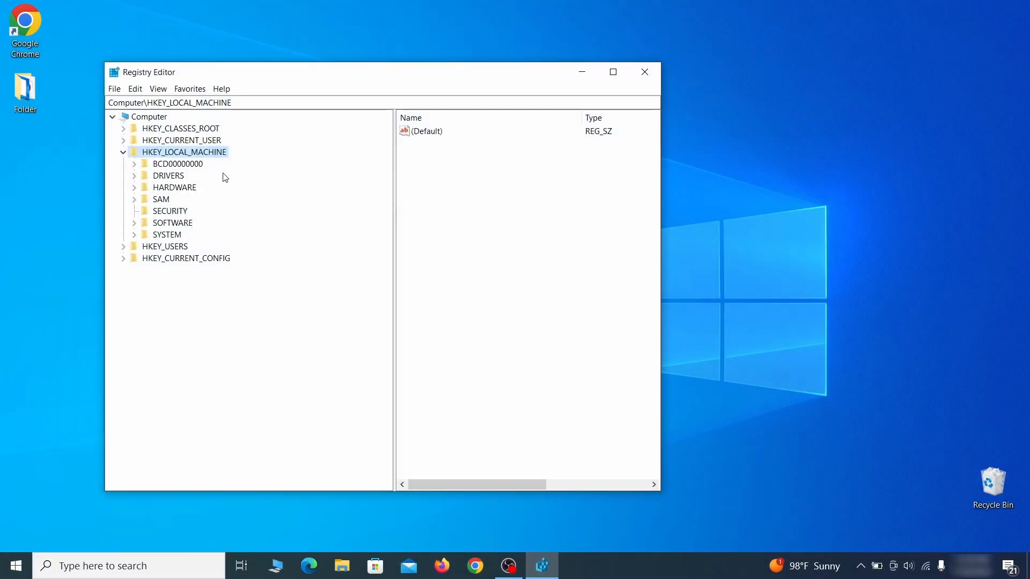
pyautogui.click(134, 165)
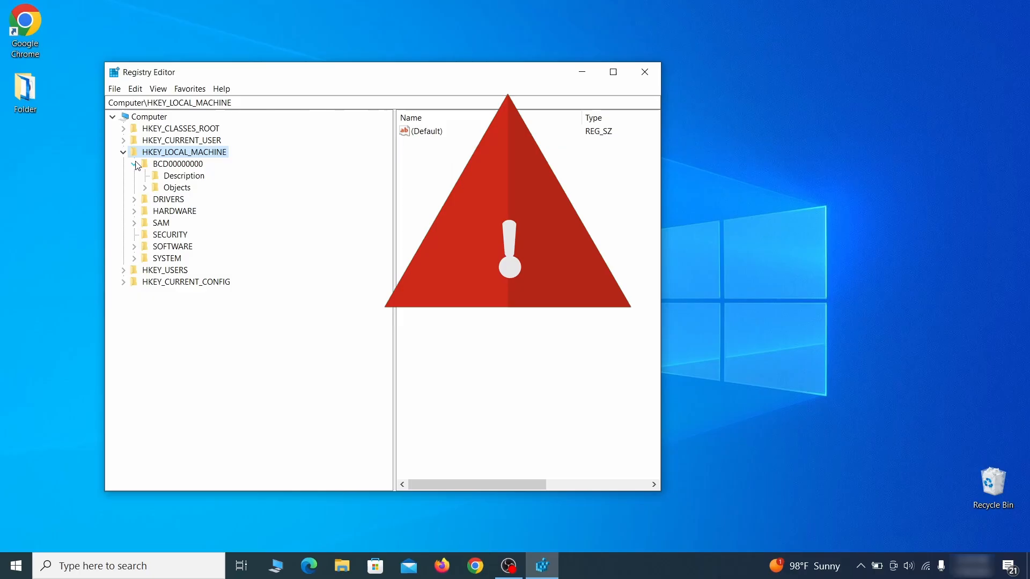
pyautogui.click(145, 187)
pyautogui.click(155, 306)
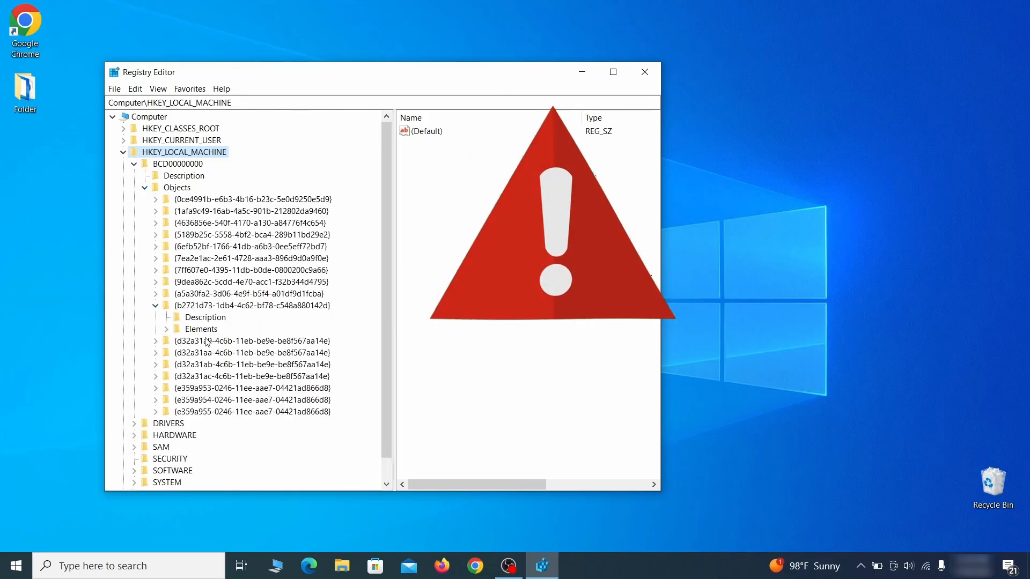
pyautogui.click(214, 365)
pyautogui.rightClick(214, 363)
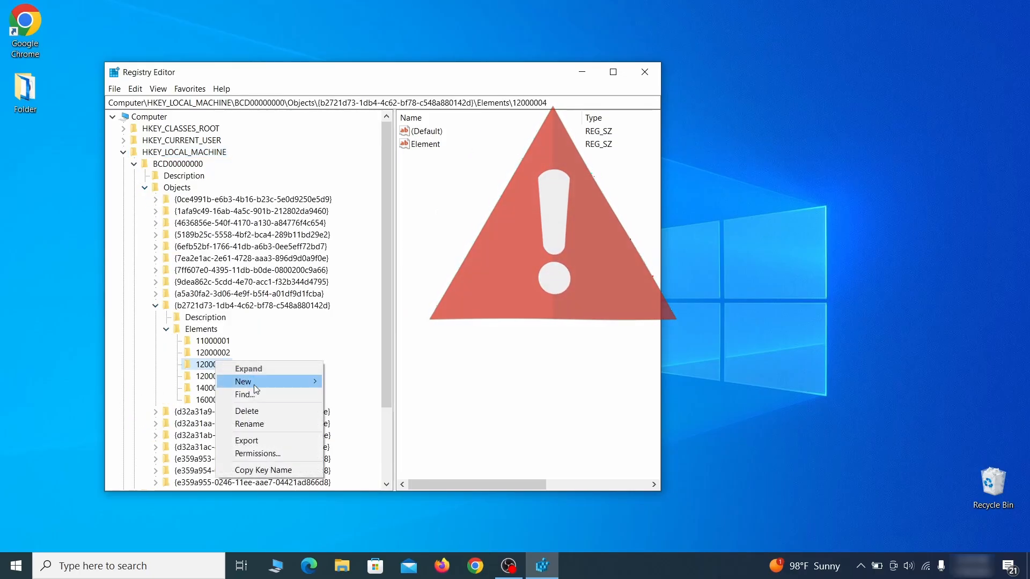
pyautogui.click(266, 411)
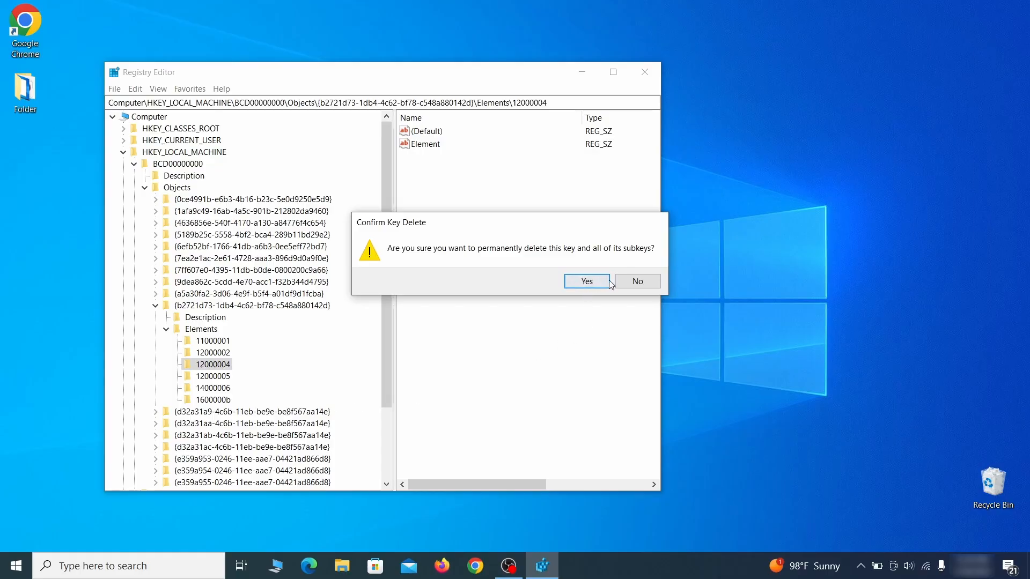
pyautogui.click(647, 284)
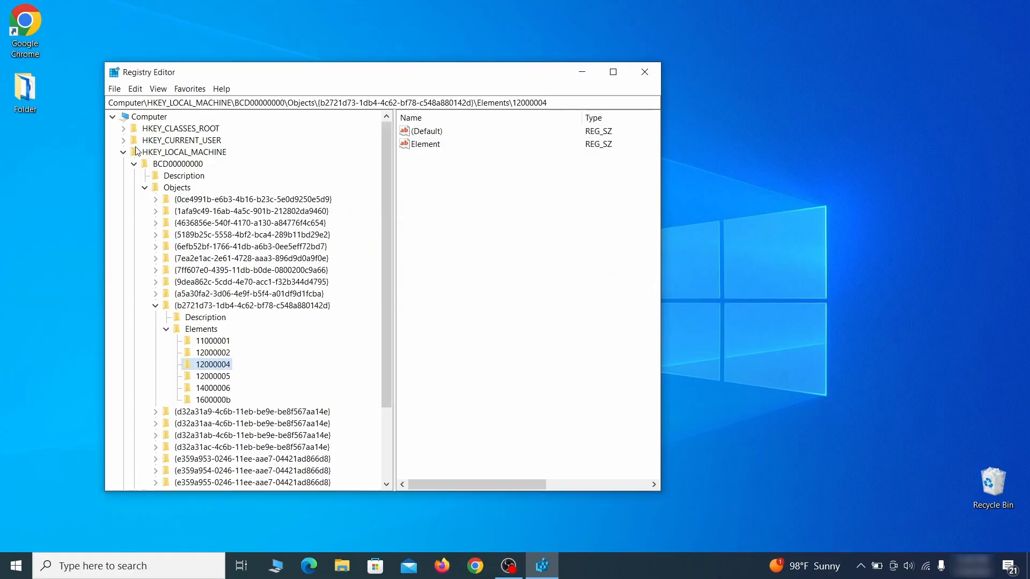
pyautogui.scroll(-3, 169, 411)
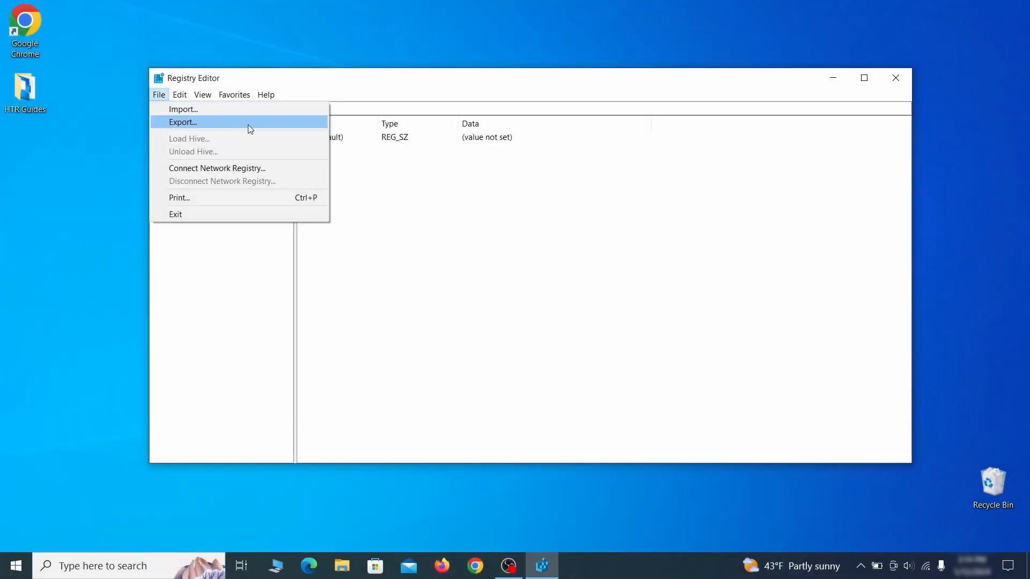
# - Export the registry to the desktop as Registry Backup 1, and select that backup file for import
pyautogui.click(247, 122)
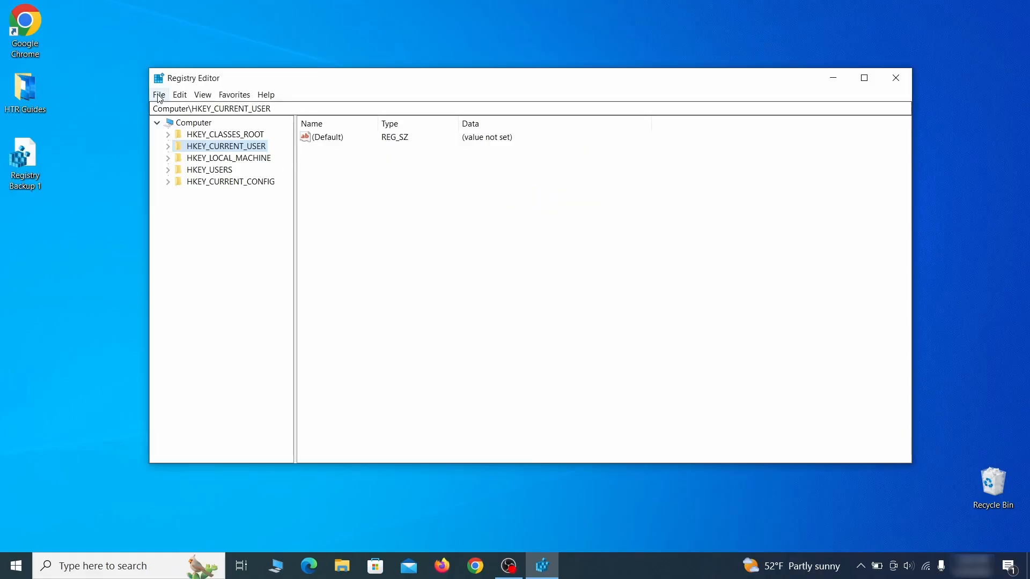
pyautogui.click(158, 94)
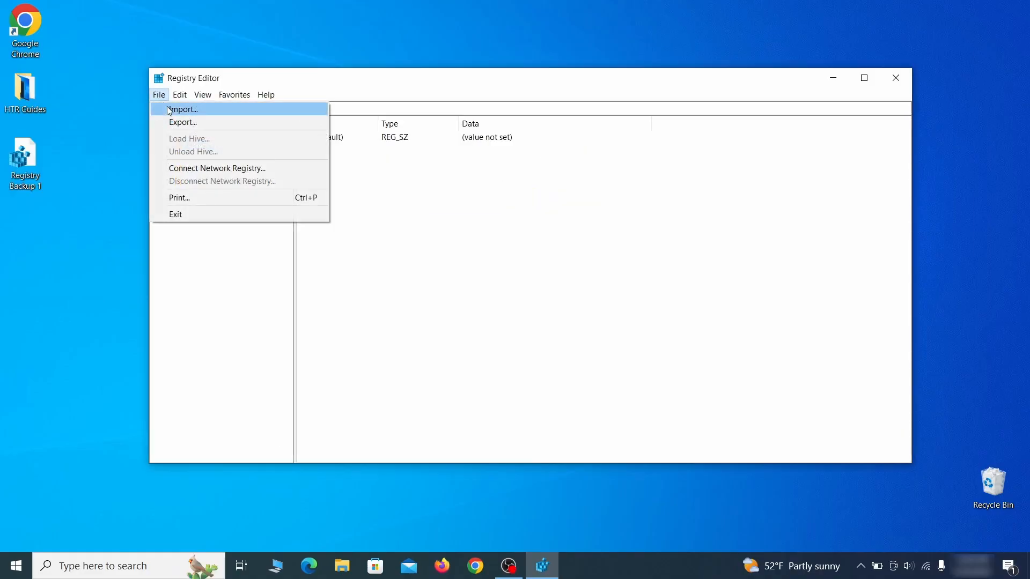
pyautogui.click(219, 115)
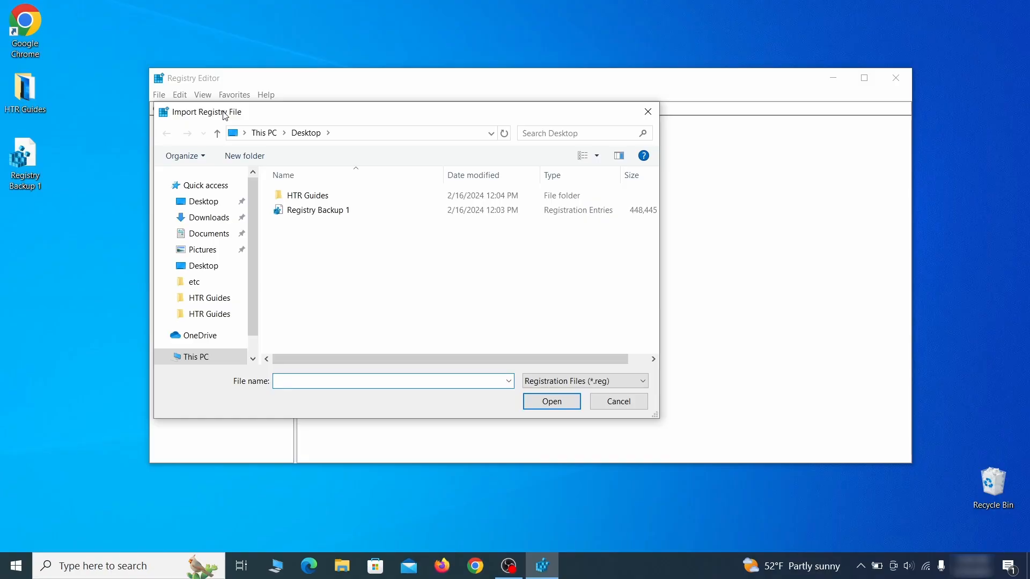
pyautogui.click(358, 215)
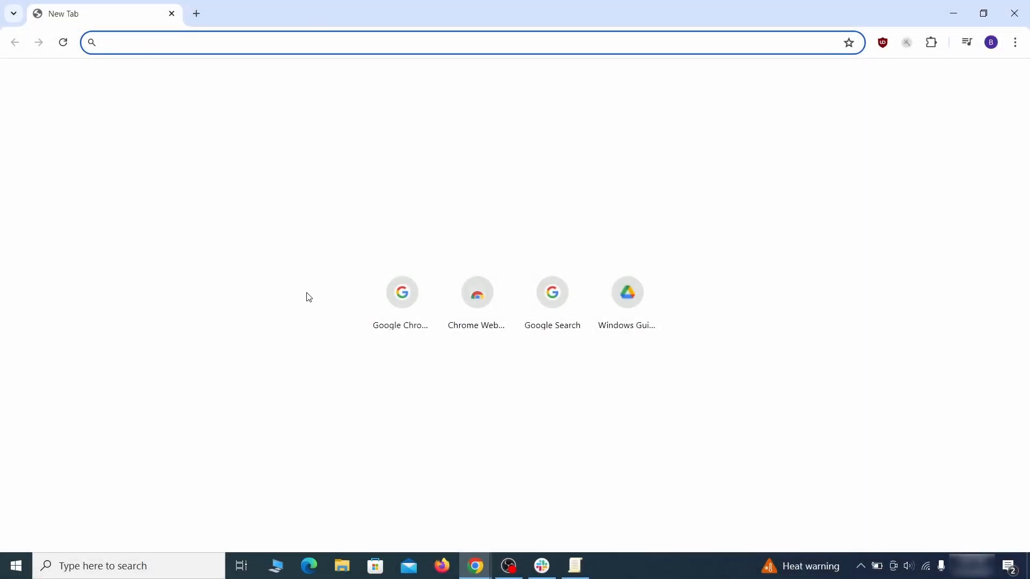
# - Copy the HomepageLocation policy value from chrome://policy into the Notepad document and open Chrome's main menu
pyautogui.write('ch')
pyautogui.press('Return')
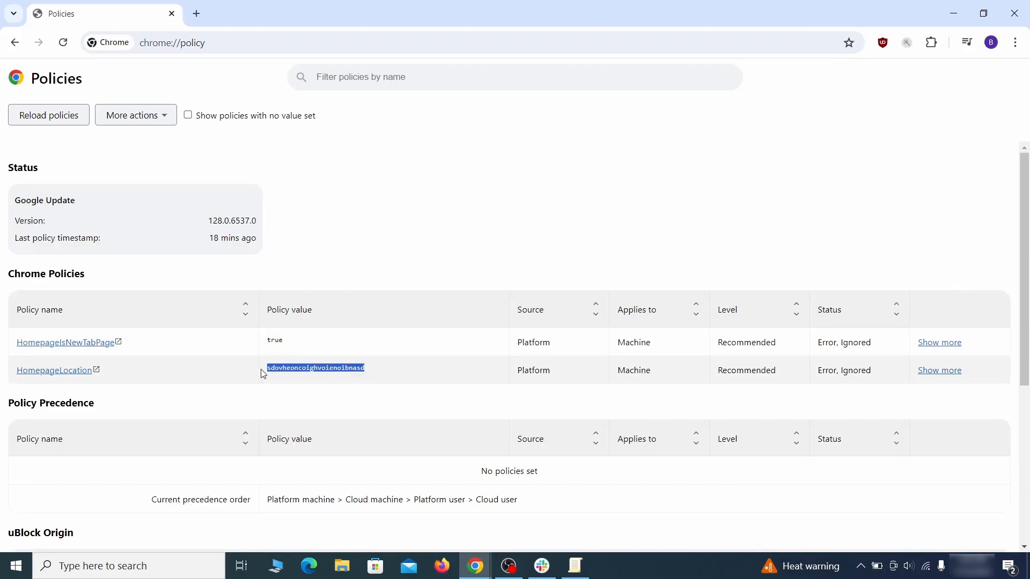
pyautogui.rightClick(289, 371)
pyautogui.click(313, 382)
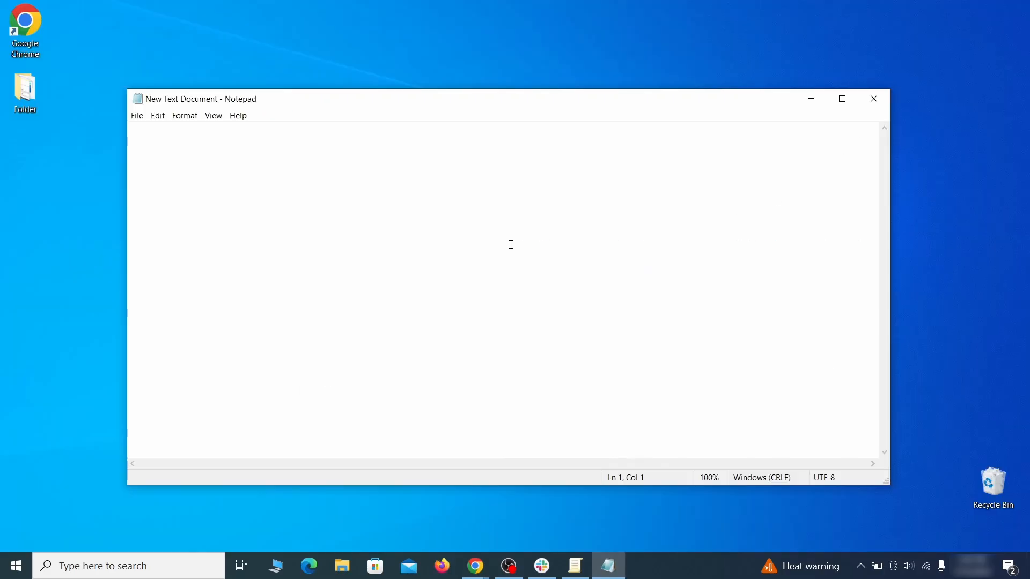
pyautogui.rightClick(511, 236)
pyautogui.click(540, 285)
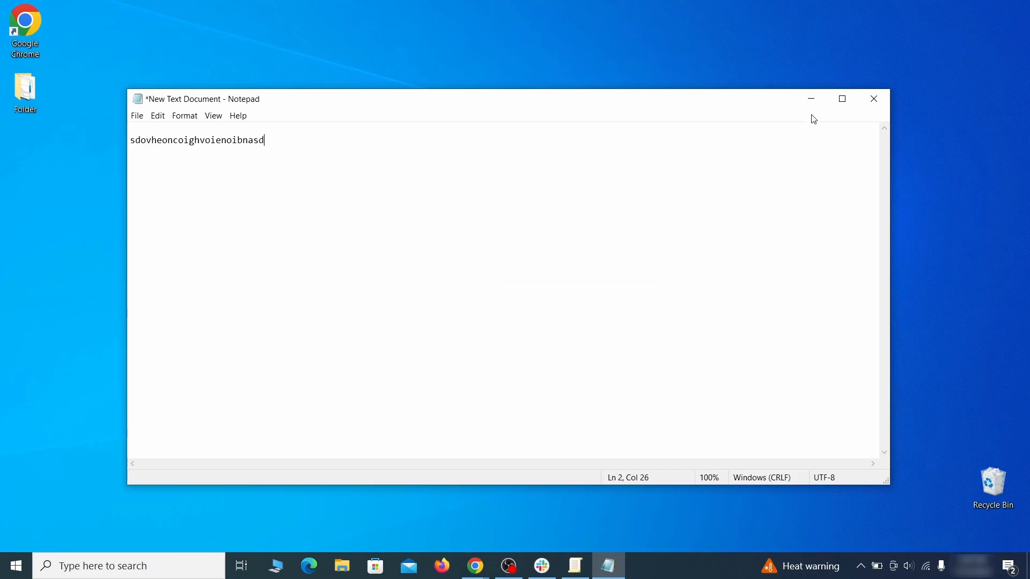
pyautogui.click(809, 102)
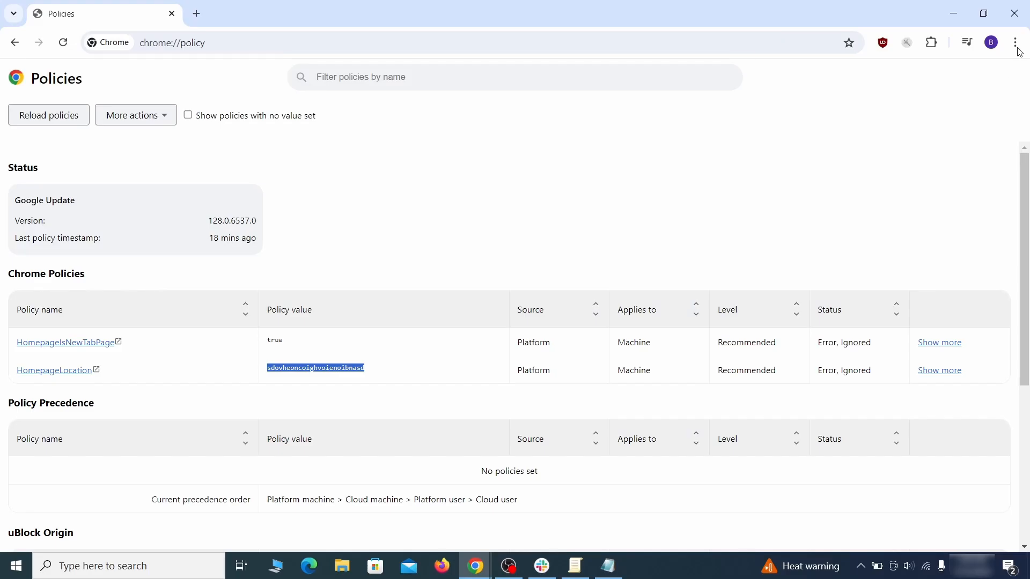
pyautogui.click(1014, 42)
pyautogui.moveTo(864, 253)
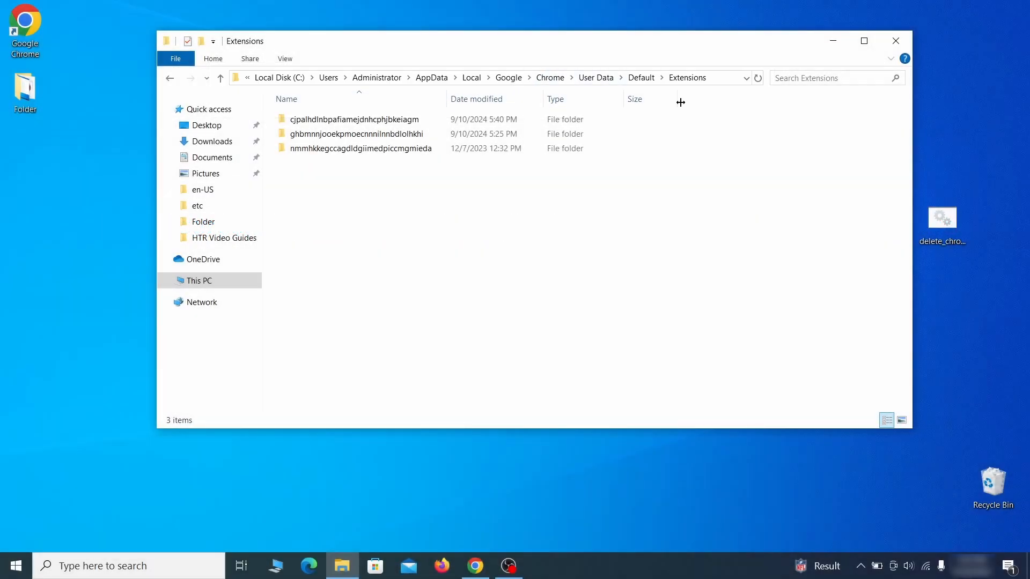
# - Delete all folders inside Chrome's Default\Extensions folder and repair the uBlock Origin extension in Chrome
pyautogui.moveTo(384, 170); pyautogui.dragTo(432, 126)
pyautogui.rightClick(433, 129)
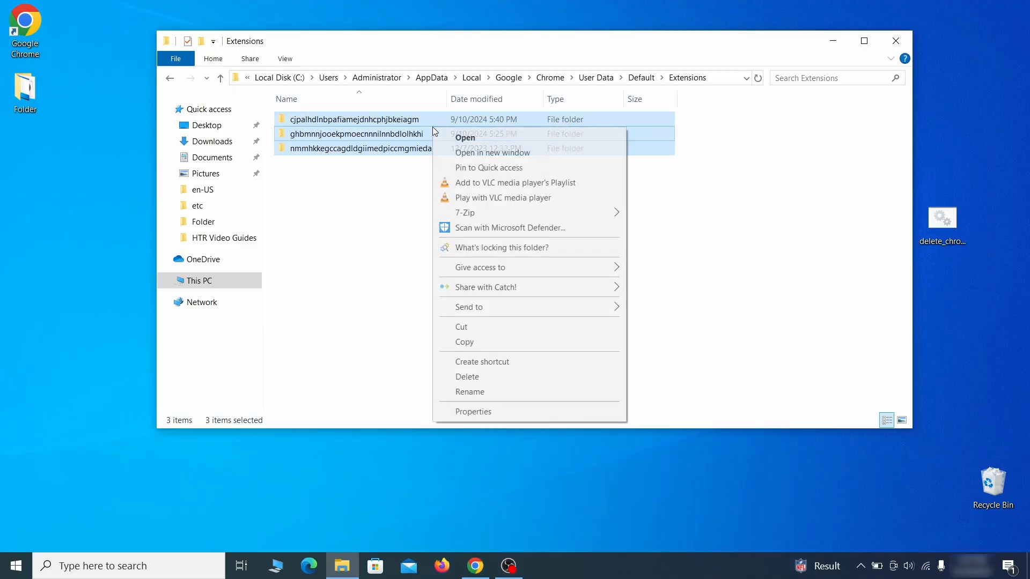
pyautogui.click(476, 378)
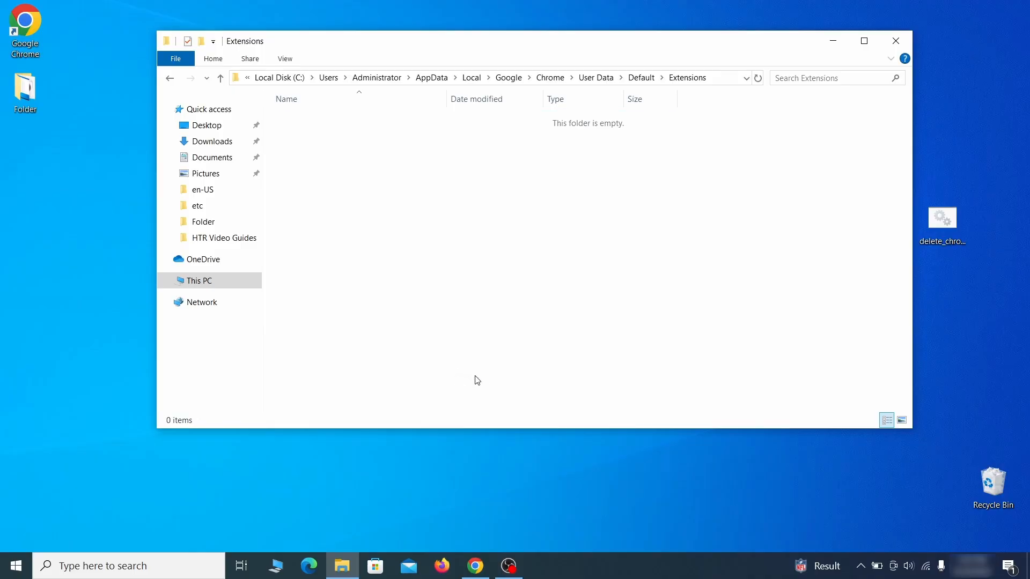
pyautogui.click(895, 40)
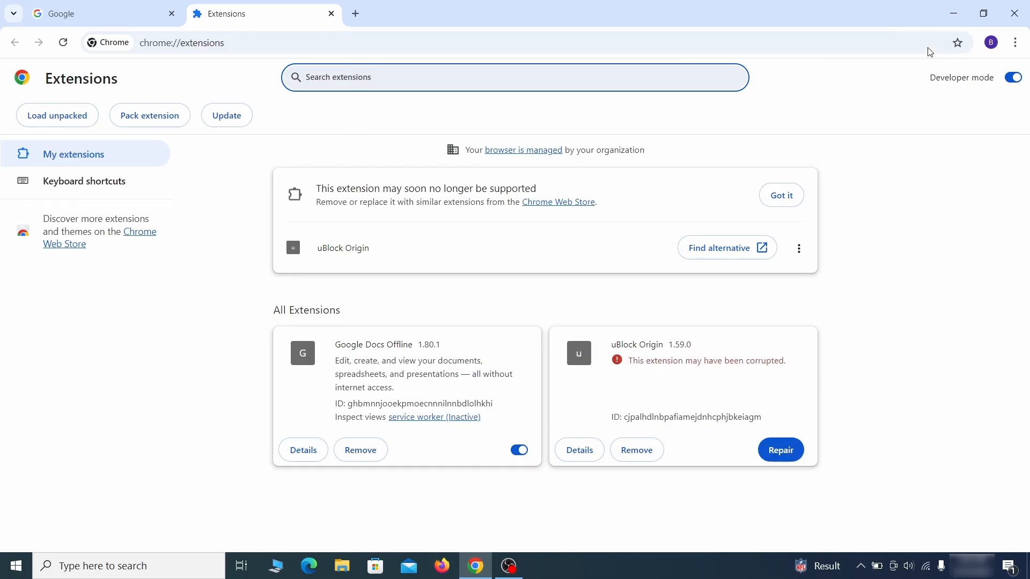
pyautogui.click(783, 452)
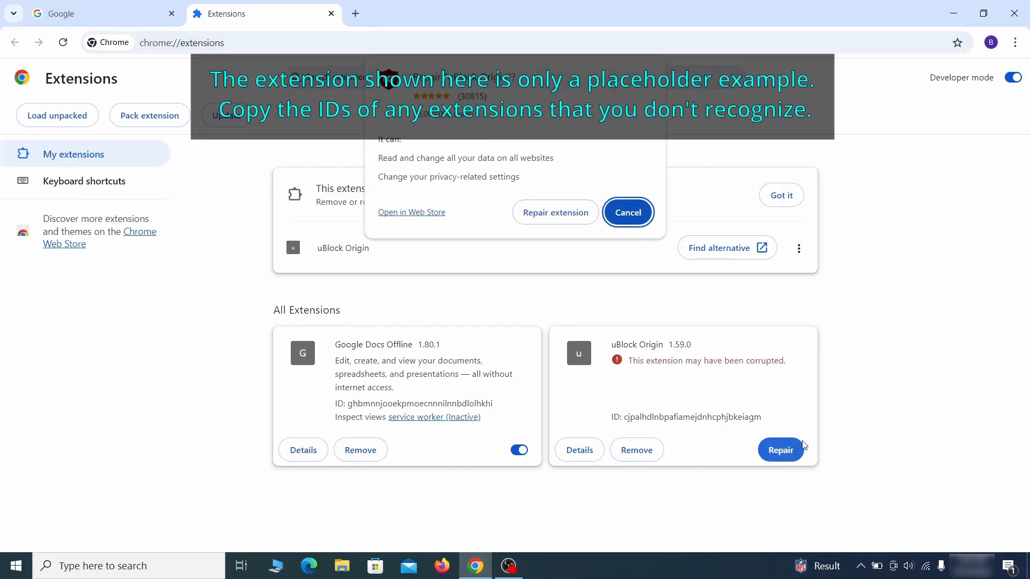
pyautogui.click(556, 212)
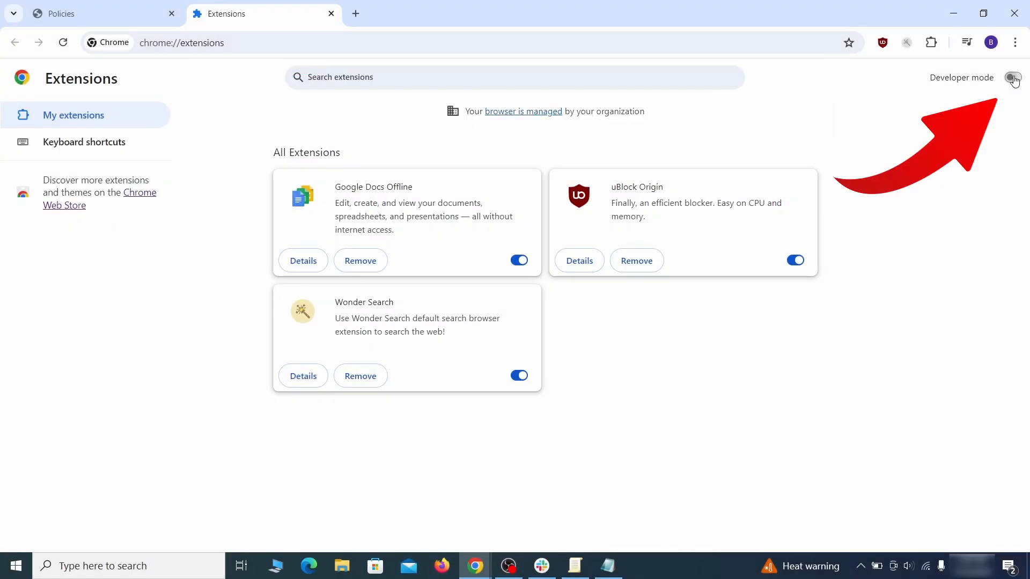
# - Enable Developer mode on Chrome's Extensions page and copy the Wonder Search extension ID into the Notepad document
pyautogui.click(1013, 79)
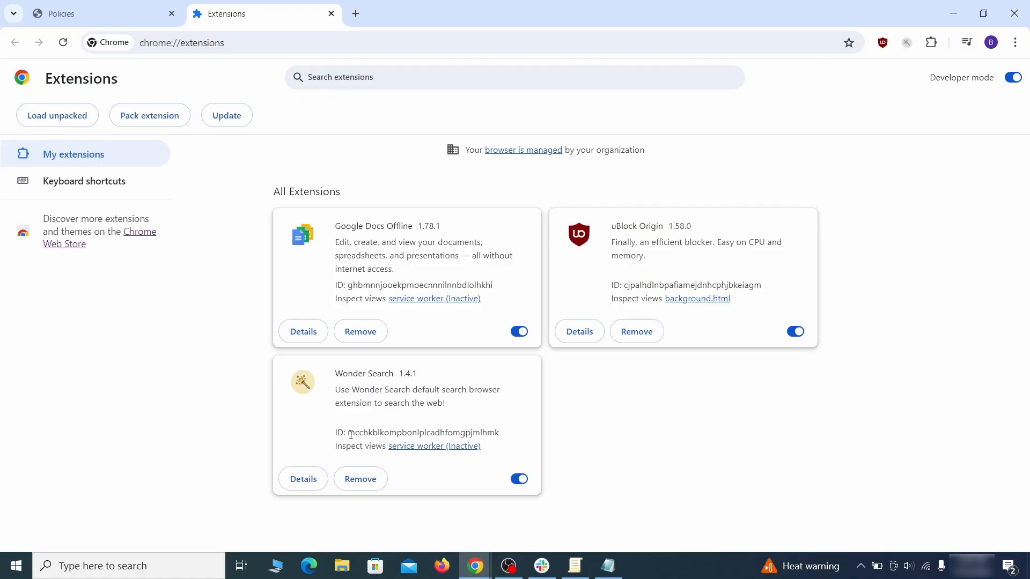
pyautogui.moveTo(350, 433); pyautogui.dragTo(488, 432)
pyautogui.rightClick(499, 432)
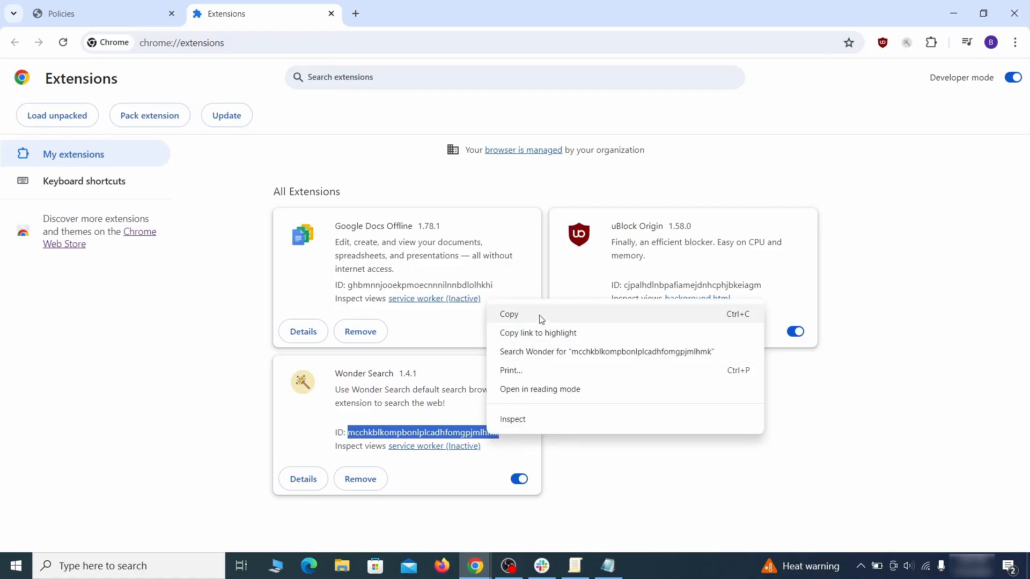
pyautogui.click(510, 317)
pyautogui.click(956, 16)
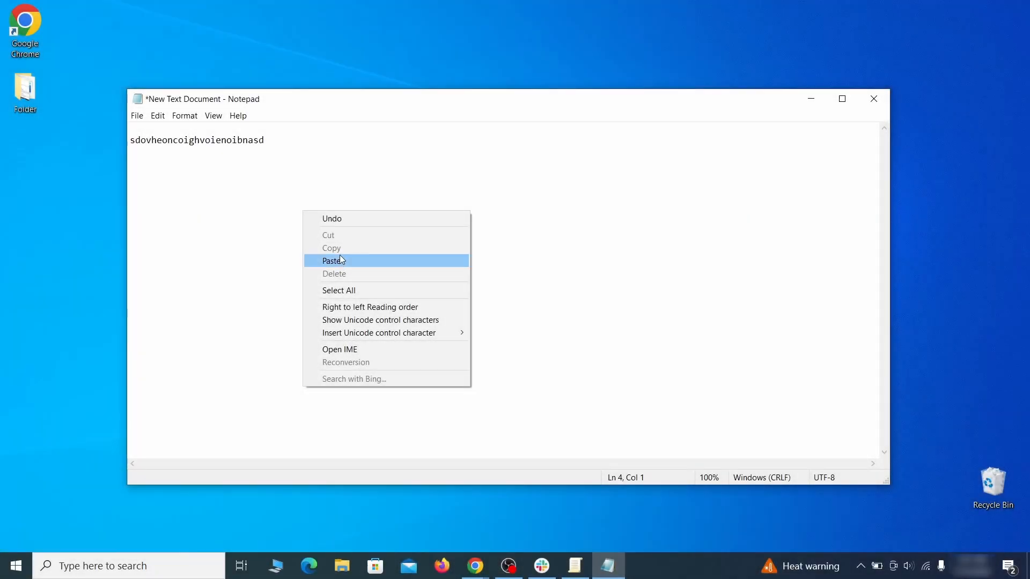
pyautogui.click(352, 260)
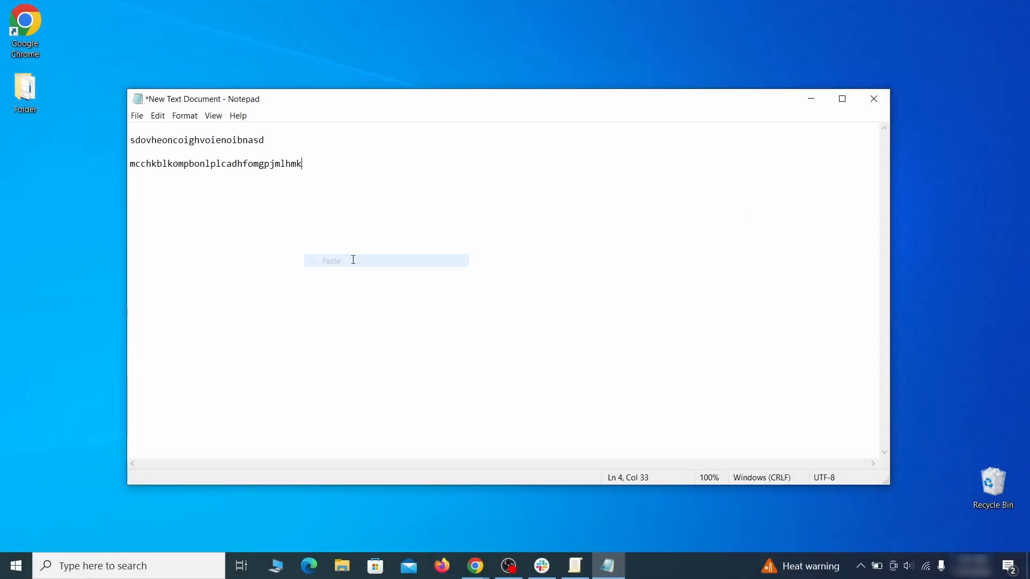
pyautogui.click(810, 101)
# - Search Windows for regedit and run the Registry Editor as administrator
pyautogui.click(13, 570)
pyautogui.write('regedit')
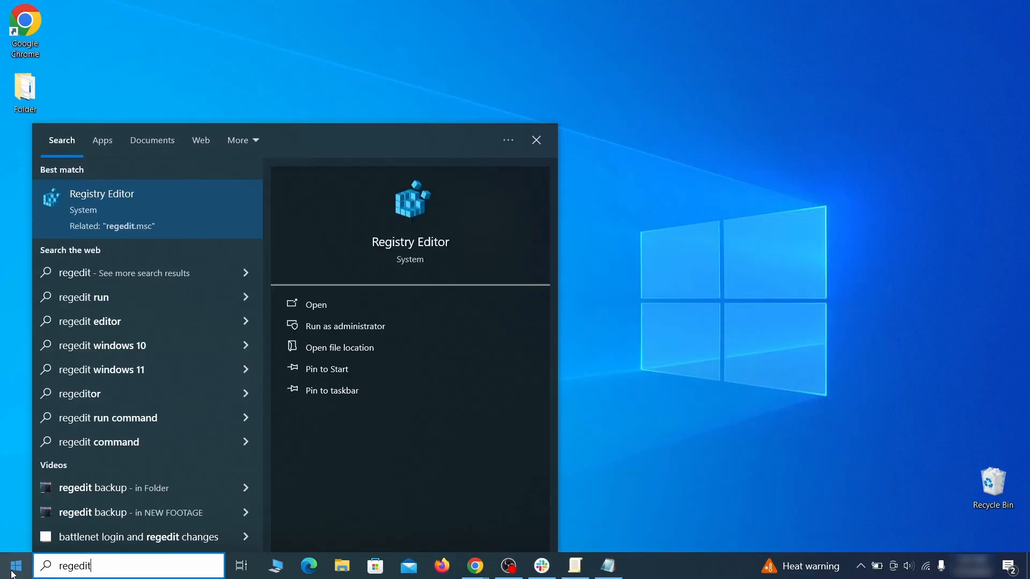
pyautogui.rightClick(207, 205)
pyautogui.click(237, 222)
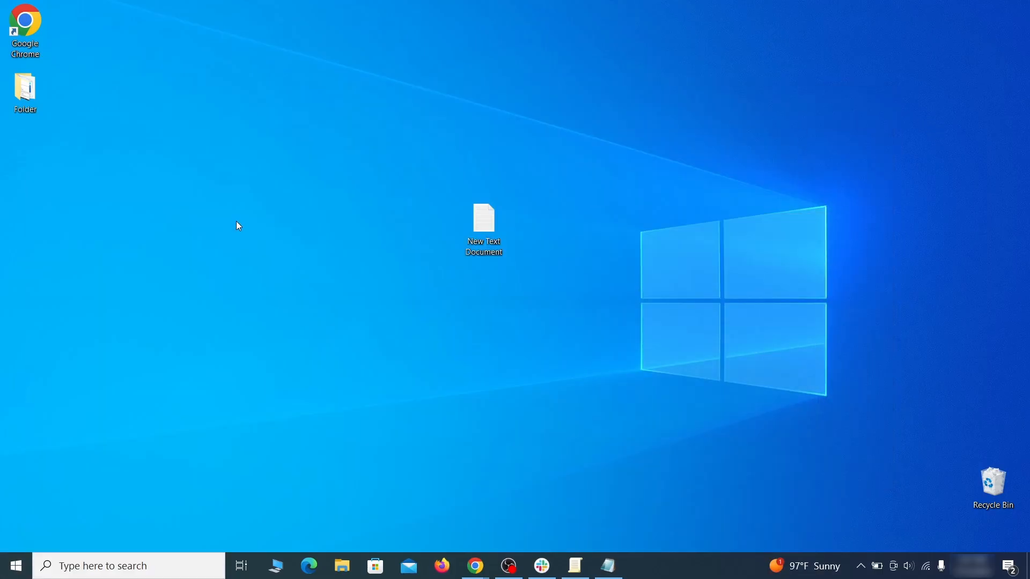
# - Search the registry for the policy value sdovheoncoighvoienoibnasd copied from the Notepad document
pyautogui.hotkey('ctrl', 'f')
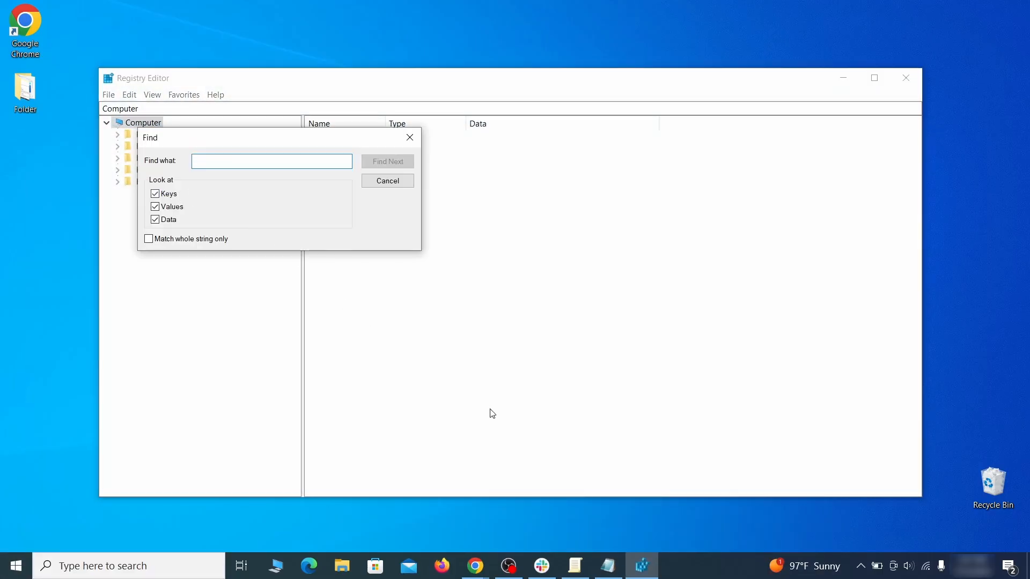
pyautogui.click(612, 575)
pyautogui.rightClick(231, 143)
pyautogui.click(260, 180)
pyautogui.click(105, 197)
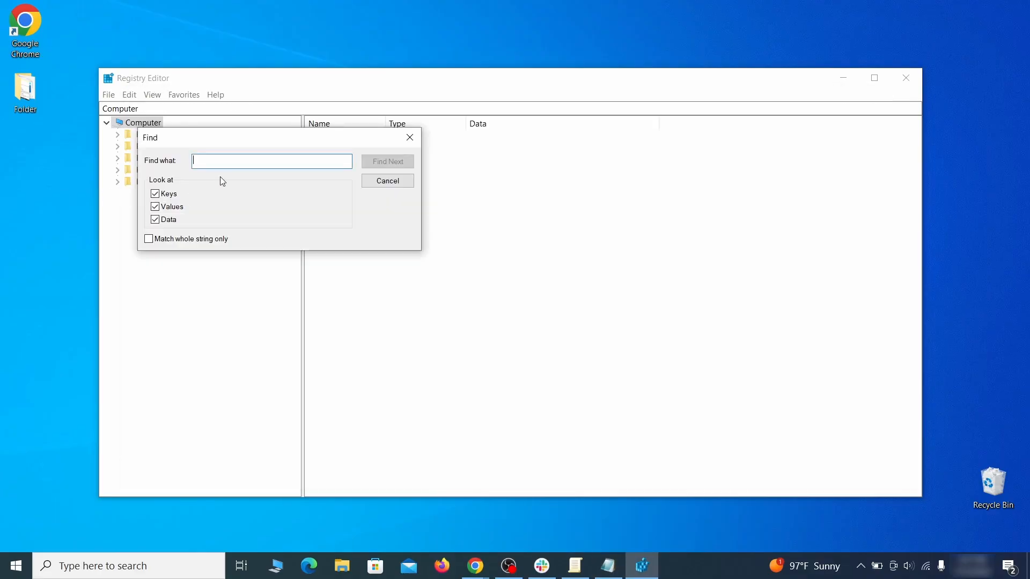
pyautogui.rightClick(228, 164)
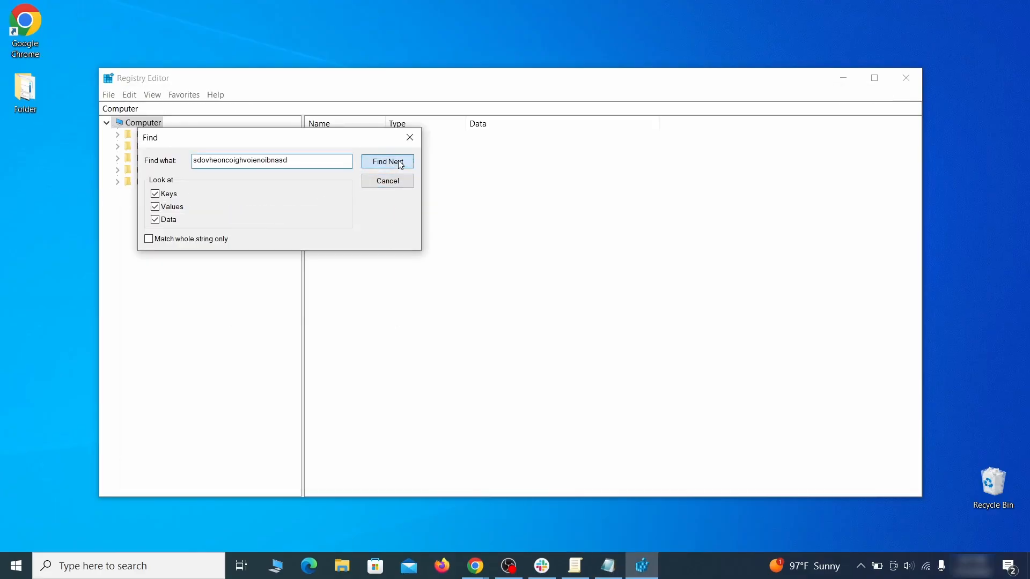
pyautogui.click(400, 164)
# - Delete the Recommended key under Group Policy Objects' Software\Policies\Google\Chrome branch
pyautogui.rightClick(253, 323)
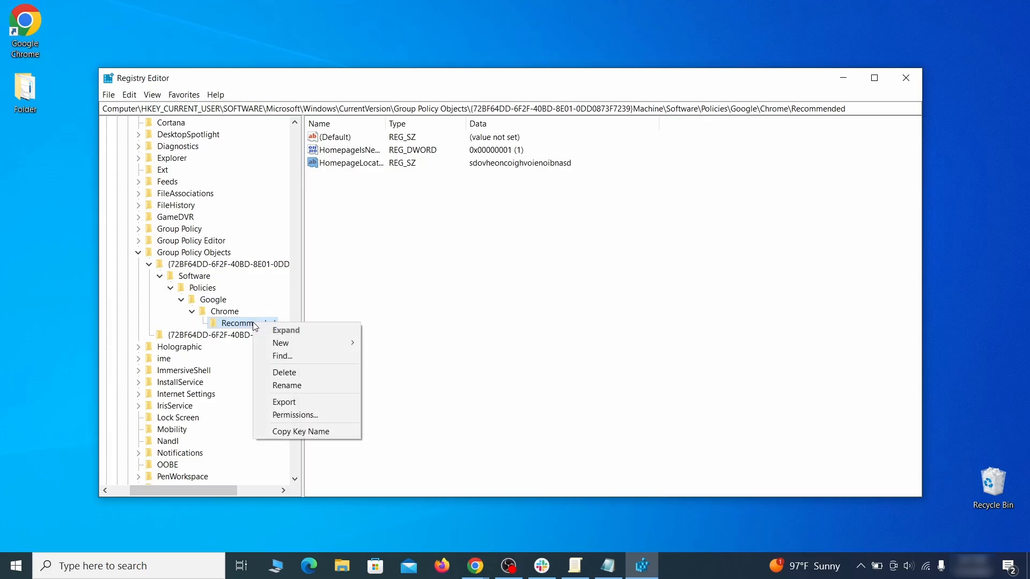
pyautogui.click(309, 377)
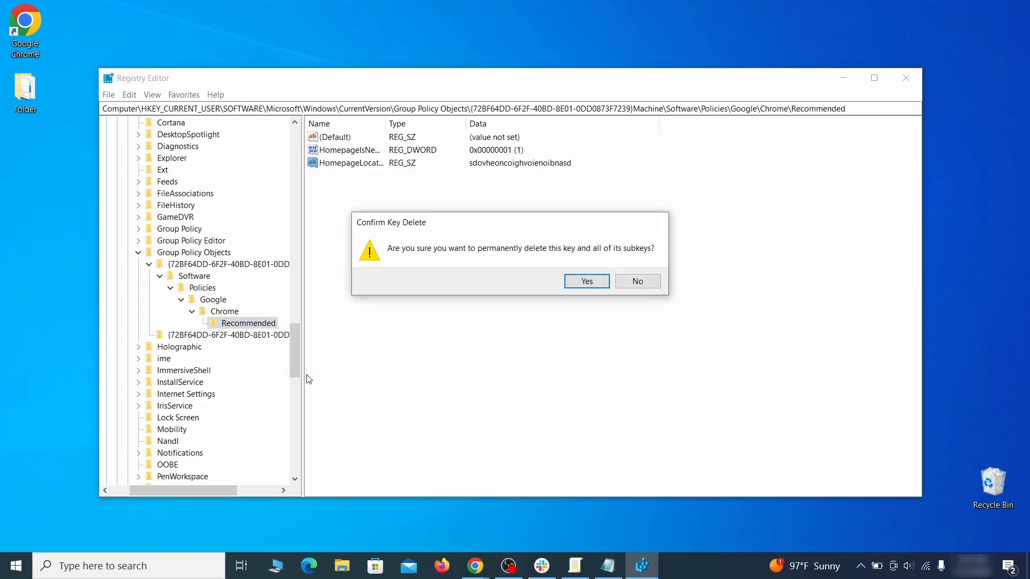
pyautogui.click(586, 281)
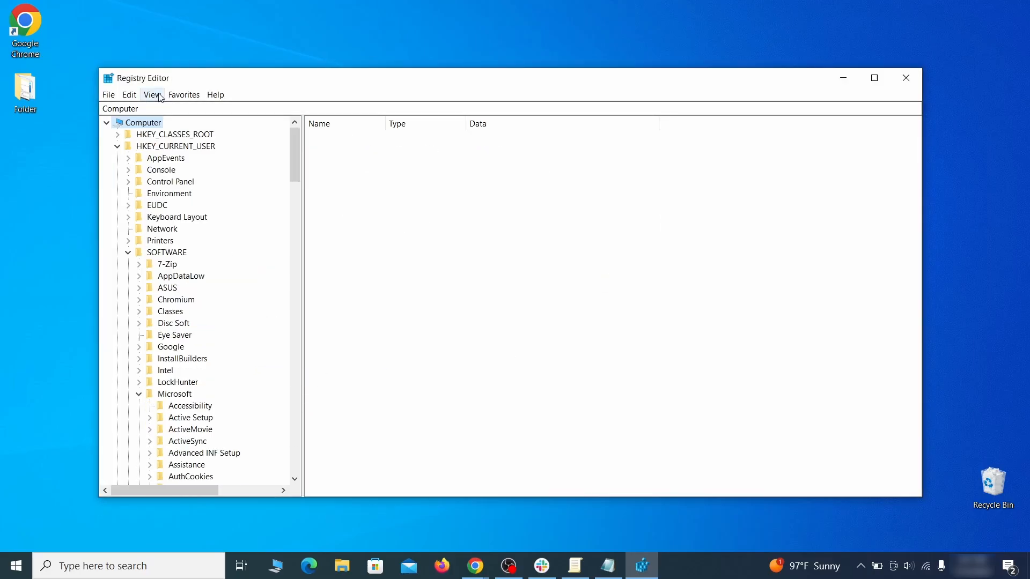
# - Try to delete the Chrome key under HKEY_LOCAL_MACHINE\SOFTWARE\Google
pyautogui.click(129, 94)
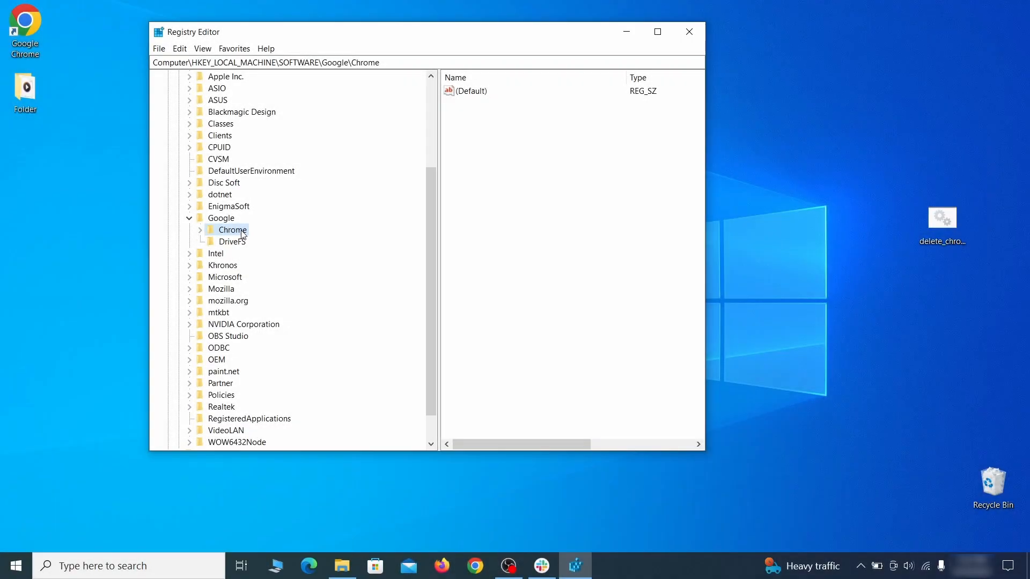
pyautogui.rightClick(232, 232)
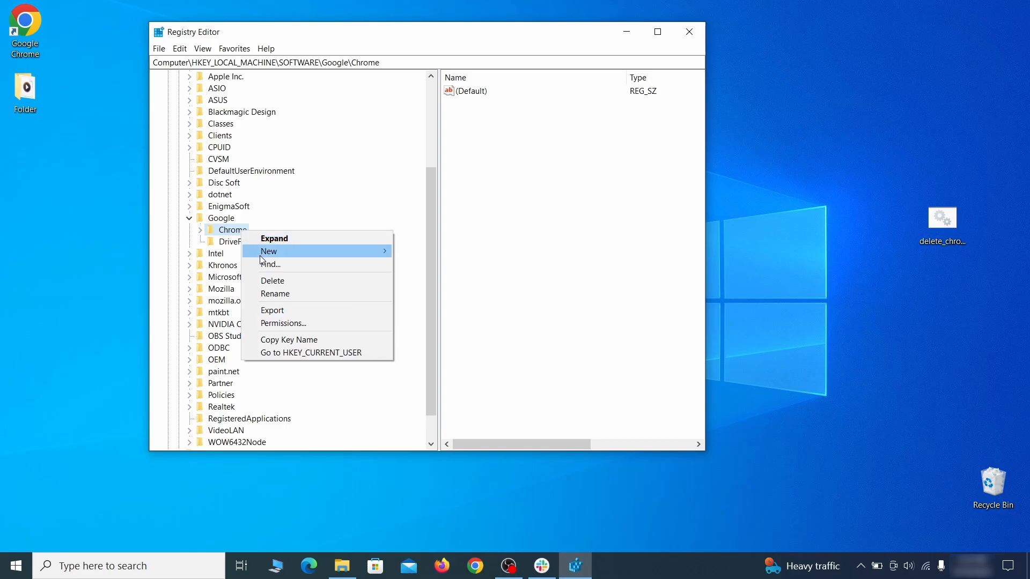
pyautogui.click(284, 282)
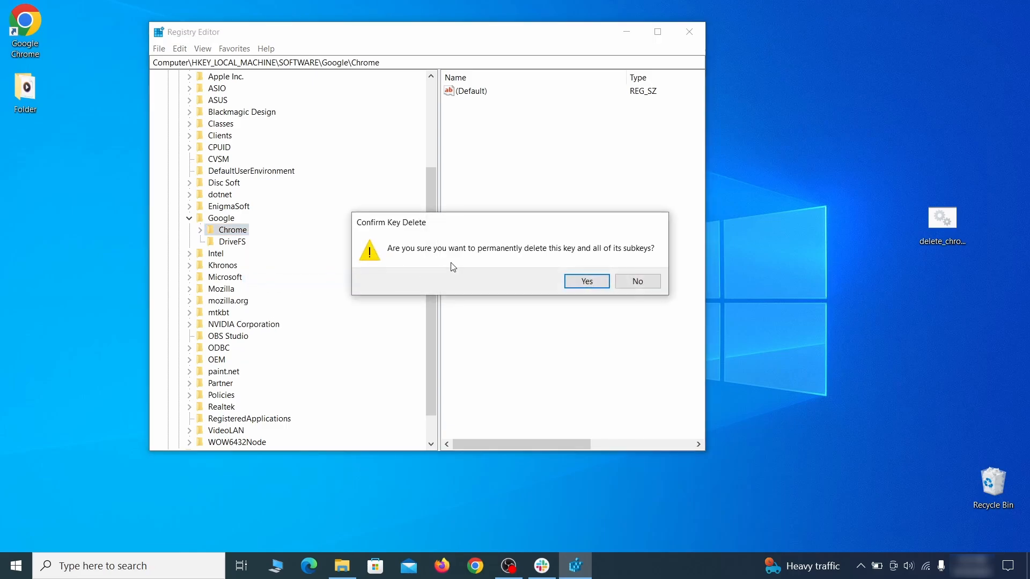
pyautogui.click(586, 281)
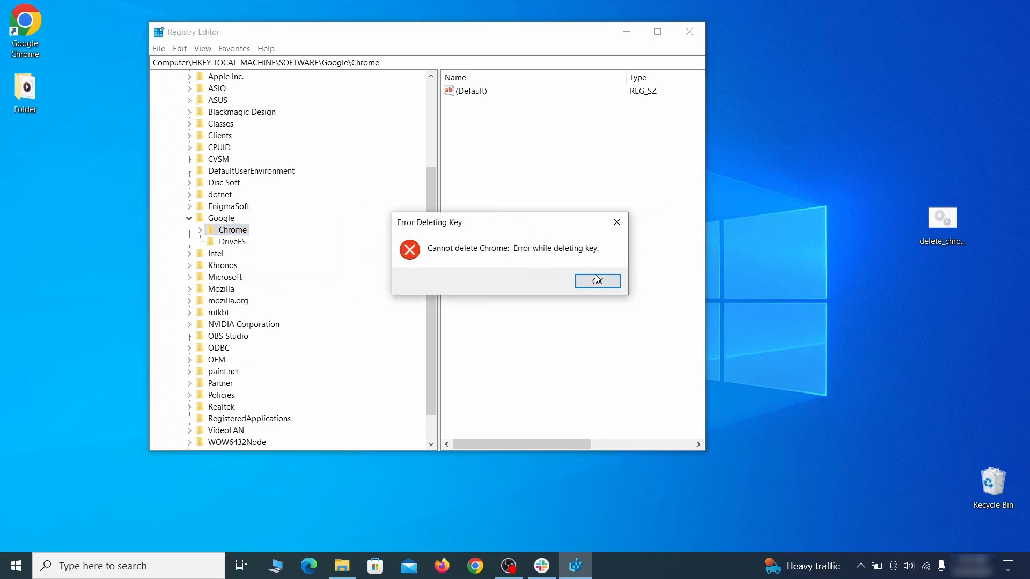
pyautogui.click(596, 280)
# - Set the Chrome key's owner to Everyone, including subcontainers and objects, and replace all child object permission entries with inheritable ones
pyautogui.rightClick(242, 235)
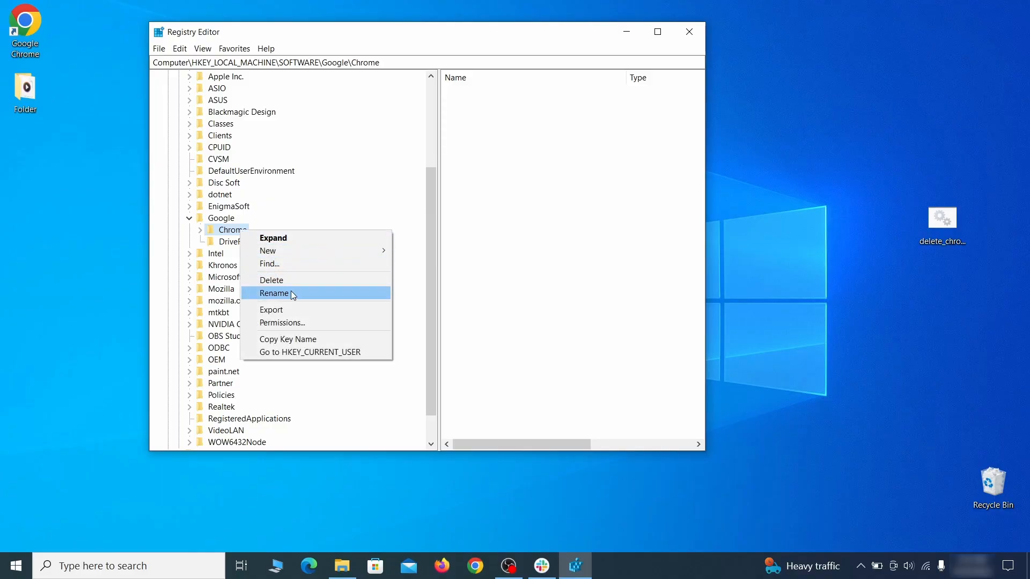
pyautogui.click(304, 322)
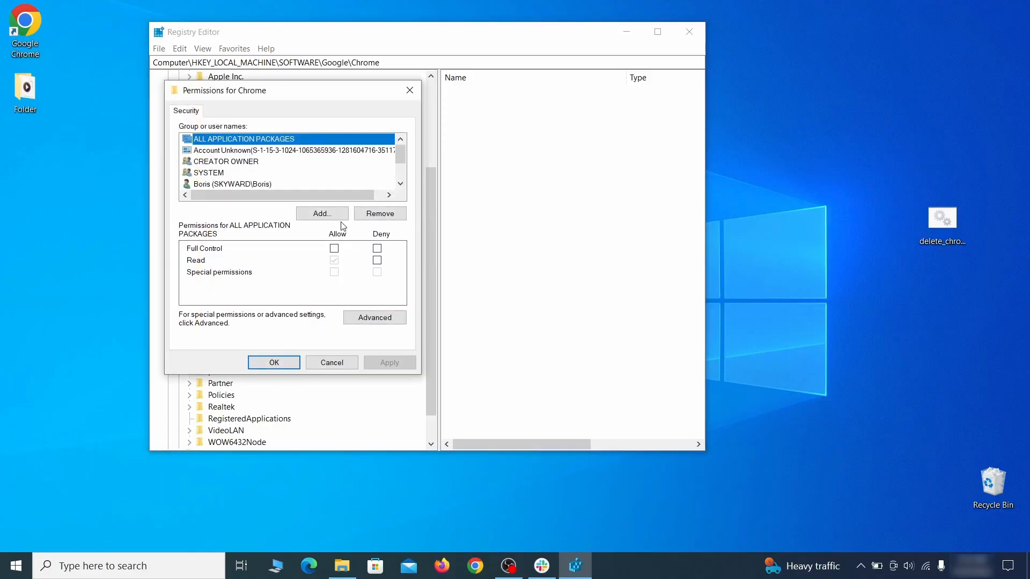
pyautogui.click(375, 319)
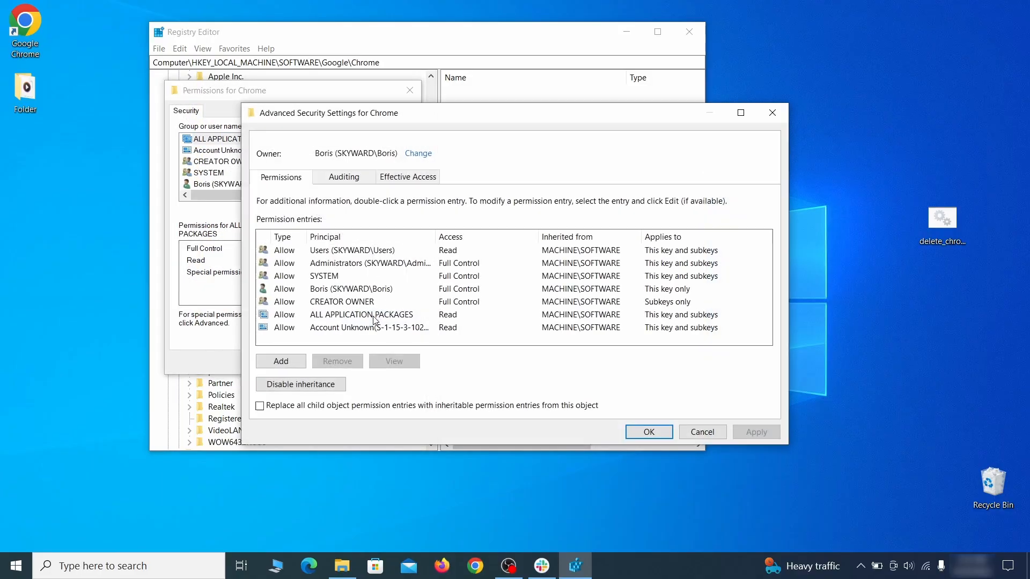
pyautogui.click(417, 154)
pyautogui.write('everyone')
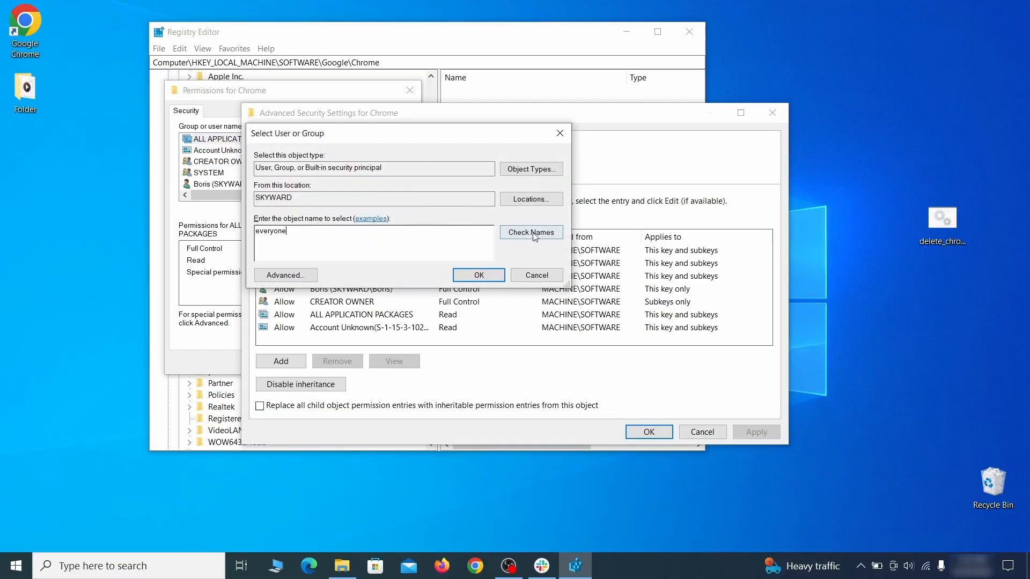
pyautogui.click(533, 235)
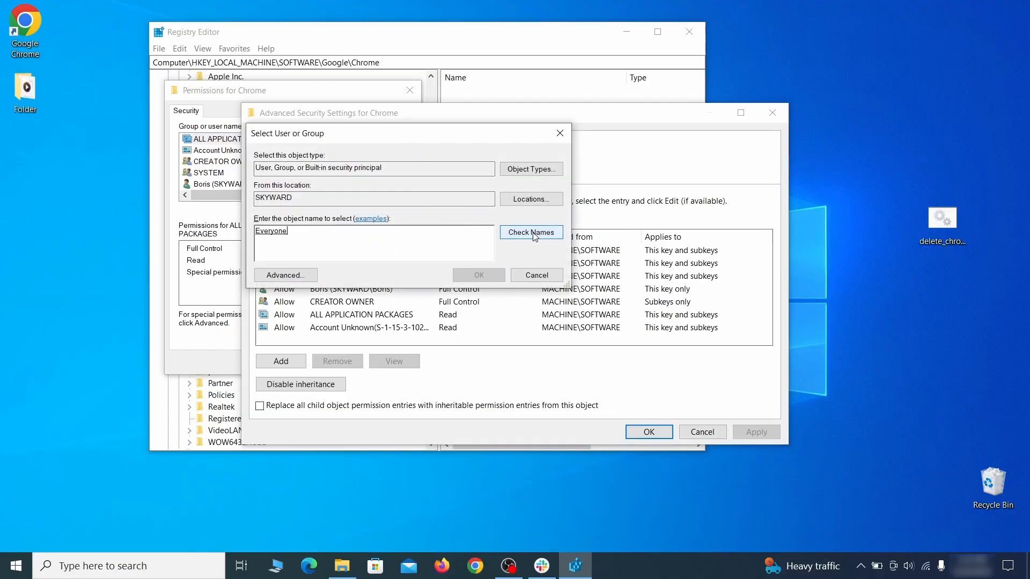
pyautogui.click(486, 276)
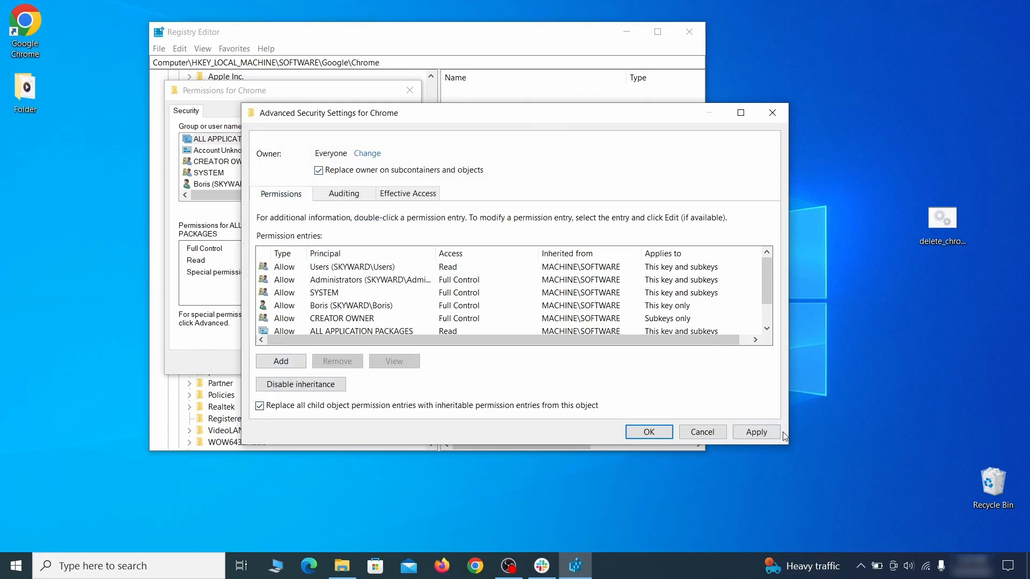
pyautogui.click(756, 432)
pyautogui.click(560, 343)
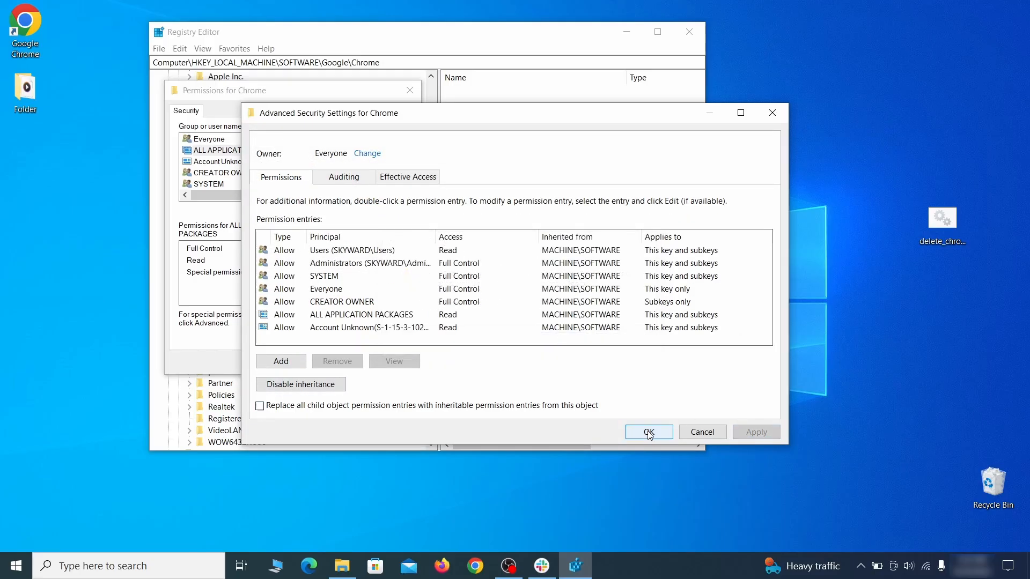
pyautogui.click(649, 432)
pyautogui.click(278, 361)
# - Delete the Chrome key and all its subkeys under HKEY_LOCAL_MACHINE\SOFTWARE\Google
pyautogui.rightClick(232, 229)
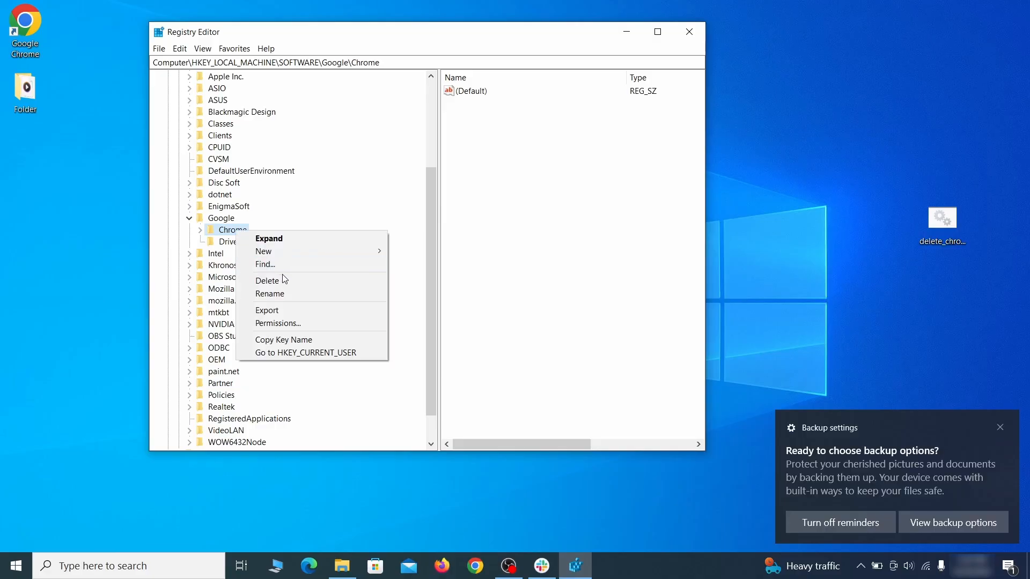
pyautogui.click(292, 287)
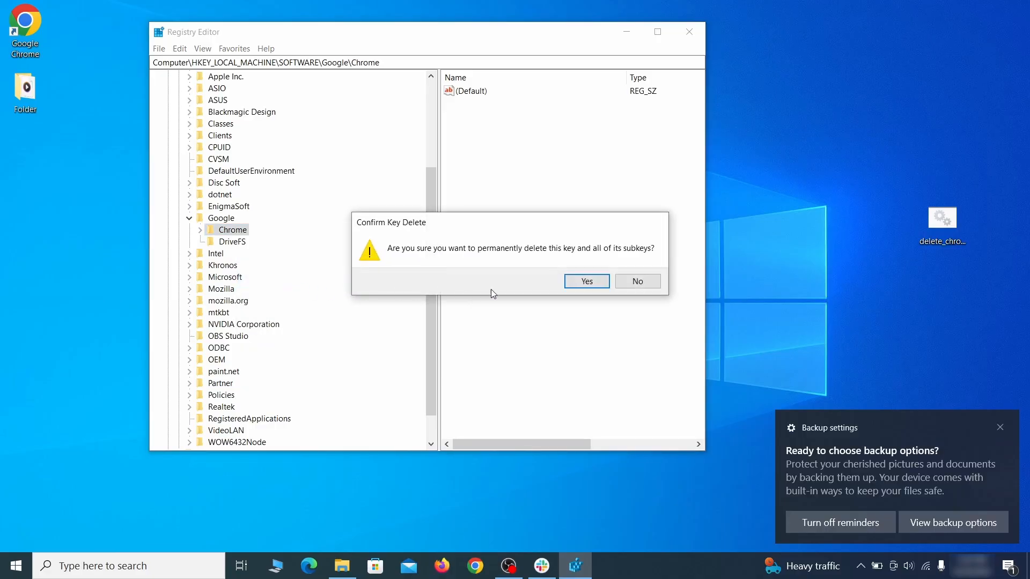
pyautogui.click(586, 284)
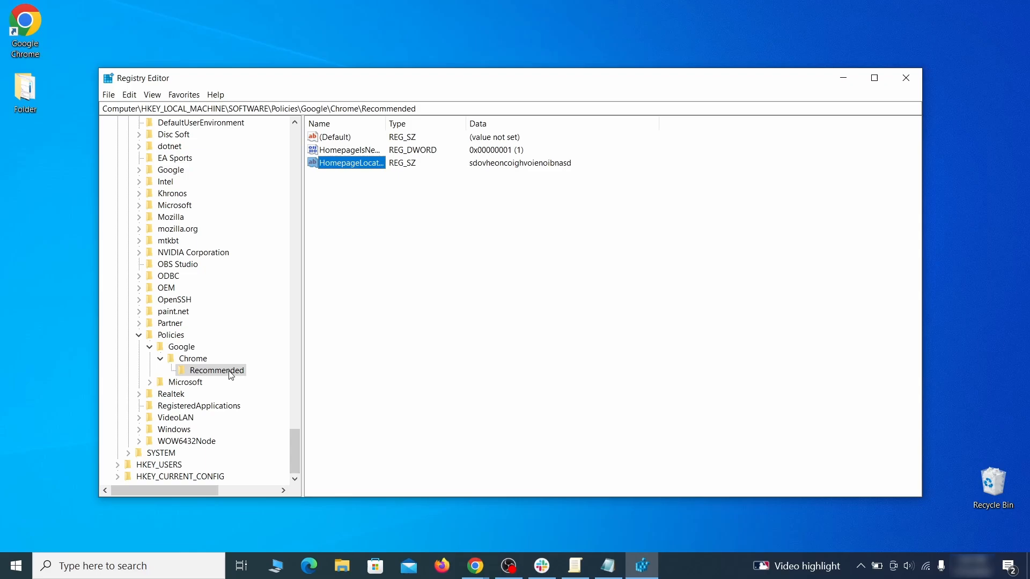
# - Delete the Recommended key under HKEY_LOCAL_MACHINE\SOFTWARE\Policies\Google\Chrome
pyautogui.rightClick(231, 375)
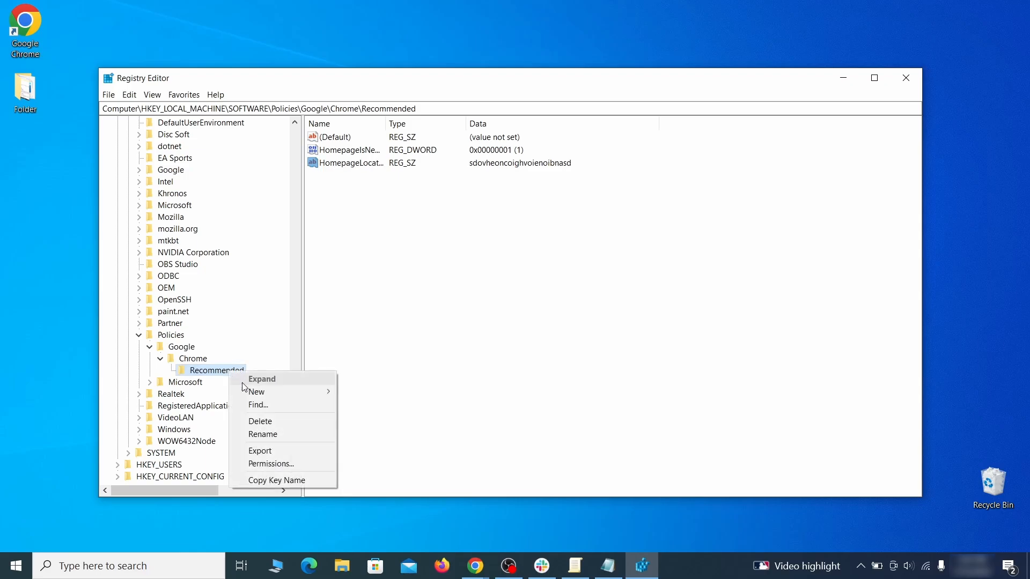
pyautogui.click(270, 422)
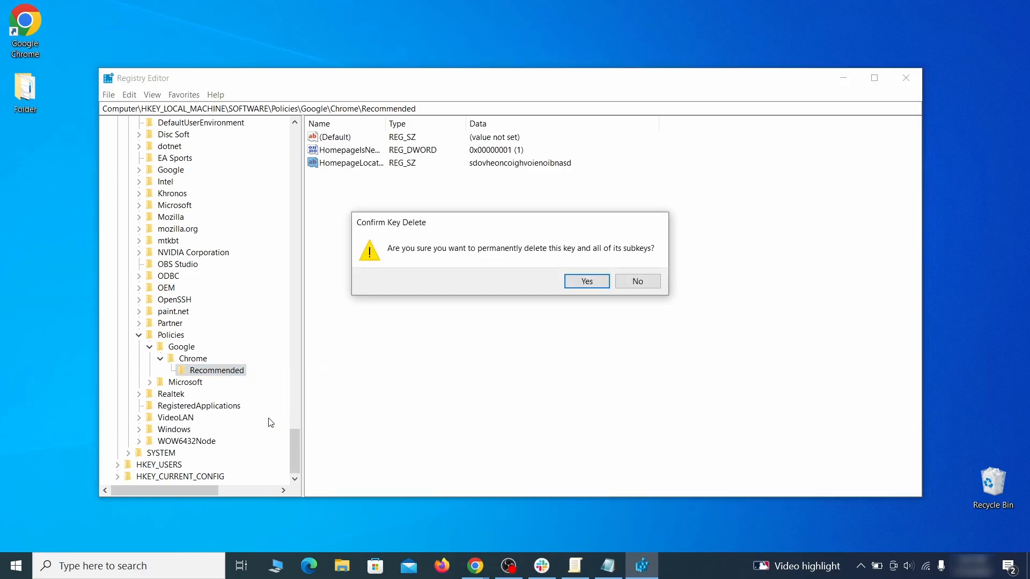
pyautogui.click(597, 282)
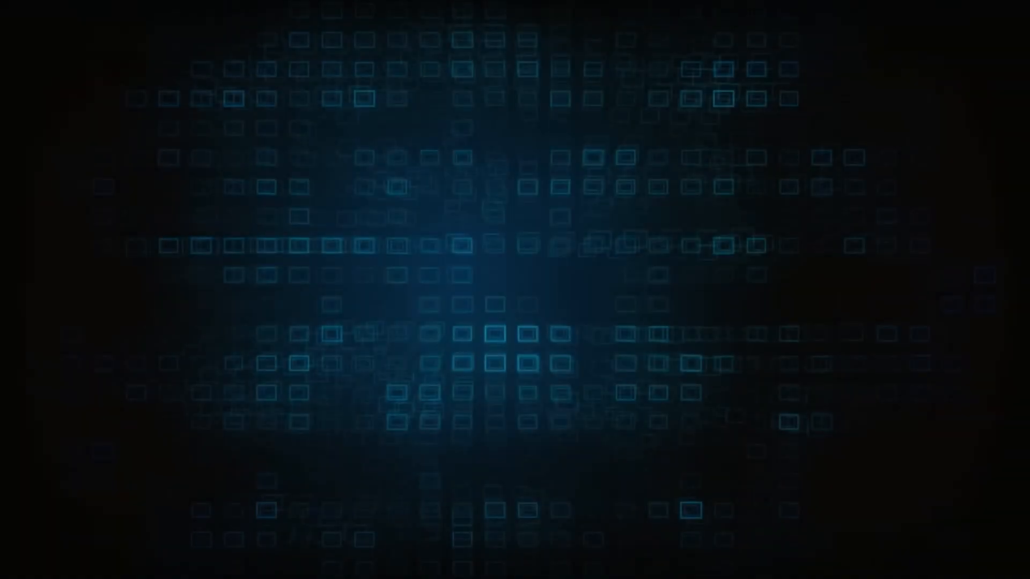
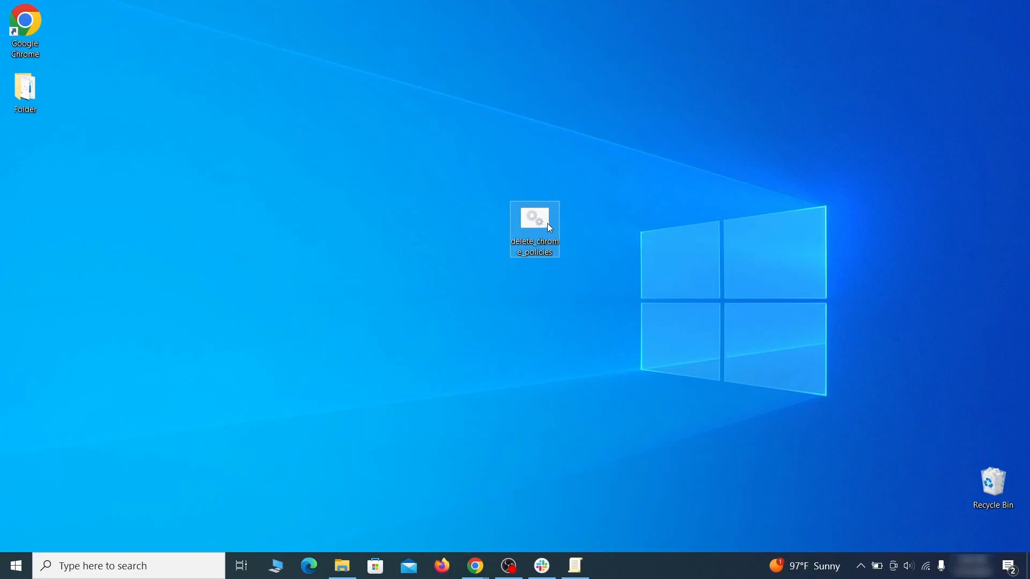
# - Run delete_chrome_policies.bat from the desktop as administrator despite the SmartScreen block, and close its command window when it finishes
pyautogui.rightClick(547, 224)
pyautogui.click(619, 274)
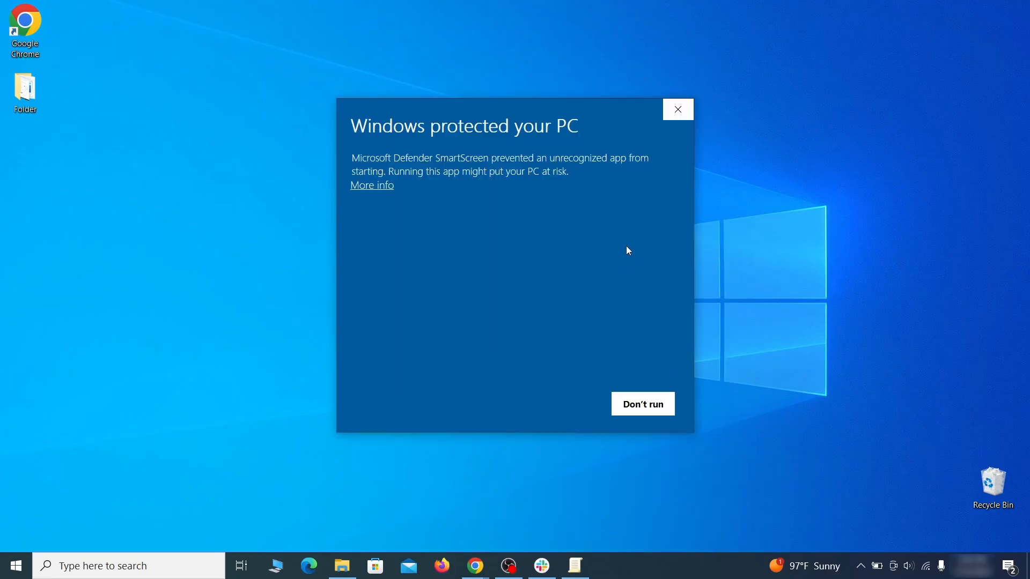
pyautogui.click(378, 188)
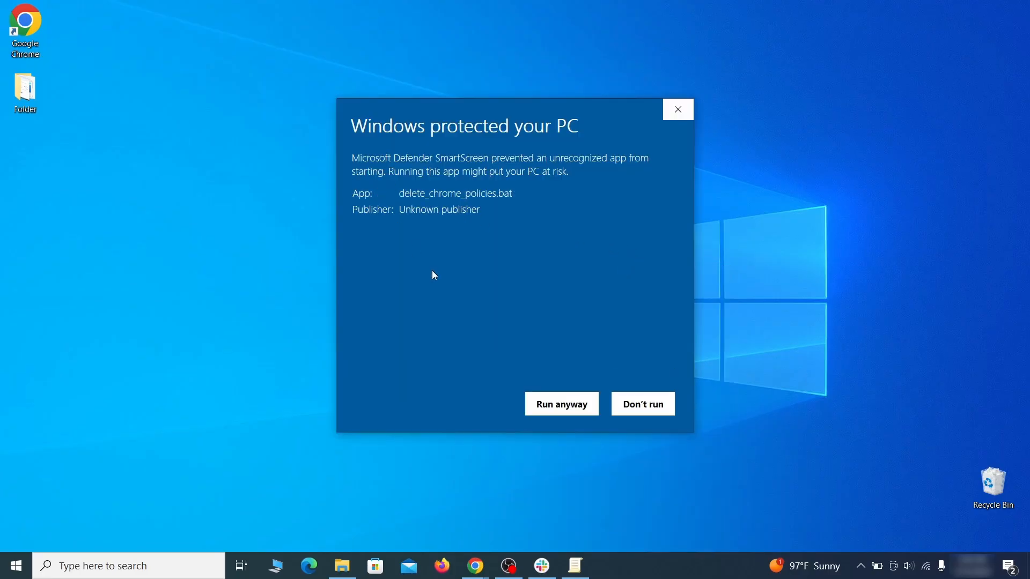
pyautogui.click(562, 405)
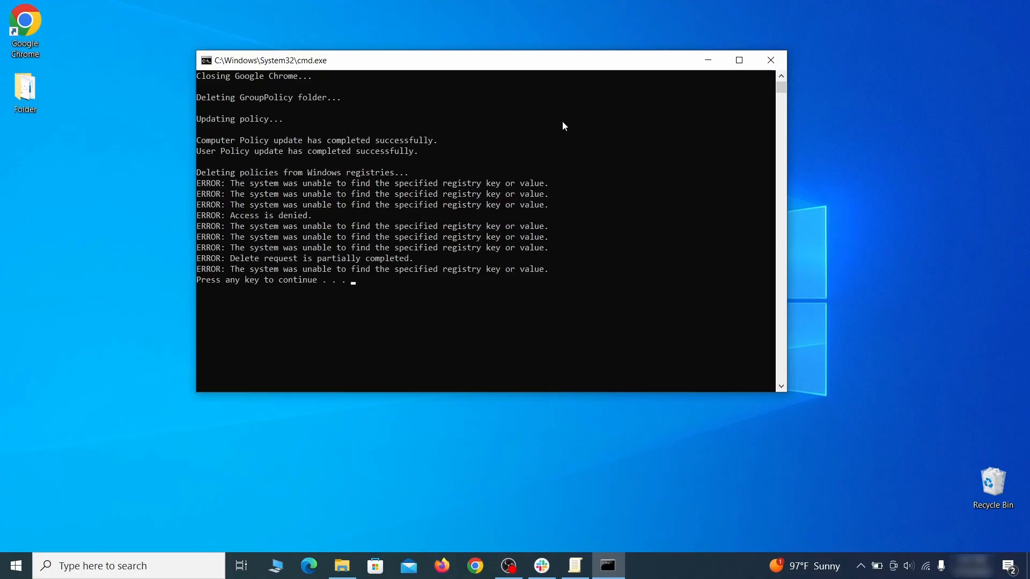
pyautogui.click(771, 61)
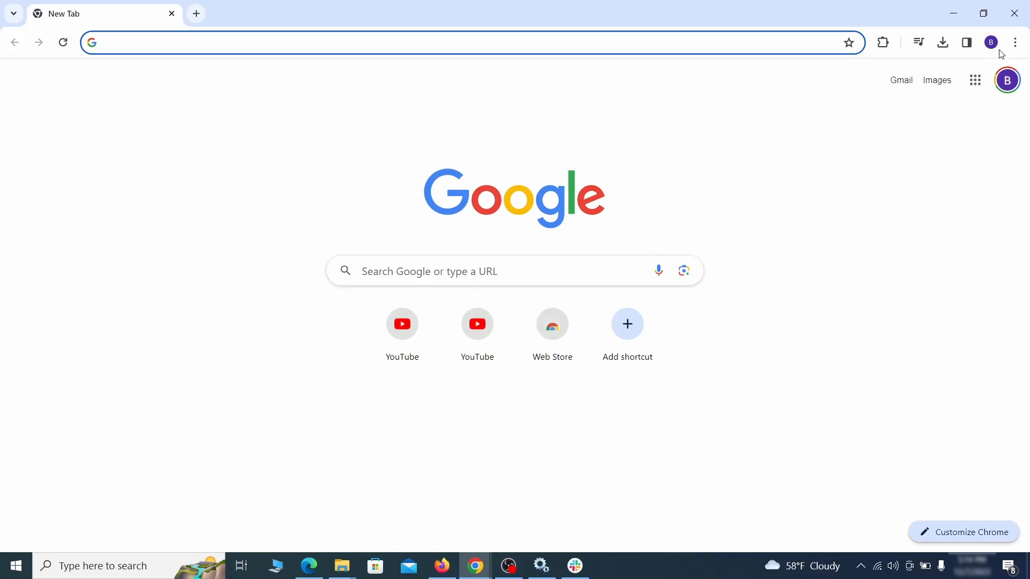
# - On Chrome's Extensions page, disable the Add to Zola Button extension and remove it
pyautogui.click(1016, 42)
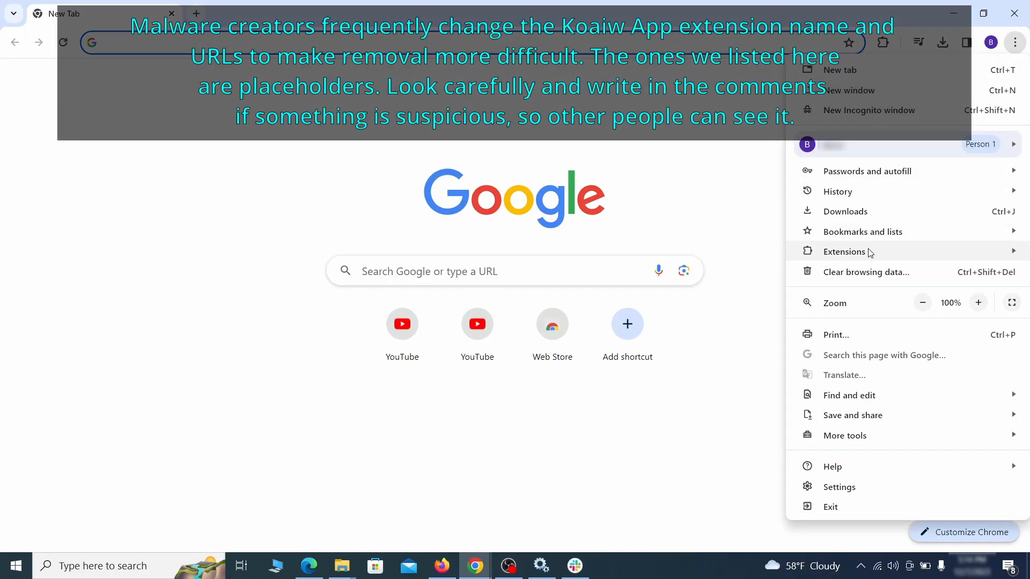
pyautogui.moveTo(814, 256)
pyautogui.click(758, 255)
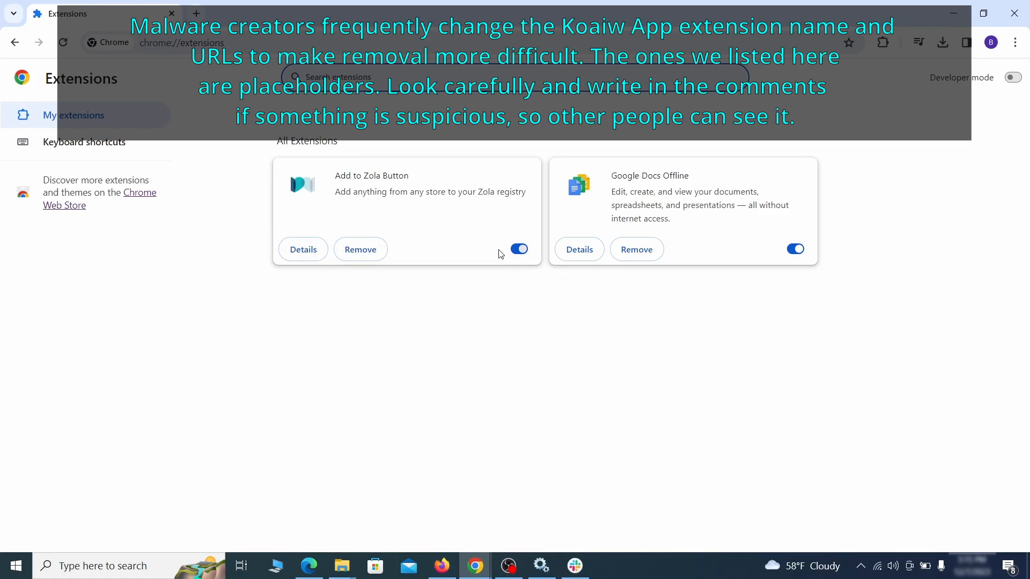
pyautogui.click(518, 249)
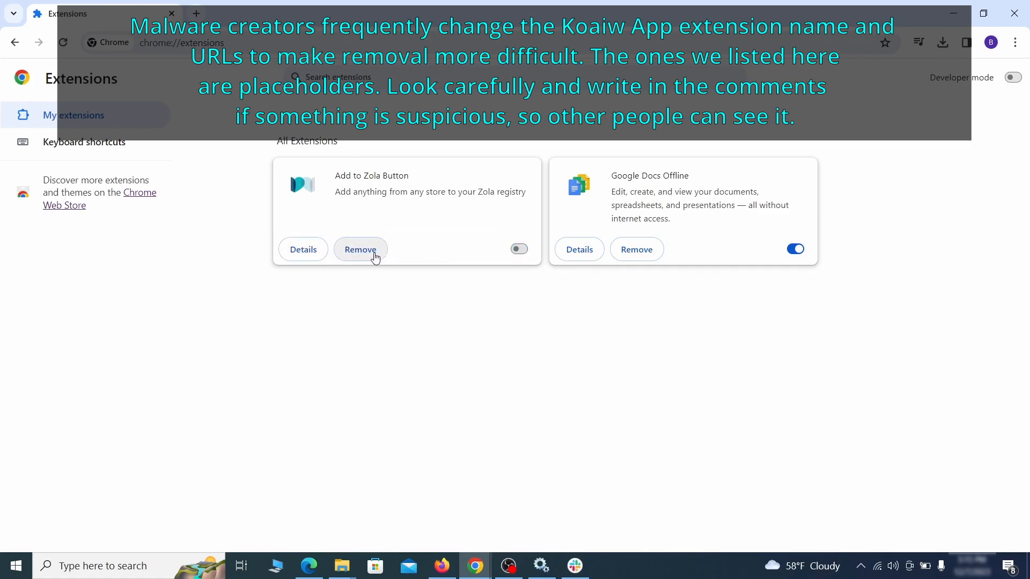
pyautogui.click(375, 257)
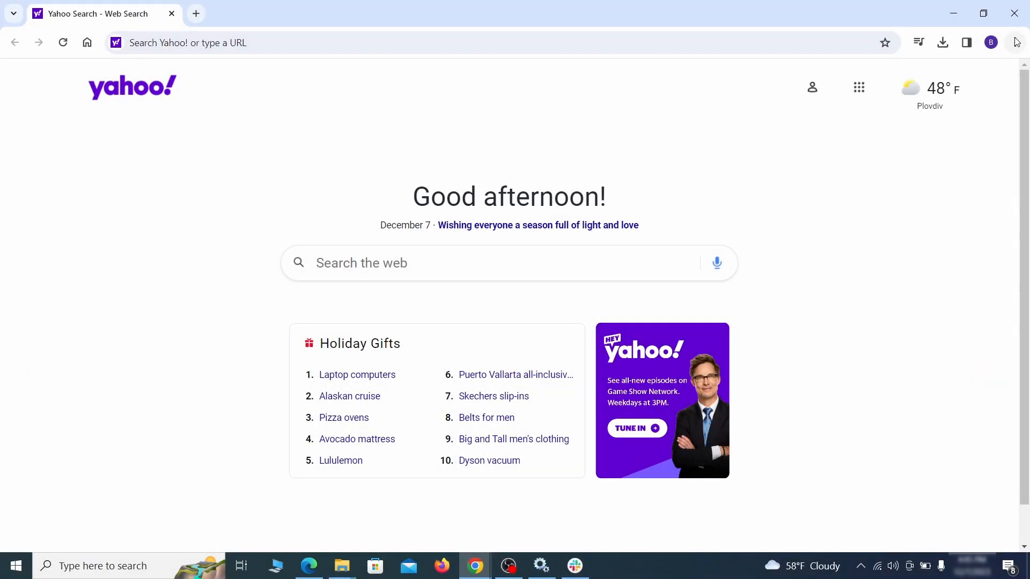
# - Open the advanced Clear browsing data options from Chrome's Privacy and security settings
pyautogui.click(1015, 42)
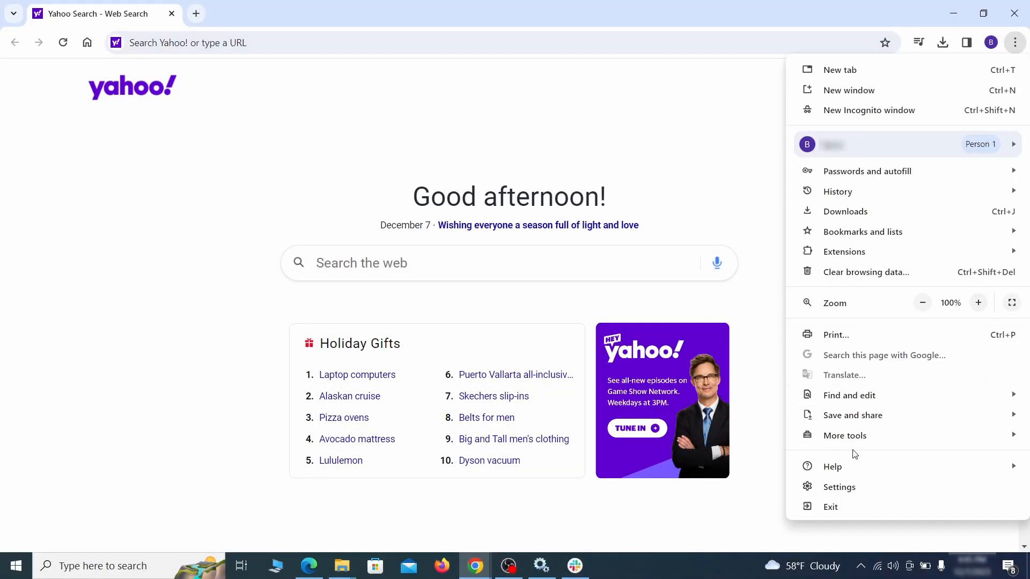
pyautogui.click(840, 487)
pyautogui.click(118, 169)
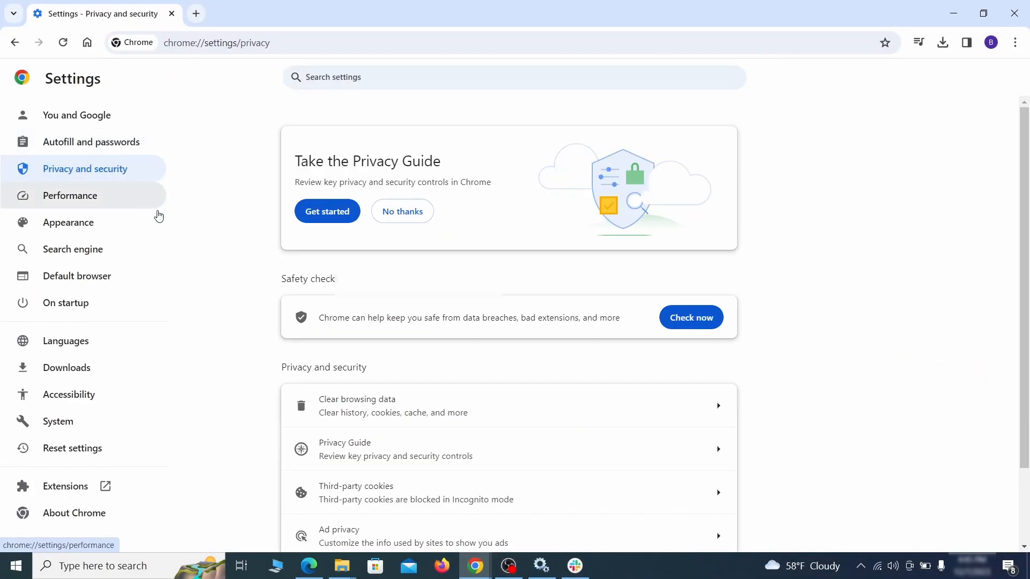
pyautogui.scroll(-1, 813, 351)
pyautogui.click(672, 346)
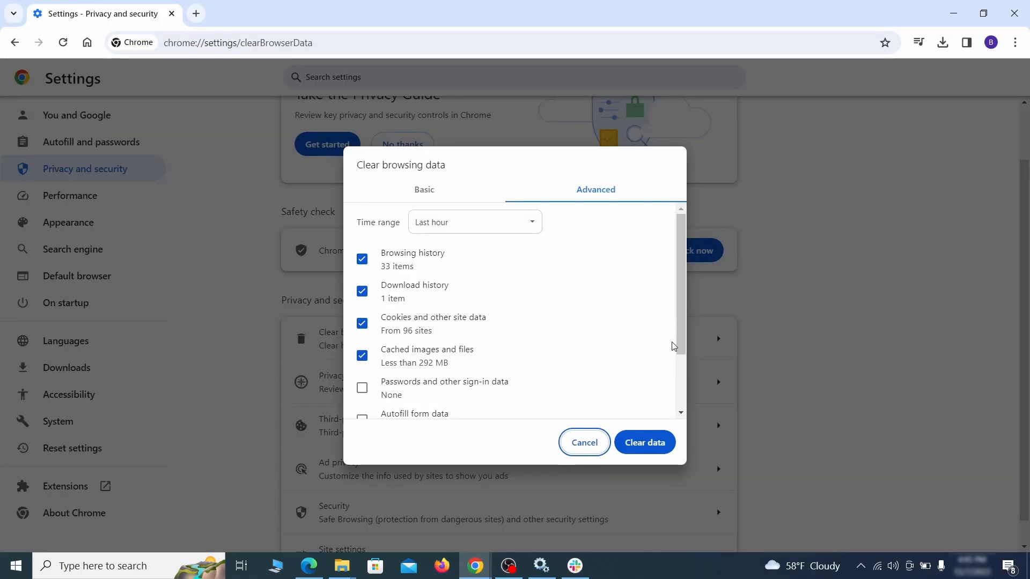
pyautogui.click(453, 195)
pyautogui.click(573, 193)
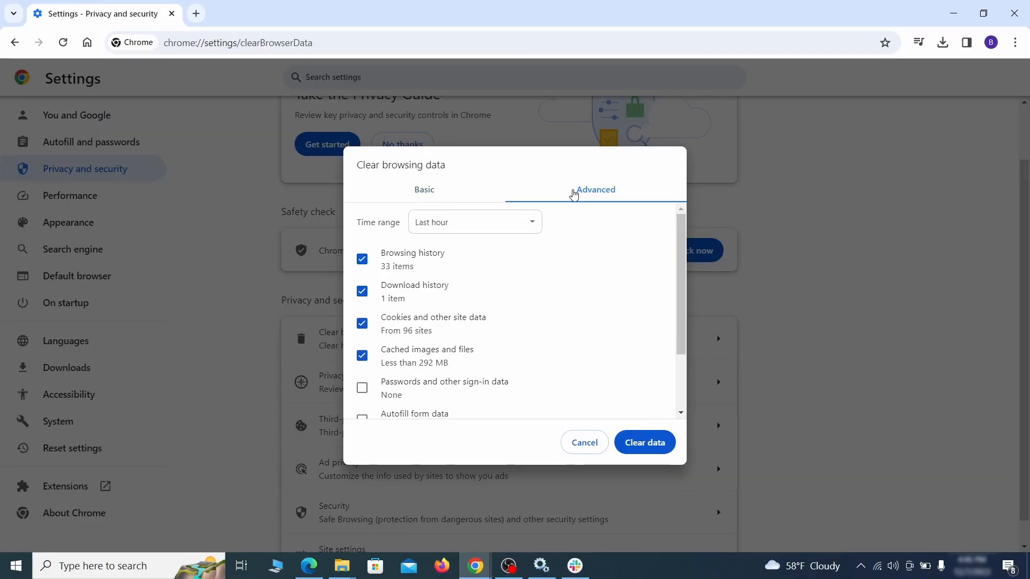
# - Include Autofill form data, Site settings and Hosted app data in the selection, leaving passwords out, and clear the browsing data
pyautogui.scroll(-2, 519, 306)
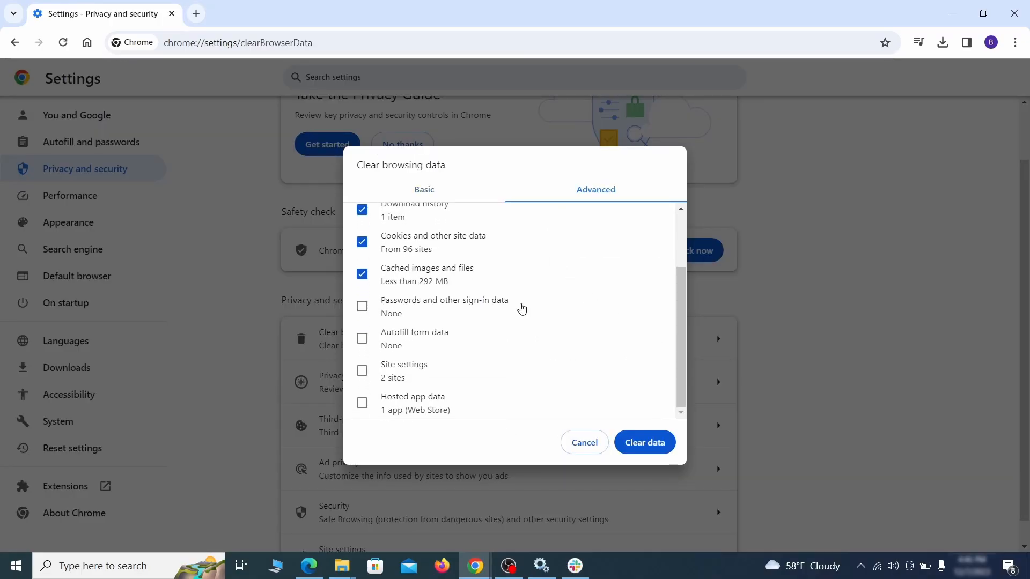
pyautogui.click(362, 339)
pyautogui.click(362, 371)
pyautogui.click(363, 403)
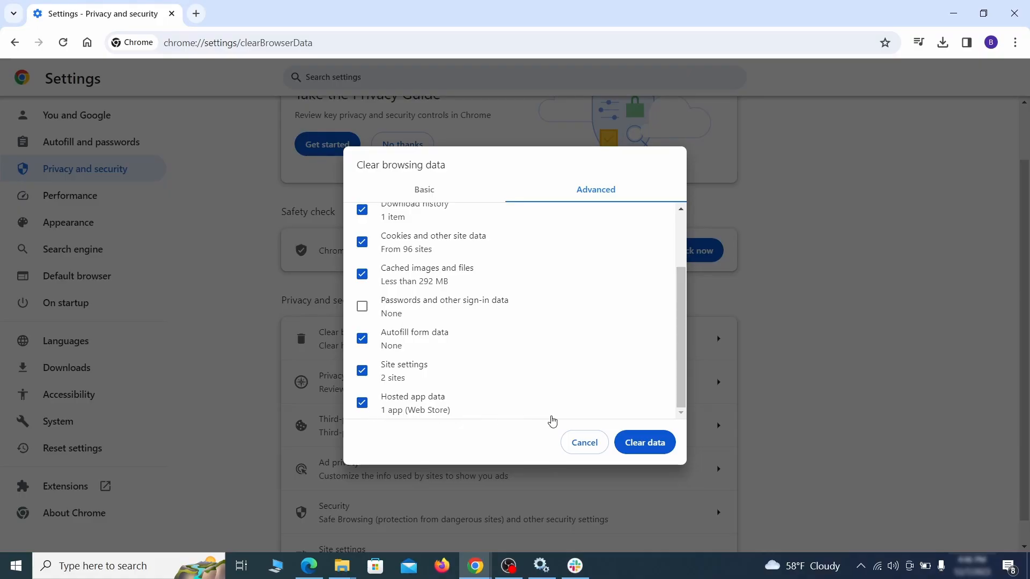
pyautogui.click(655, 445)
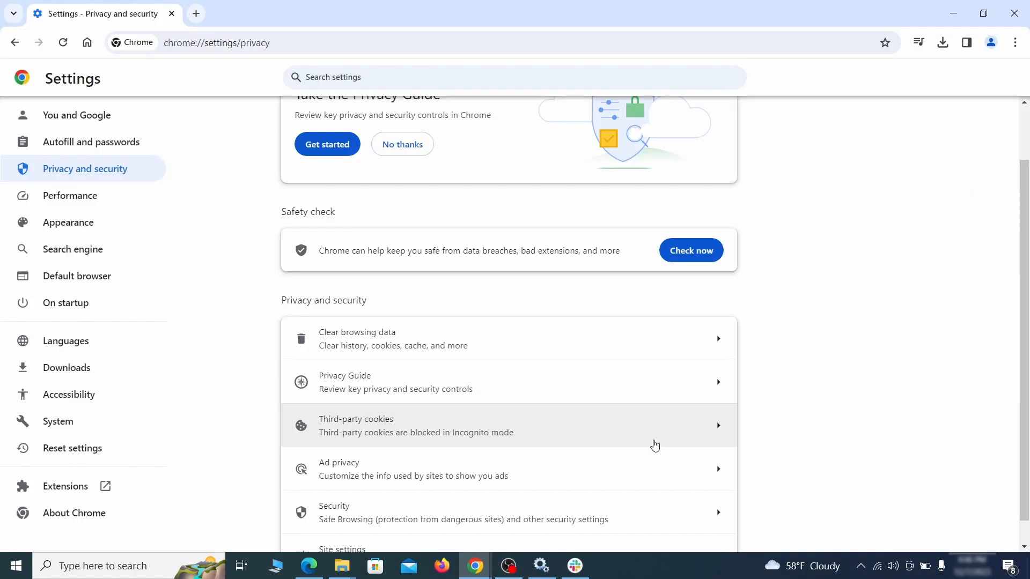
# - In Chrome's Site settings, remove ExampleRougeURL.com from the sites allowed to send notifications
pyautogui.scroll(-1, 774, 352)
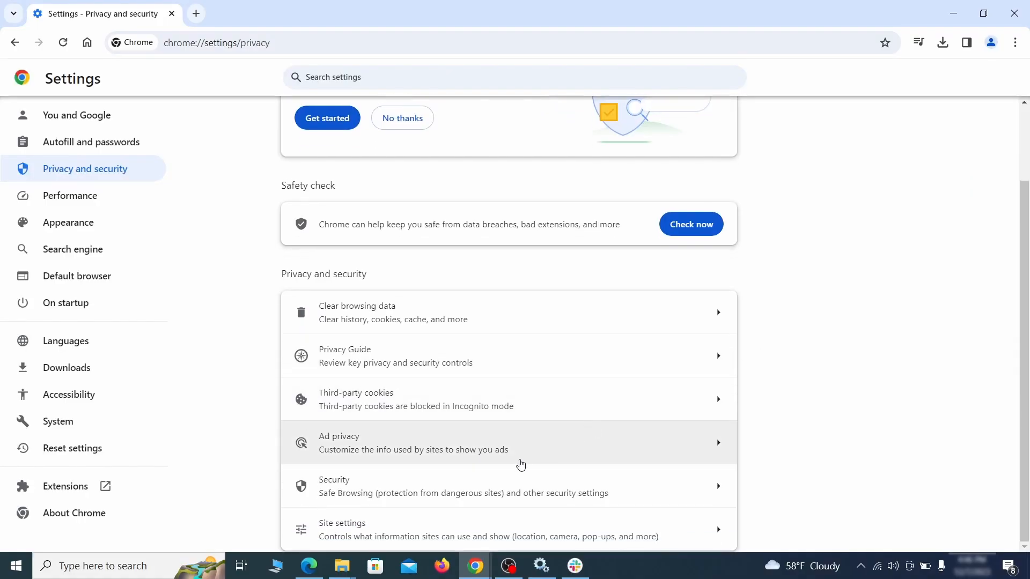
pyautogui.click(503, 524)
pyautogui.scroll(-3, 739, 327)
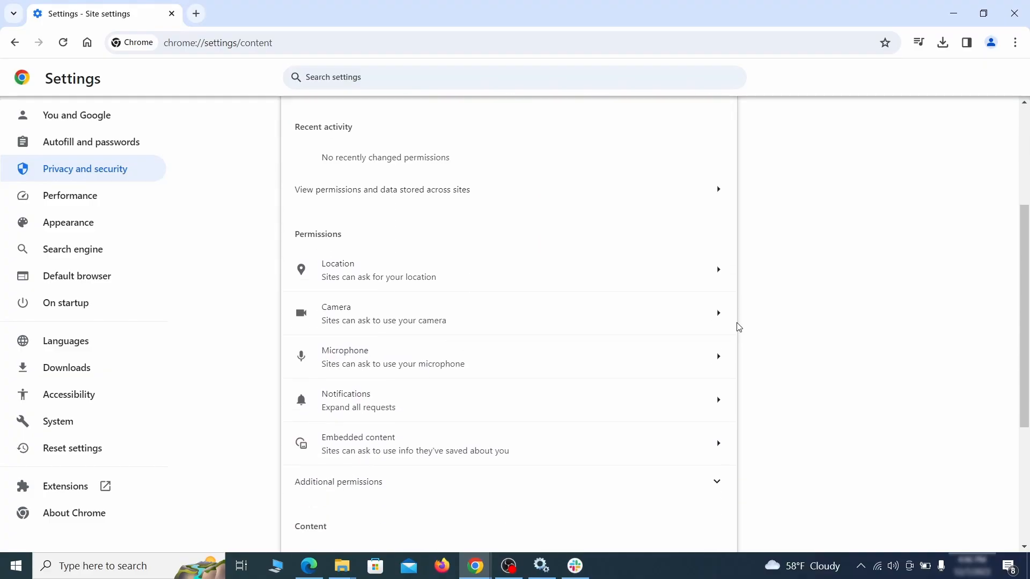
pyautogui.scroll(-1, 744, 322)
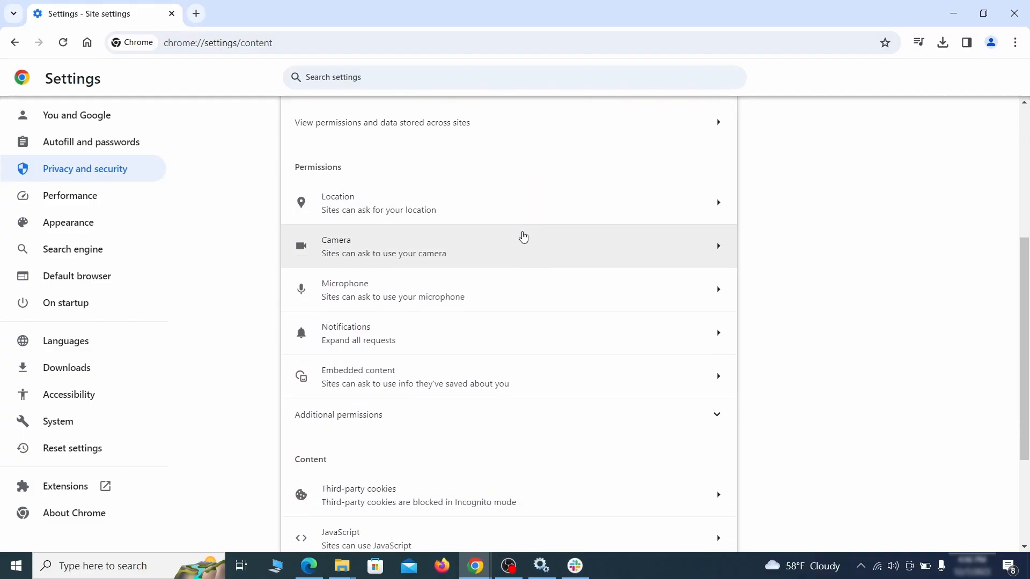
pyautogui.click(518, 213)
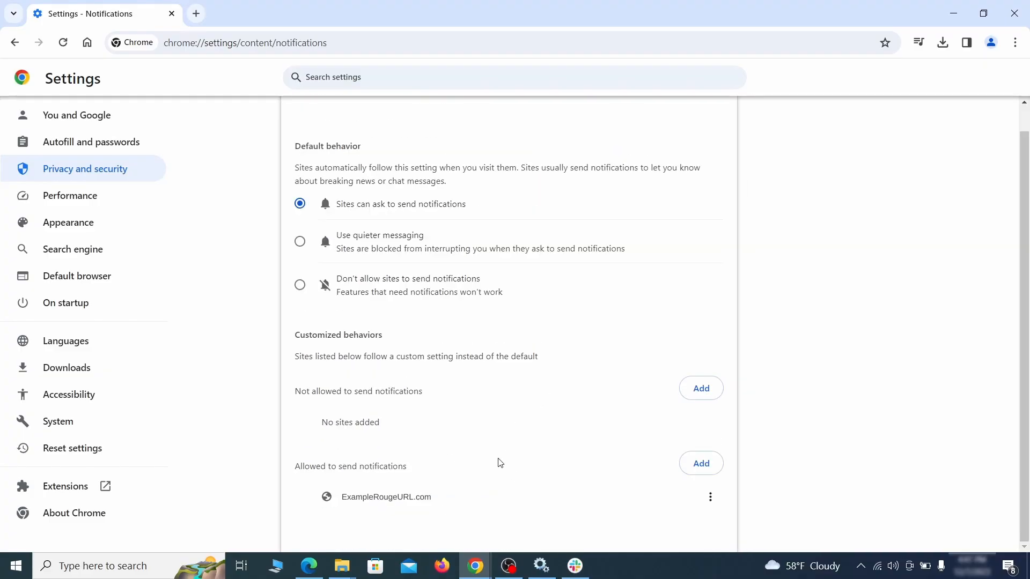
pyautogui.click(711, 498)
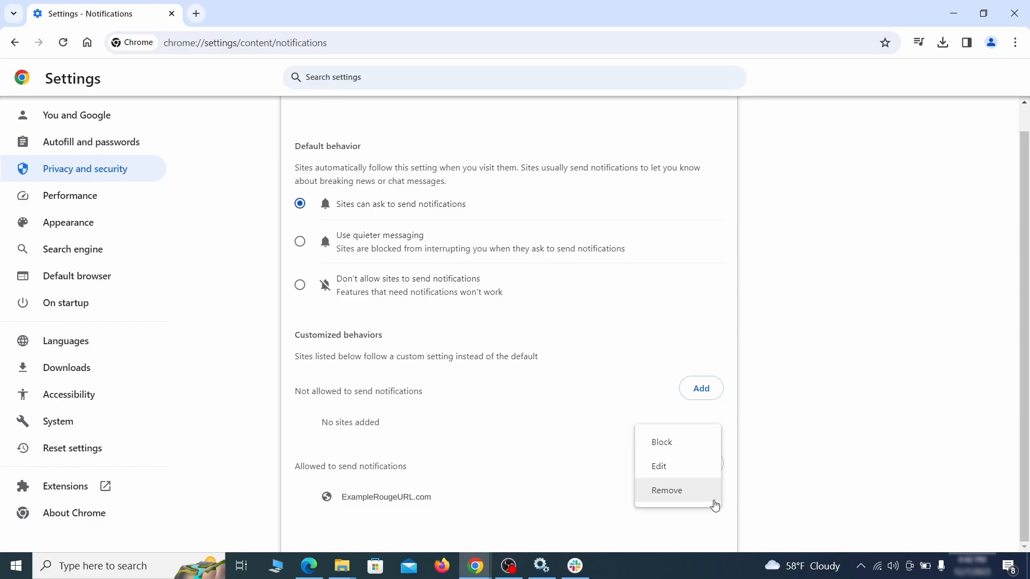
pyautogui.click(680, 493)
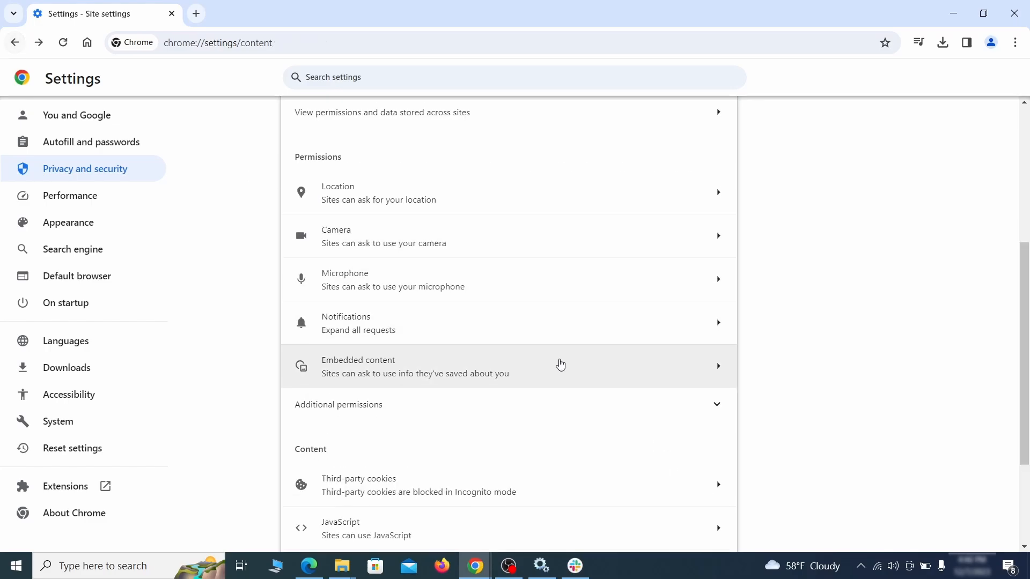
# - Delete ExampleRougeURL.com from the sites allowed to use third-party cookies and return to Site settings
pyautogui.scroll(-2, 557, 362)
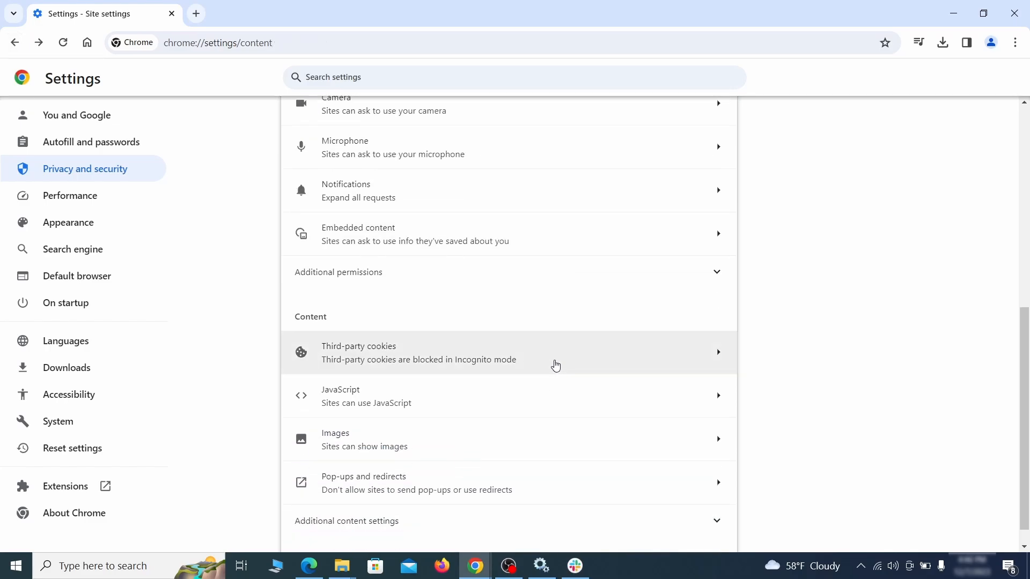
pyautogui.click(555, 360)
pyautogui.scroll(-5, 557, 363)
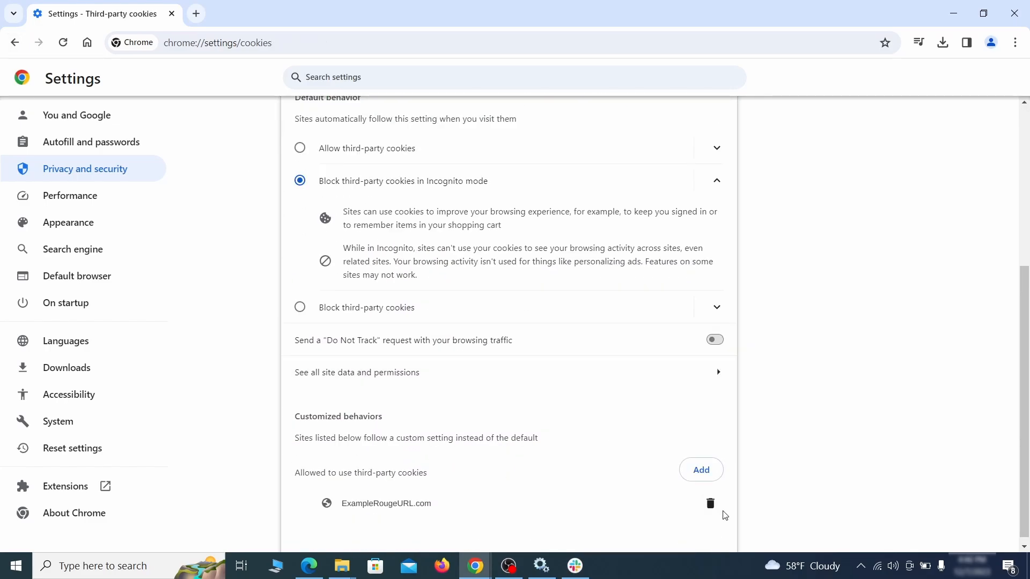
pyautogui.click(710, 504)
pyautogui.hotkey('alt', 'Left')
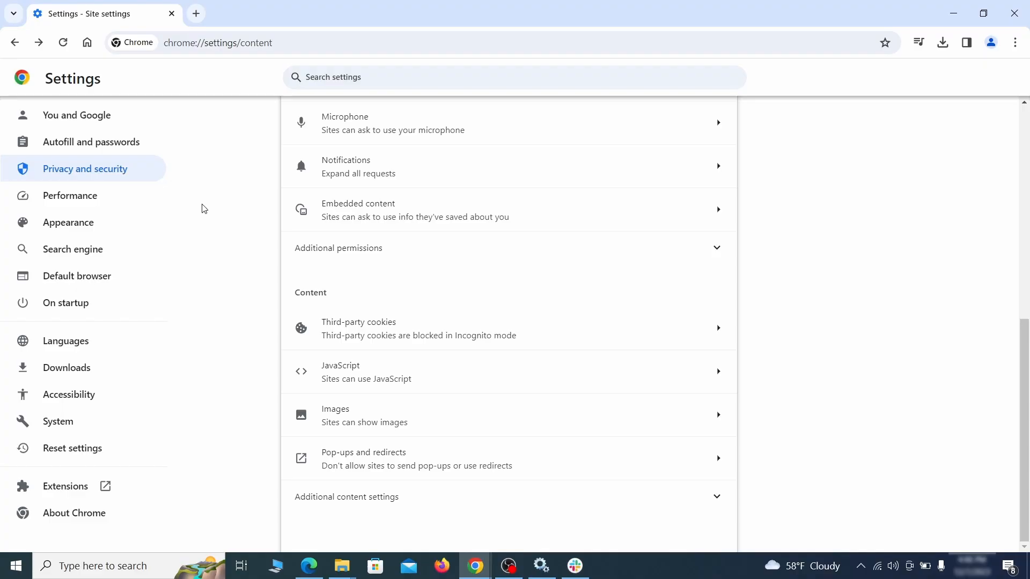
# - Clear the custom web address of the home button in Chrome's Appearance settings
pyautogui.click(140, 224)
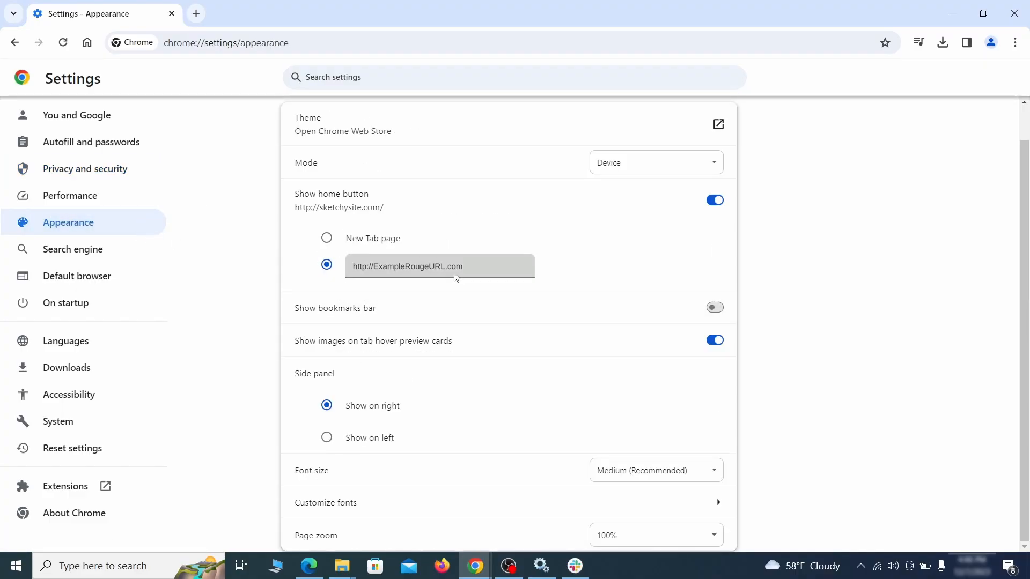
pyautogui.moveTo(466, 270); pyautogui.dragTo(339, 268)
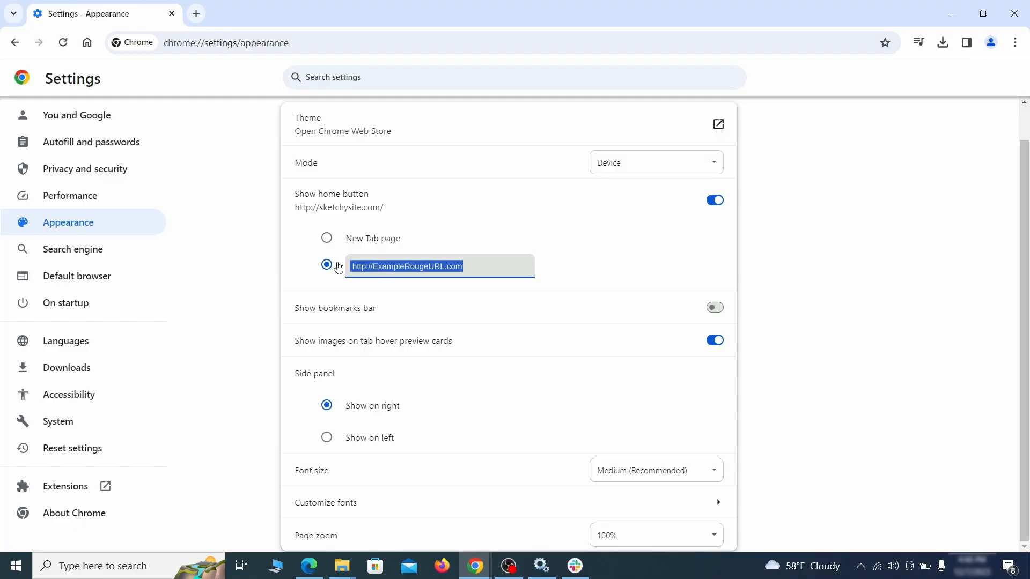
pyautogui.press('BackSpace')
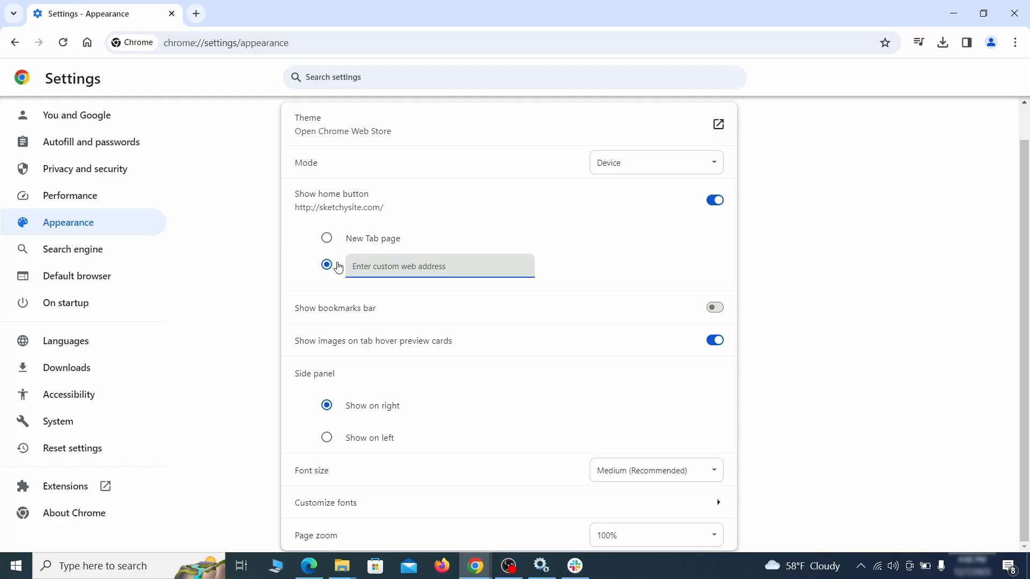
# - Set the search engine used in Chrome's address bar to Google
pyautogui.click(110, 253)
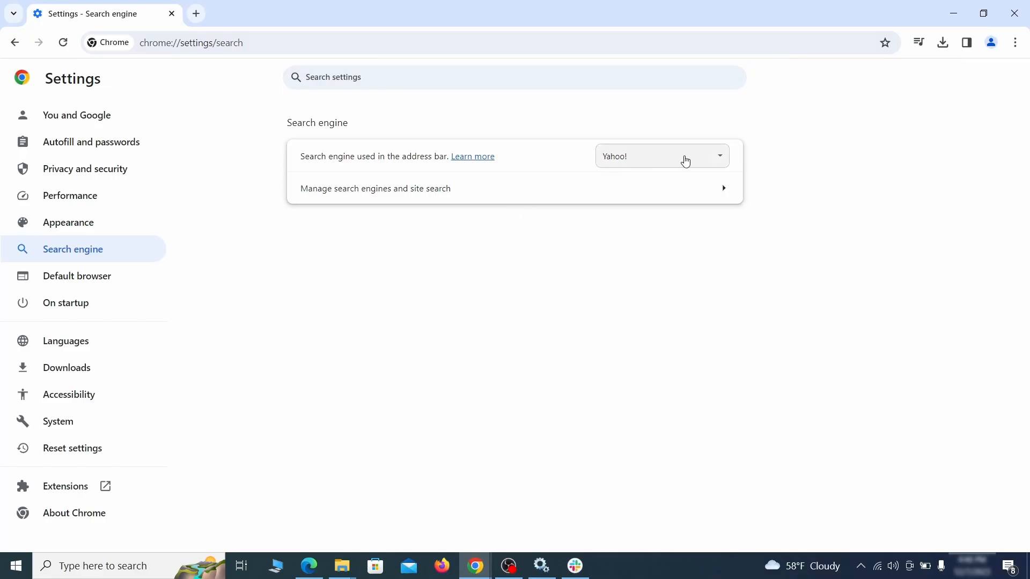
pyautogui.click(703, 159)
pyautogui.click(677, 174)
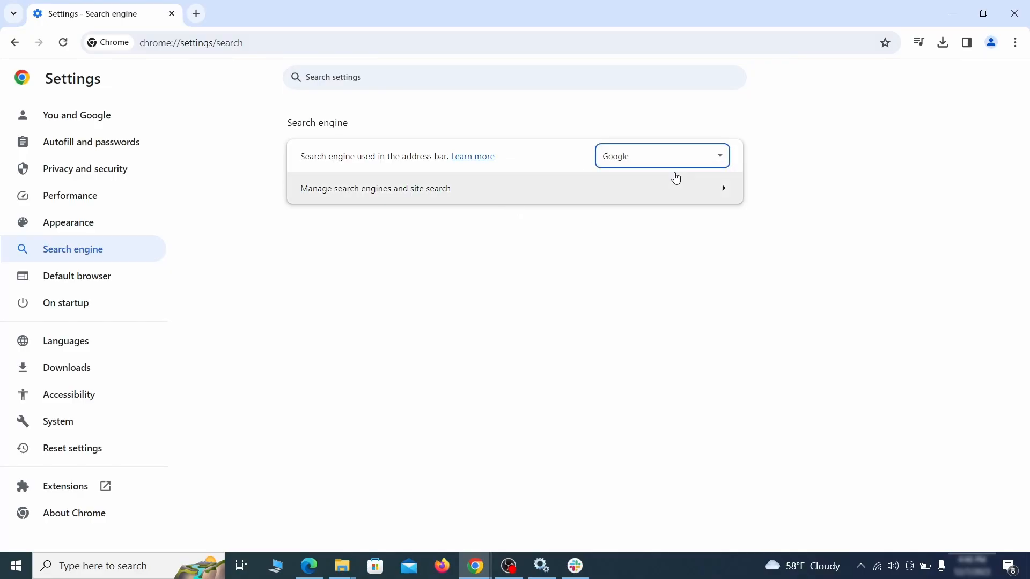
# - Delete the ExampleRougeURL.com entry from the site search list in Chrome's search engine management
pyautogui.click(660, 200)
pyautogui.scroll(-2, 665, 279)
pyautogui.scroll(-6, 665, 279)
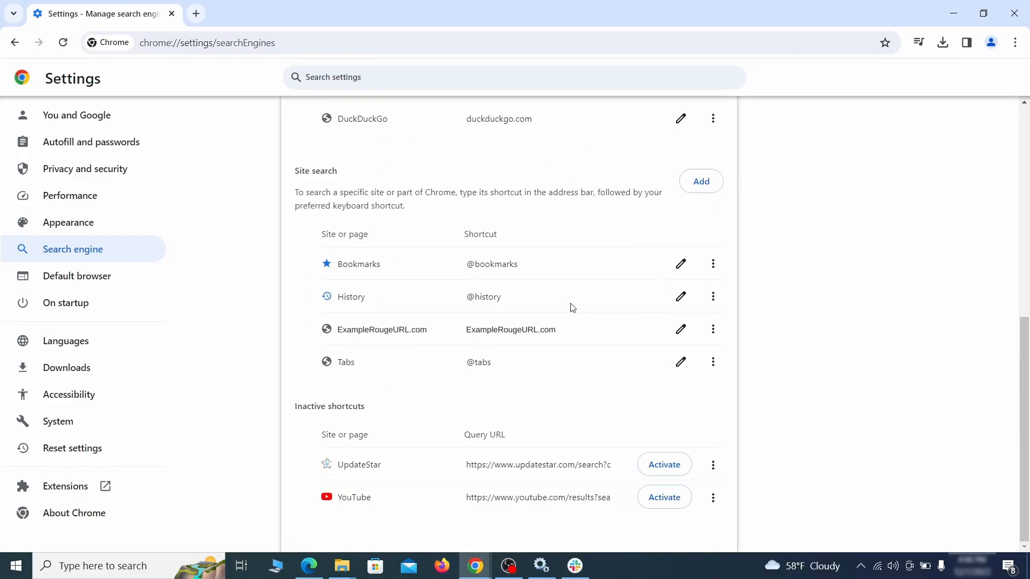
pyautogui.click(713, 330)
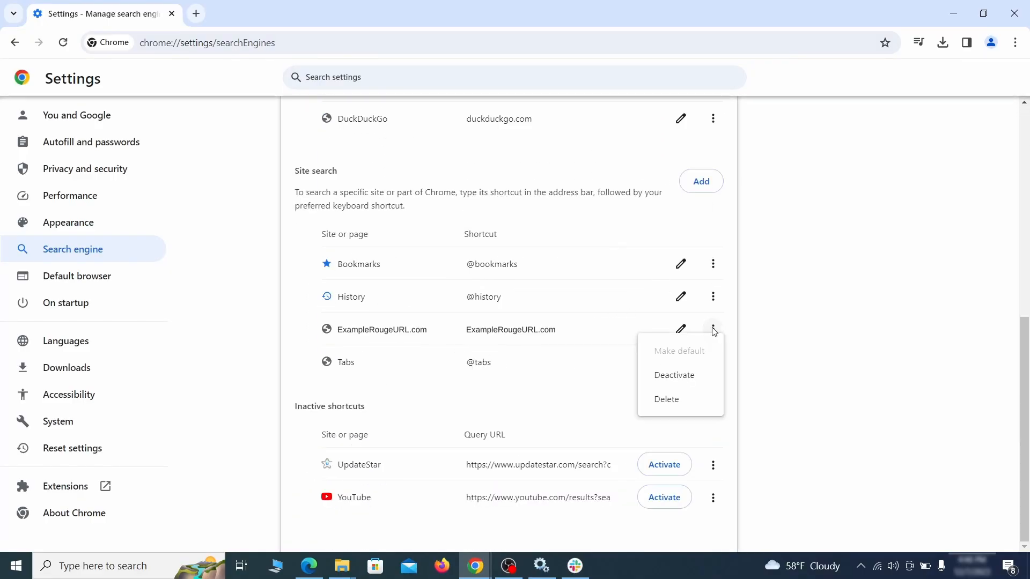
pyautogui.click(666, 401)
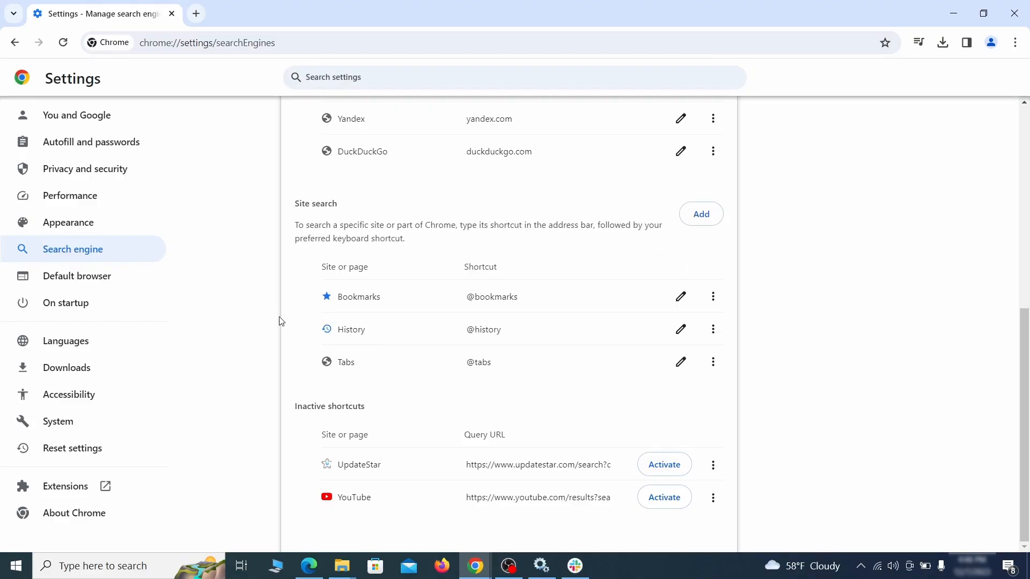
# - Remove the ExampleRougeURL.com page from Chrome's startup pages and choose Continue where you left off
pyautogui.click(80, 302)
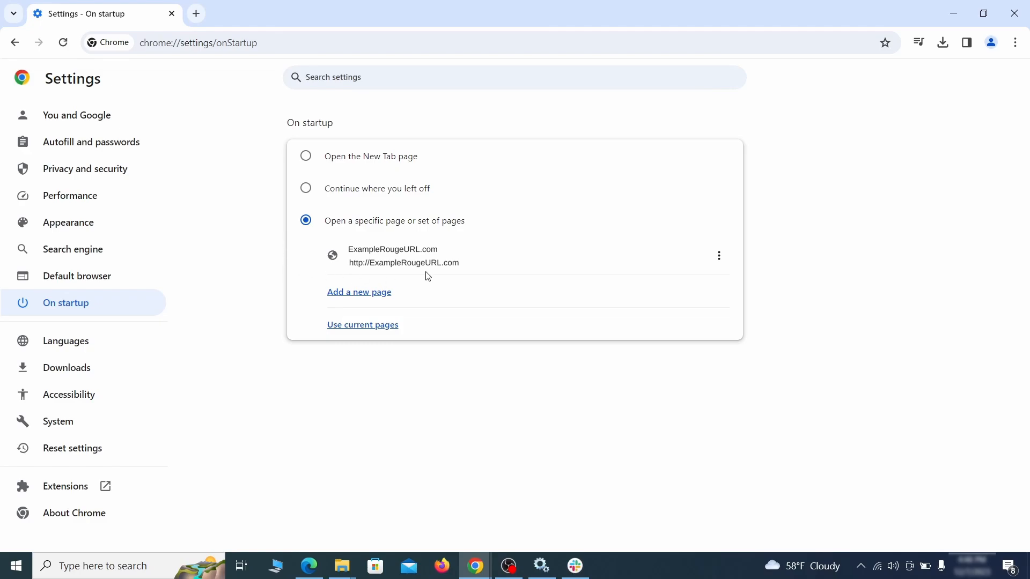
pyautogui.click(719, 258)
pyautogui.click(688, 288)
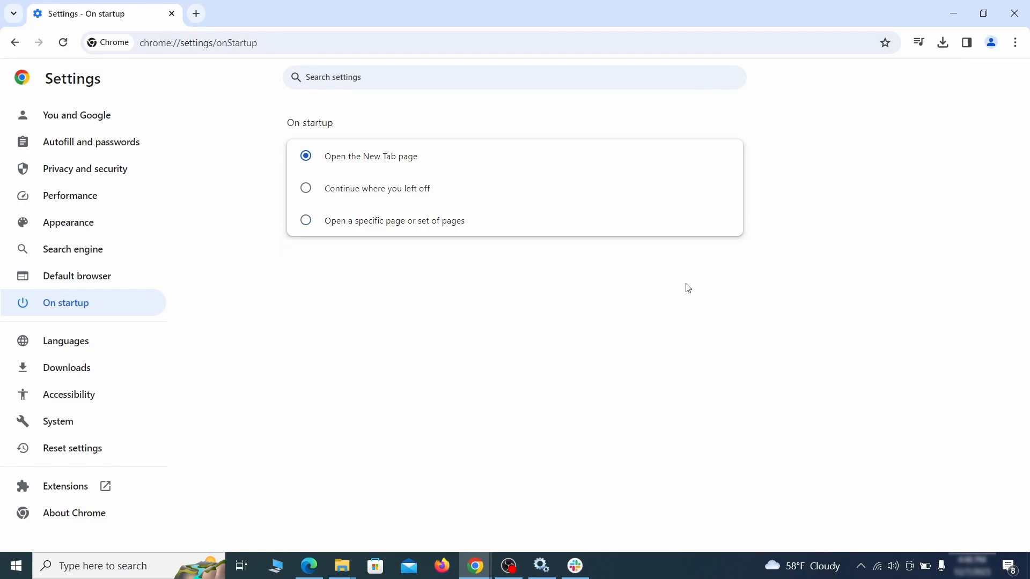
pyautogui.click(306, 193)
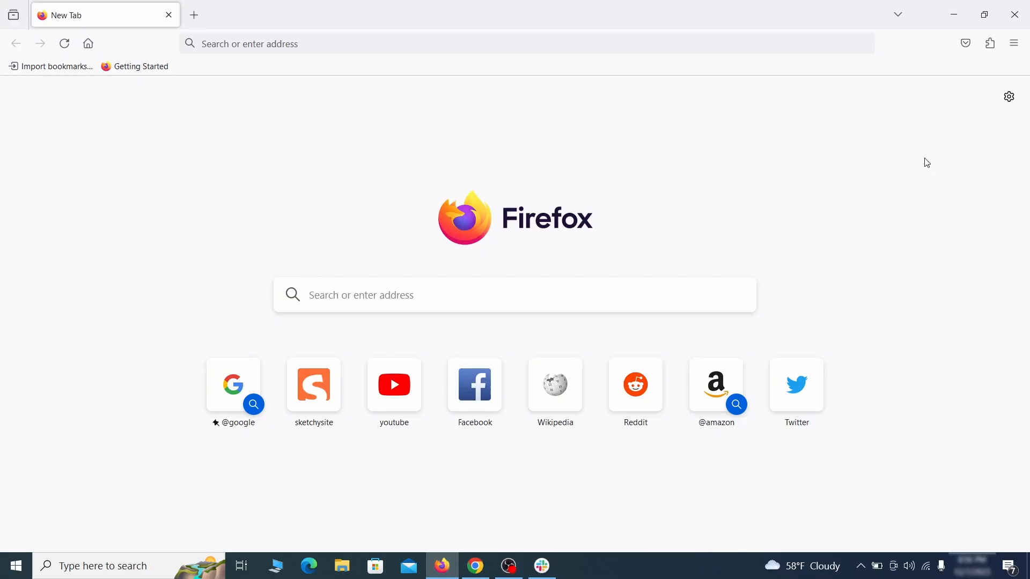
# - In Firefox's Add-ons Manager, disable the Contenu+ extension and remove it
pyautogui.click(991, 43)
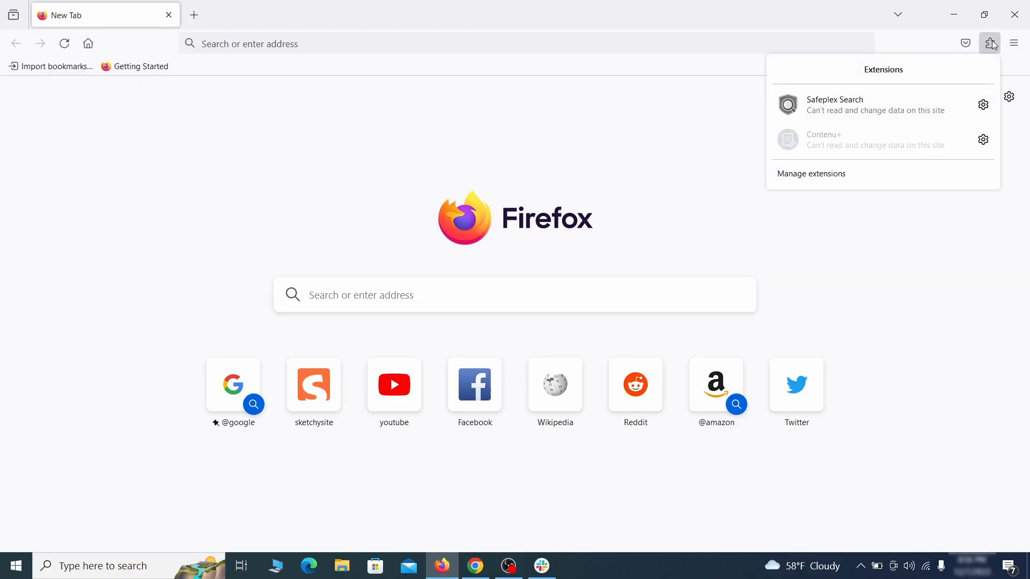
pyautogui.click(867, 176)
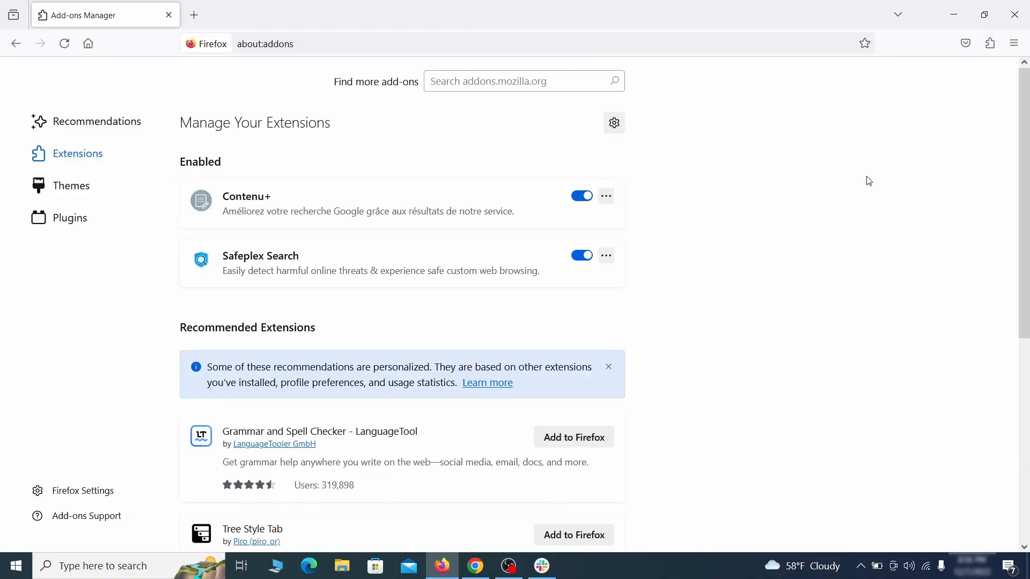
pyautogui.click(582, 196)
pyautogui.click(606, 196)
pyautogui.click(651, 217)
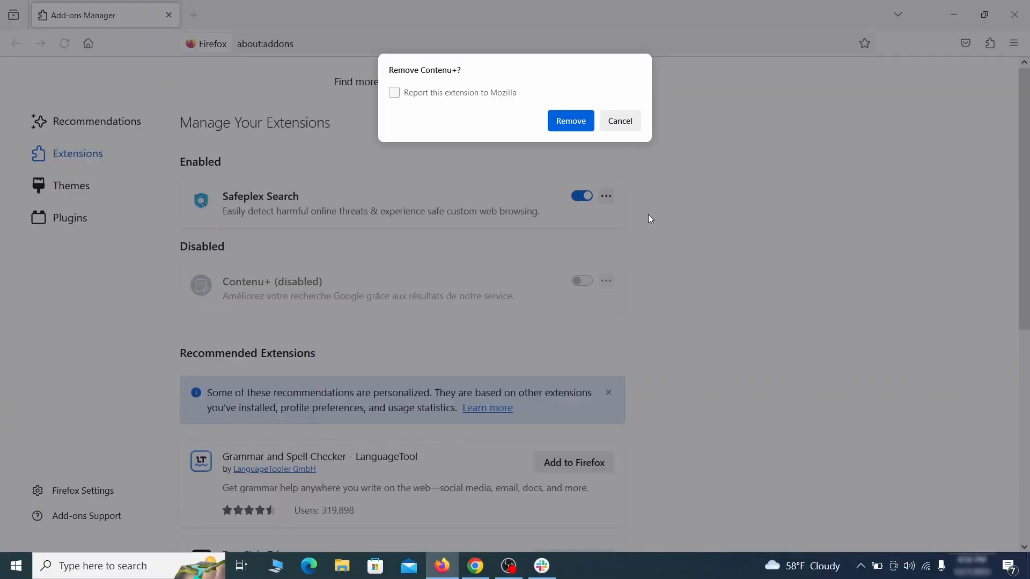
pyautogui.click(570, 121)
# - In Firefox's Home settings, clear the custom ExampleRougeURL.com address for the homepage and new windows
pyautogui.click(1014, 49)
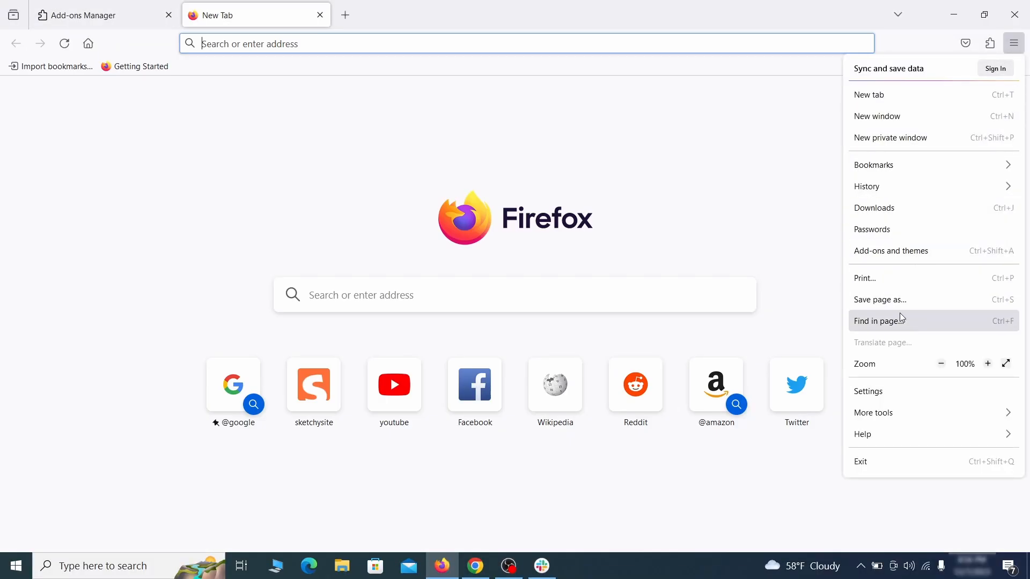
pyautogui.click(891, 396)
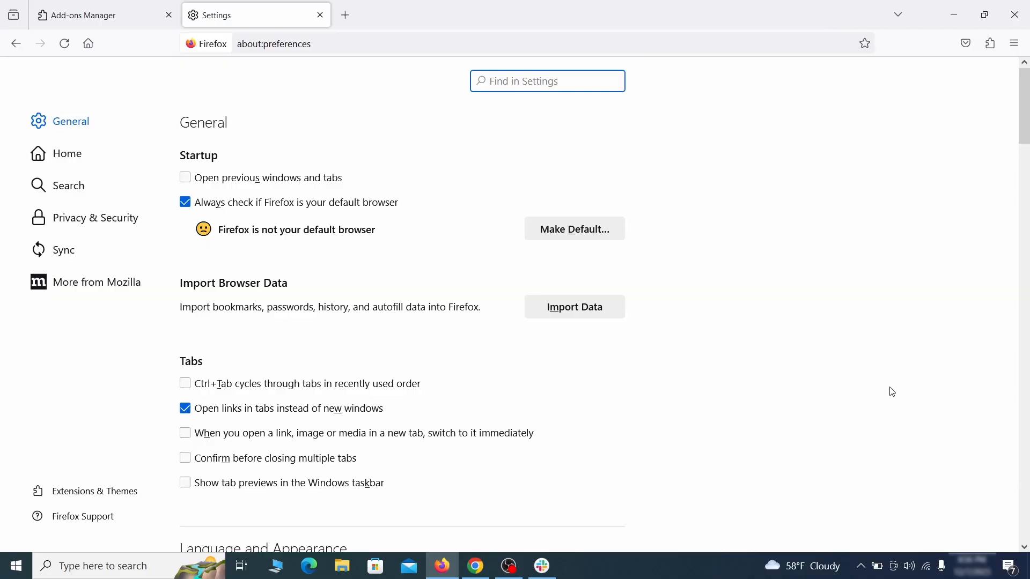
pyautogui.click(77, 154)
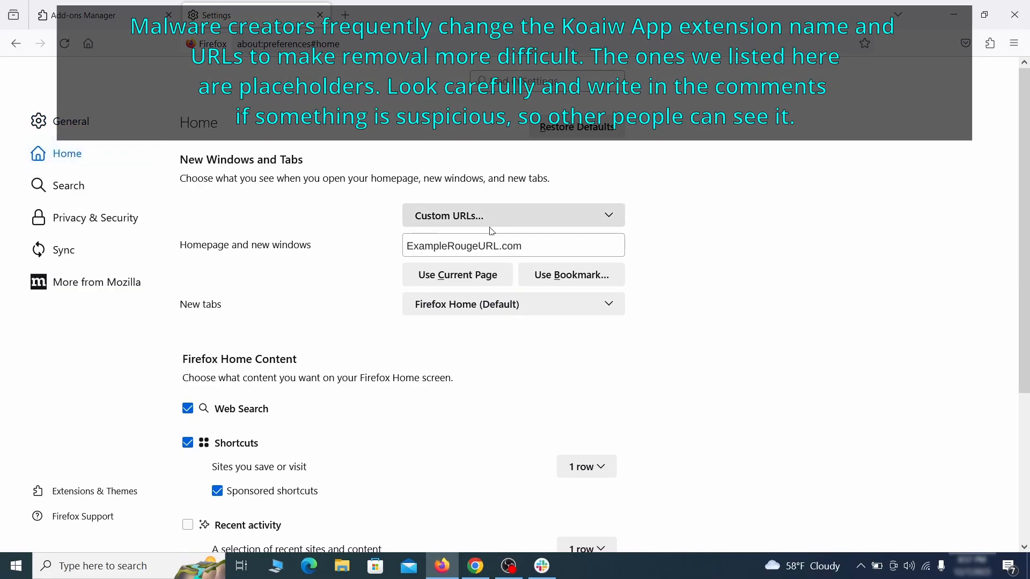
pyautogui.tripleClick(520, 246)
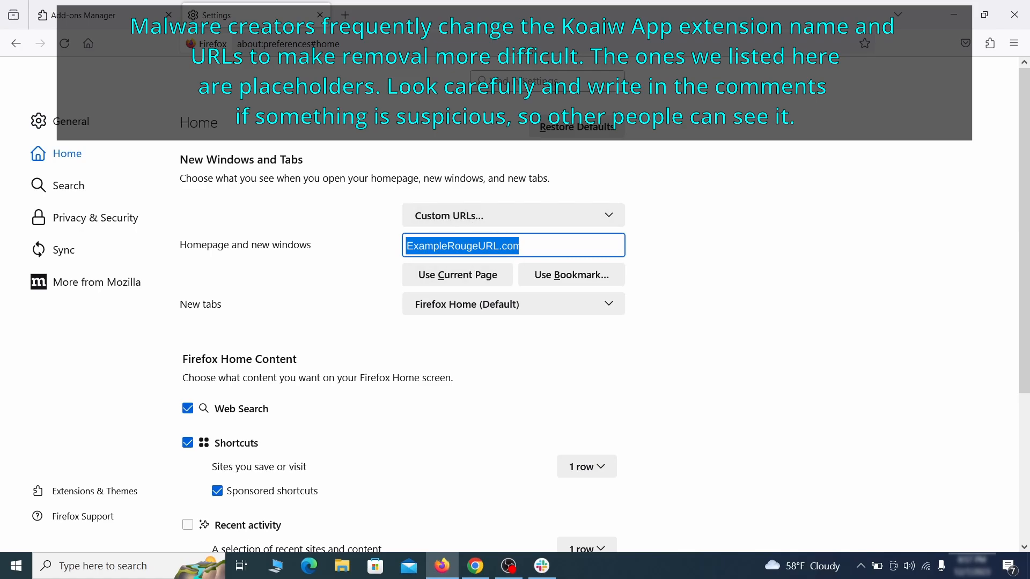
pyautogui.press('Delete')
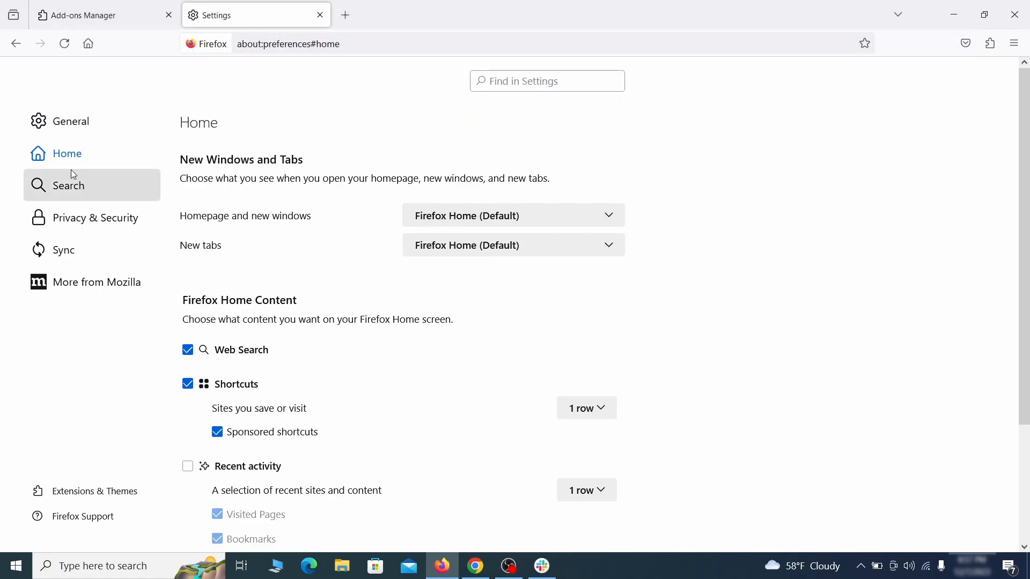
# - Set Firefox's default search engine to Google
pyautogui.click(73, 187)
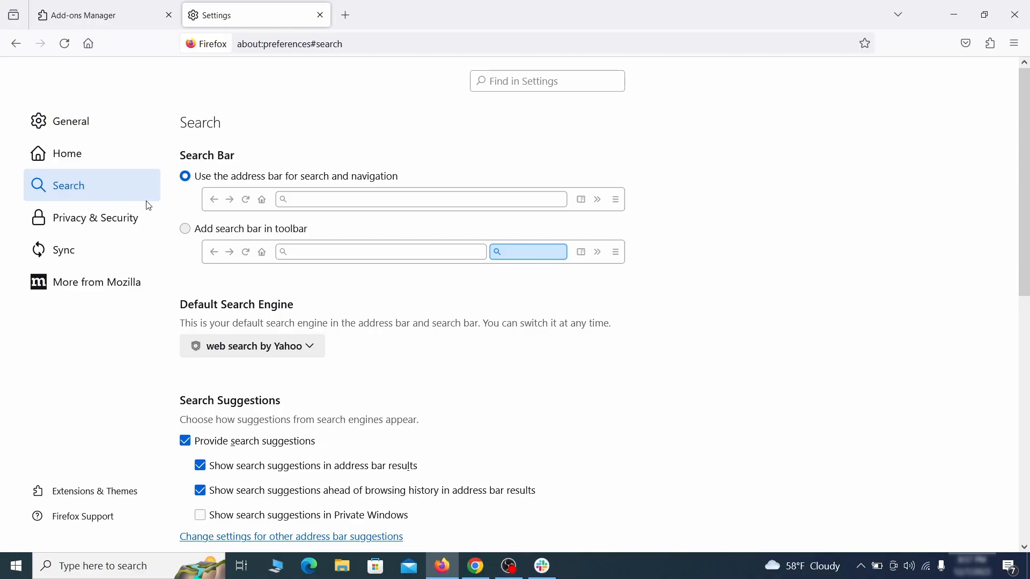
pyautogui.scroll(-2, 345, 285)
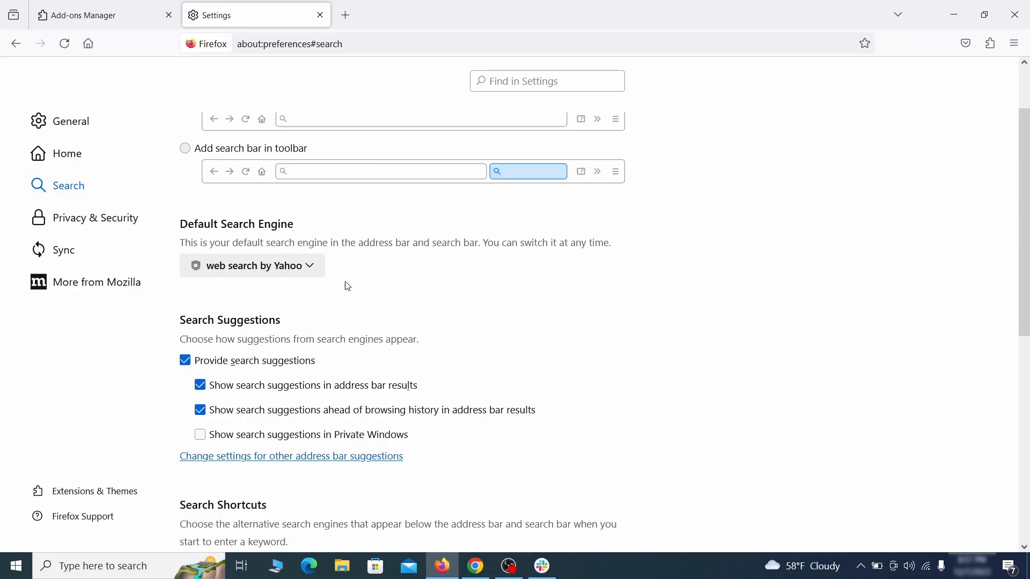
pyautogui.click(305, 271)
pyautogui.click(298, 288)
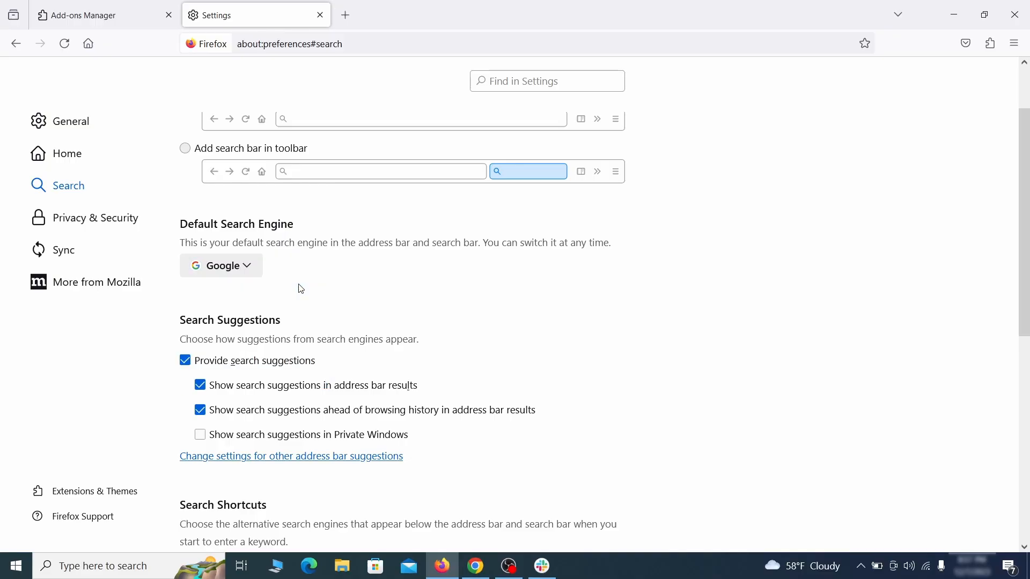
# - Remove the web search by Yahoo engine with the Safeplex Search keyword from Firefox's search shortcuts
pyautogui.scroll(-5, 499, 299)
pyautogui.scroll(-2, 562, 271)
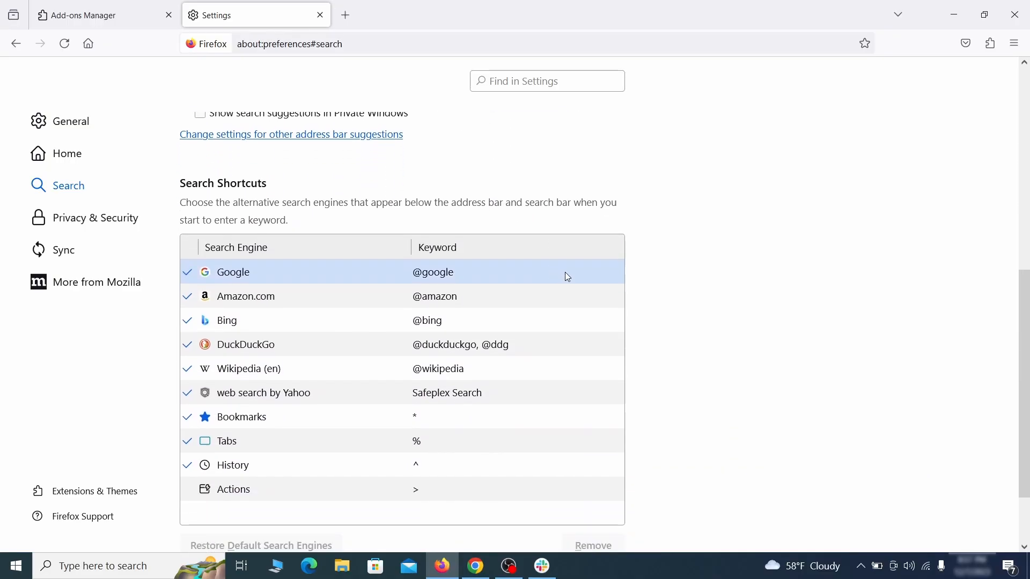
pyautogui.scroll(-2, 565, 272)
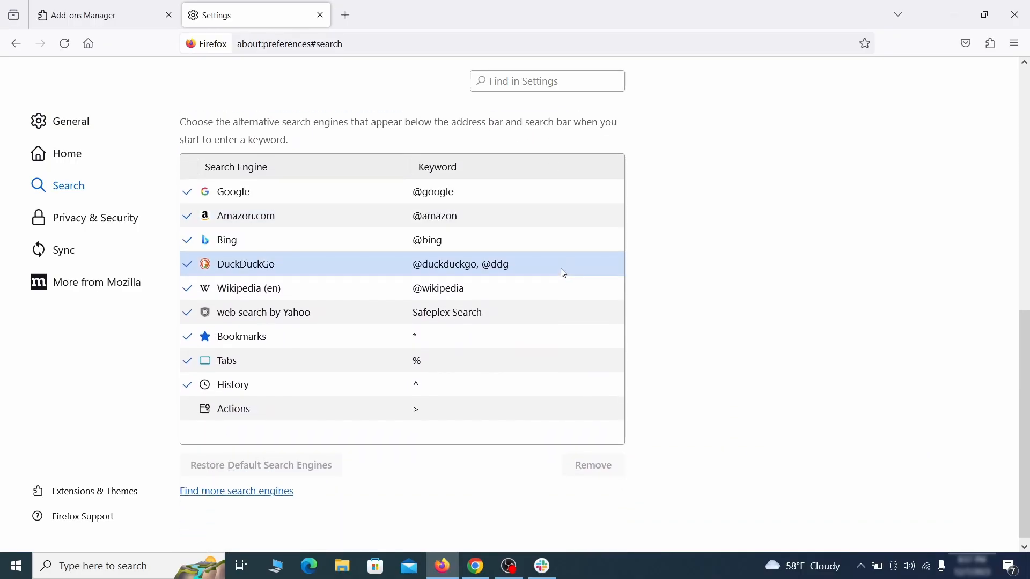
pyautogui.click(511, 317)
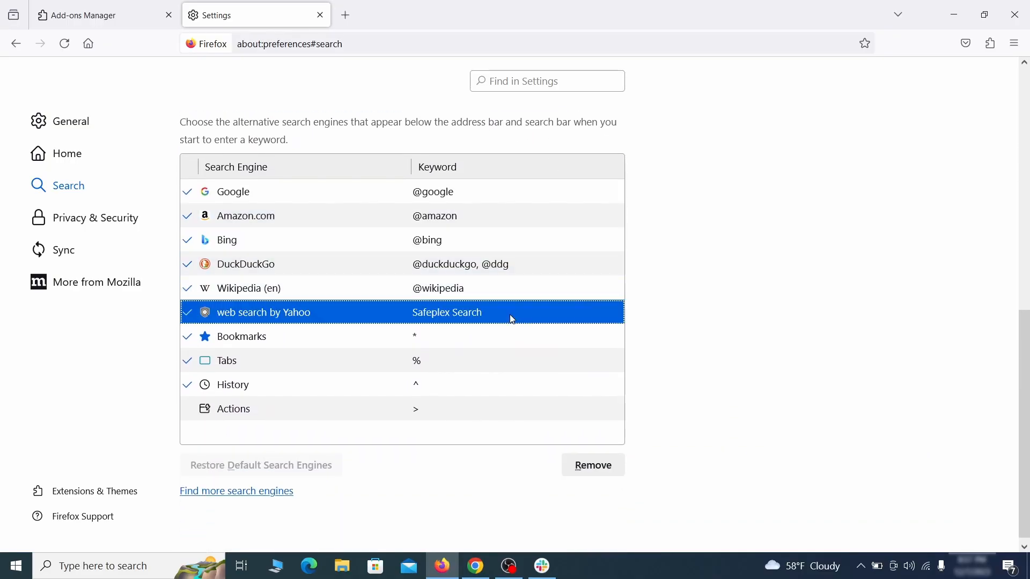
pyautogui.click(616, 477)
pyautogui.scroll(3, 487, 338)
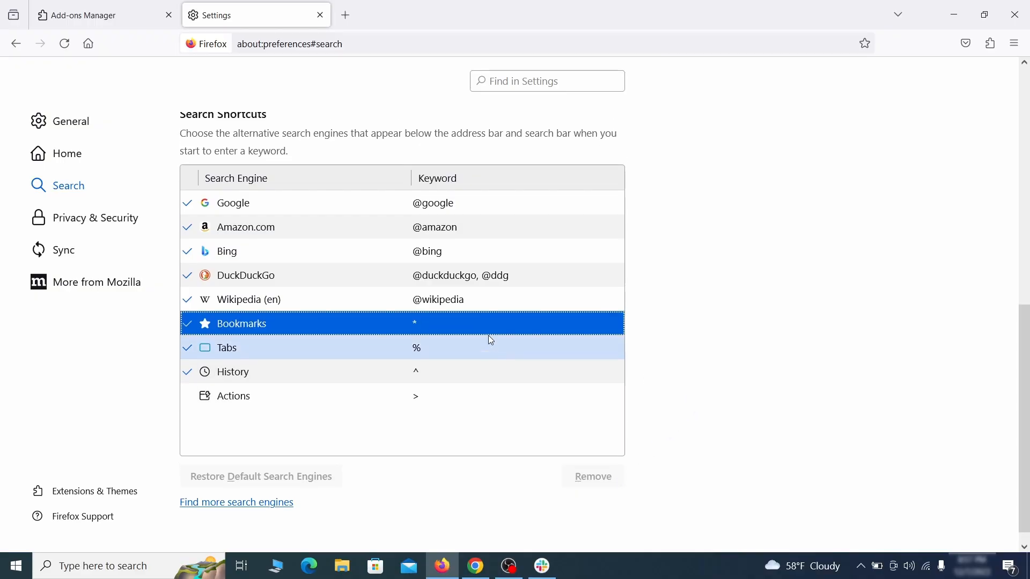
# - Clear Firefox's stored cookies, site data and cached web content in the privacy settings
pyautogui.click(99, 215)
pyautogui.scroll(-6, 685, 247)
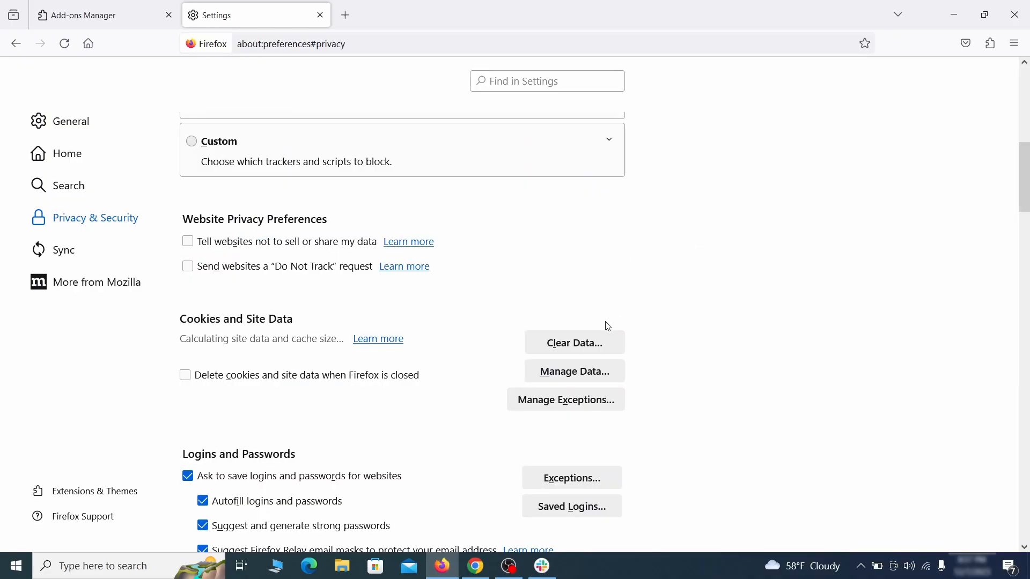
pyautogui.click(588, 344)
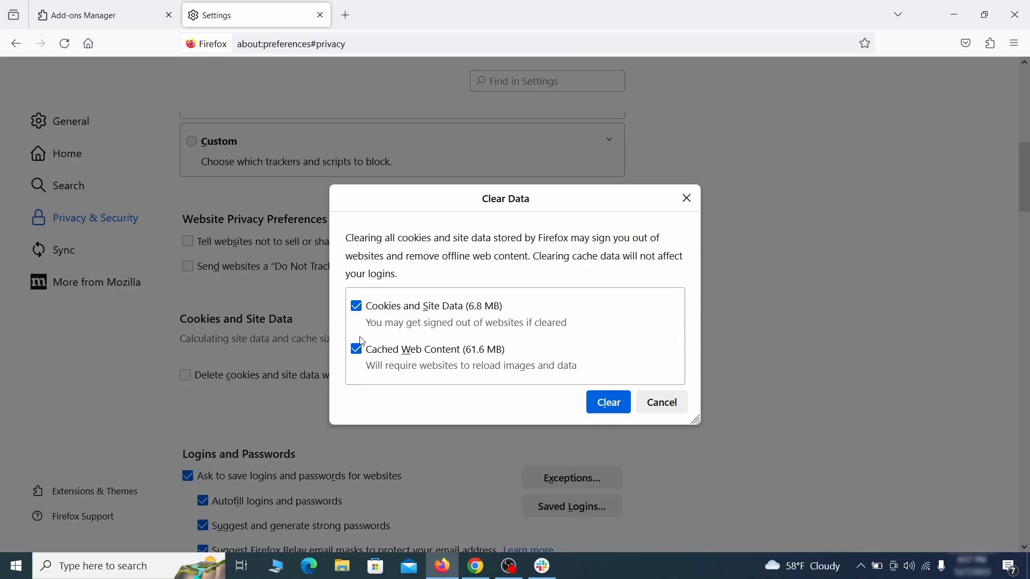
pyautogui.click(621, 404)
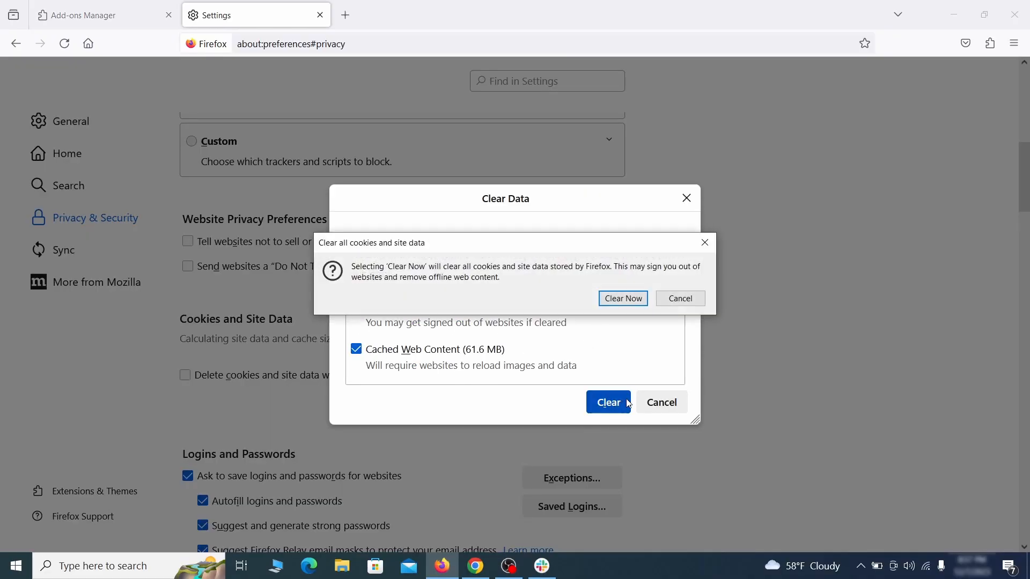
pyautogui.click(624, 299)
# - Open the website permission settings for notifications in Firefox
pyautogui.scroll(-5, 699, 329)
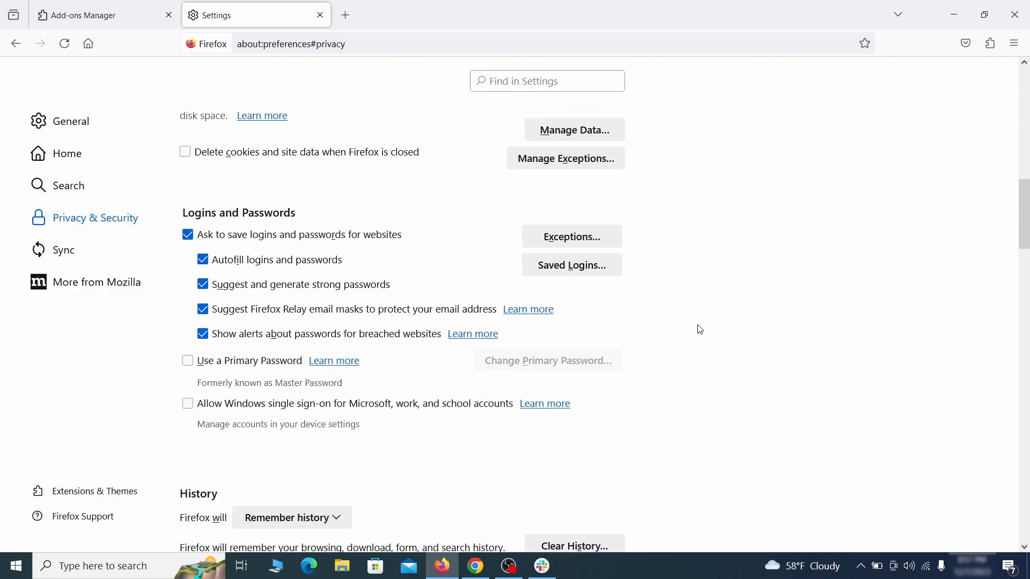
pyautogui.scroll(-10, 700, 329)
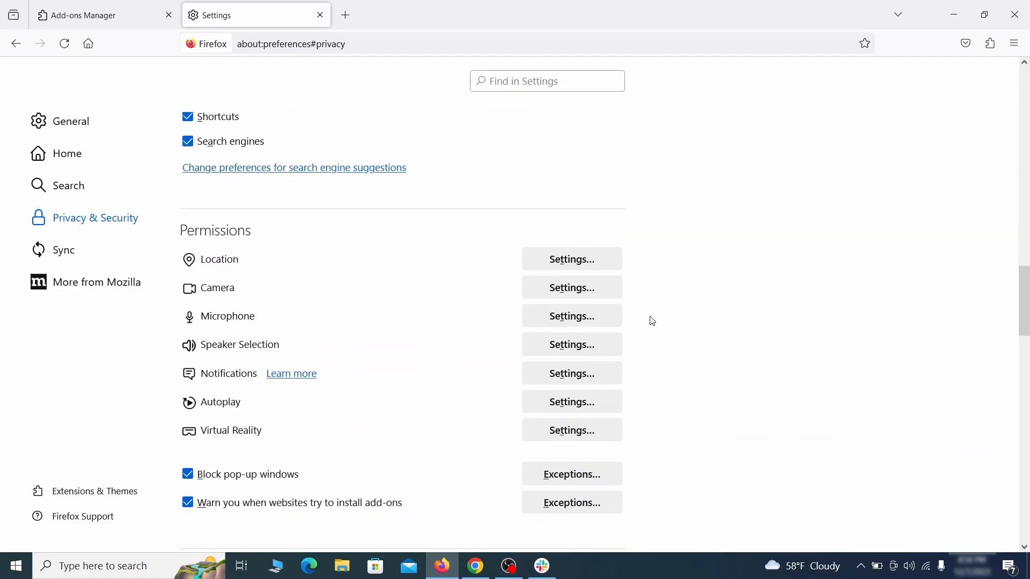
pyautogui.click(593, 376)
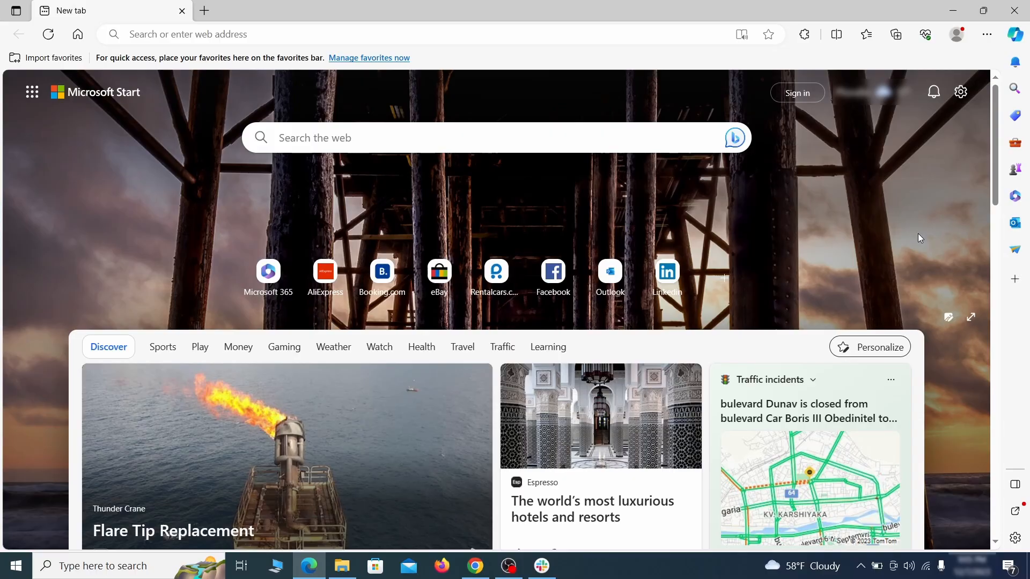
# - In Microsoft Edge's extension manager, turn off the Quidco Cashback Reminder extension and remove it
pyautogui.click(987, 34)
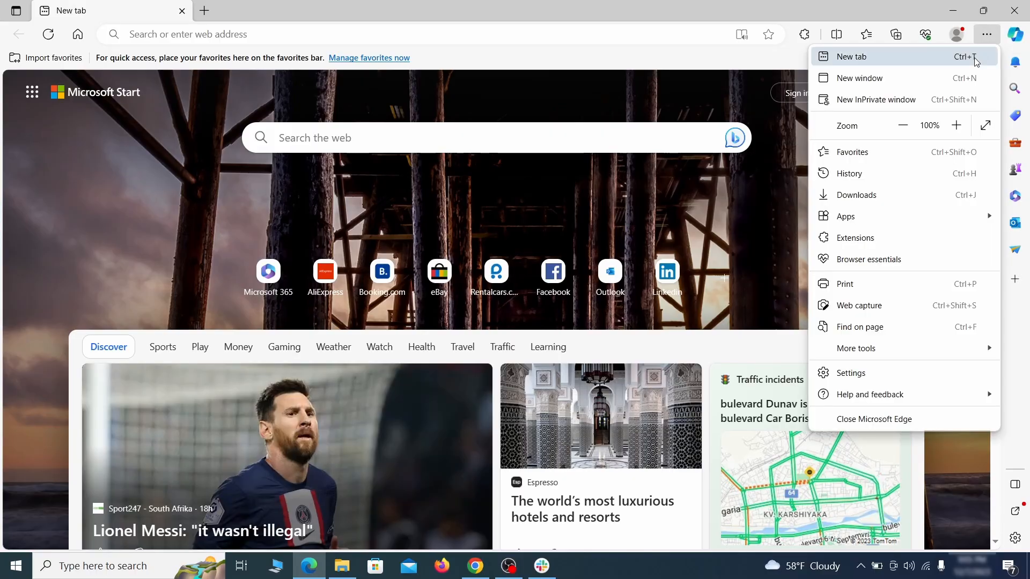
pyautogui.click(884, 236)
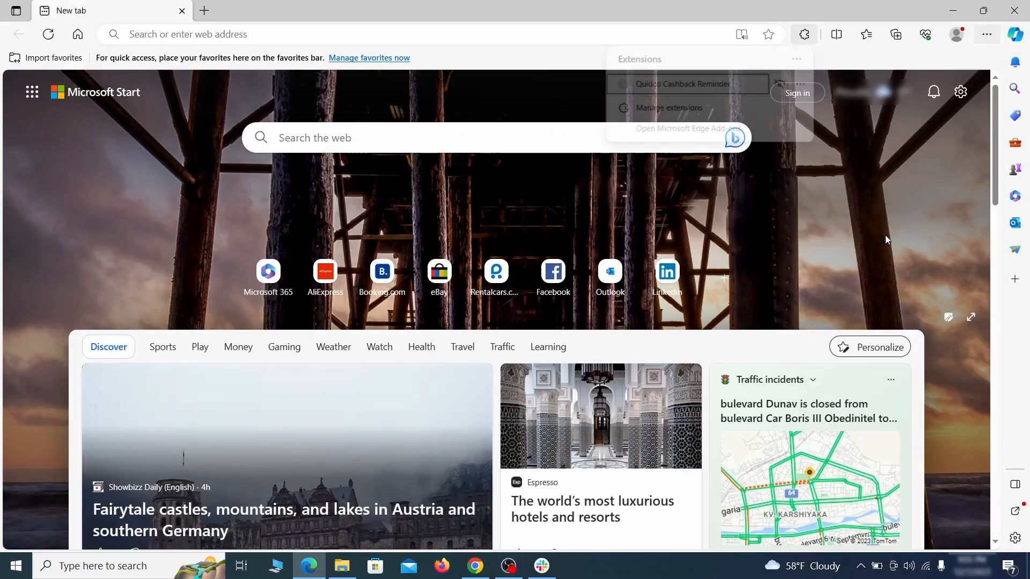
pyautogui.click(667, 109)
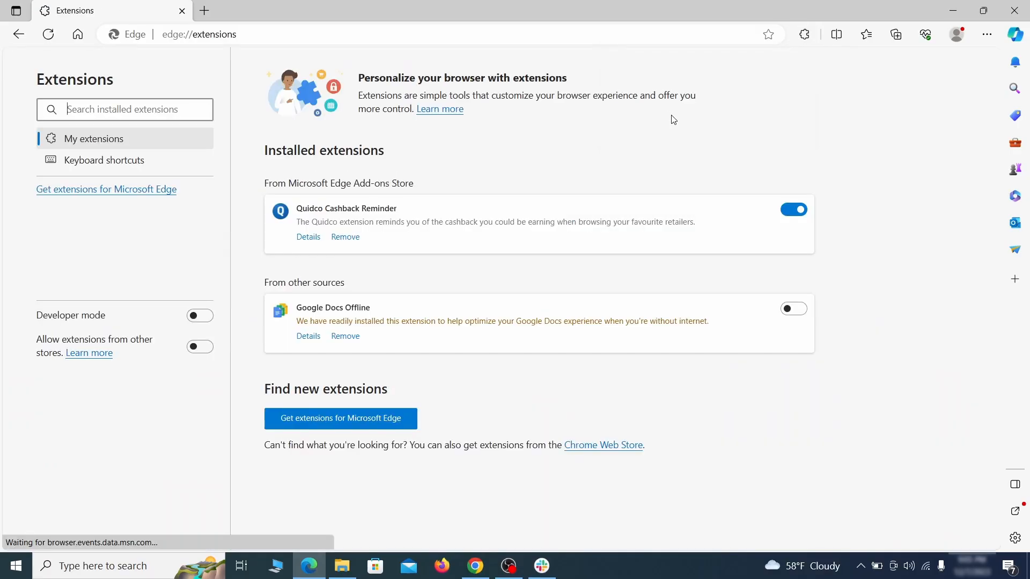
pyautogui.click(797, 212)
pyautogui.click(344, 237)
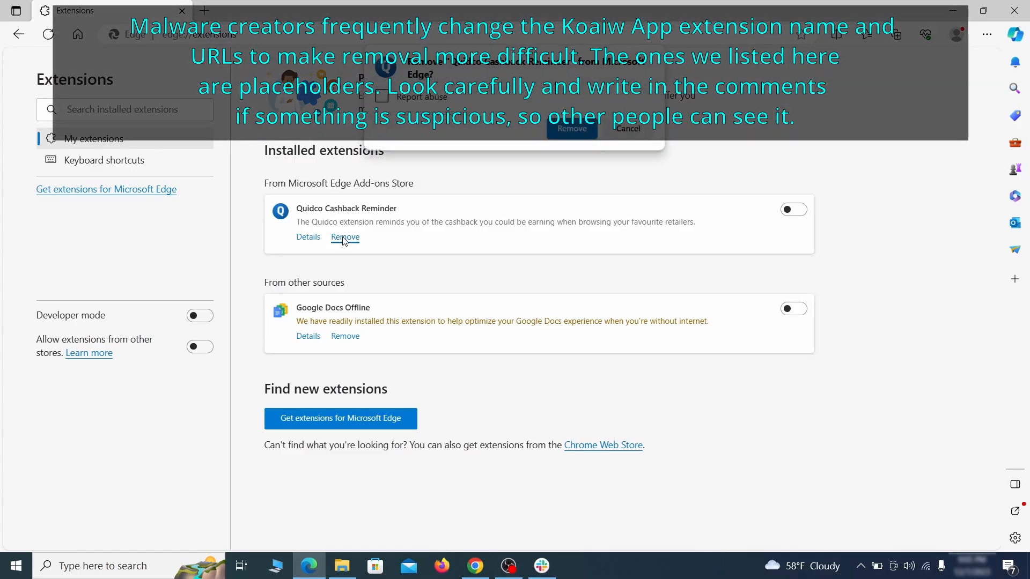
# - Clear Edge's browsing data for the last hour, including history, cookies, cached files, site permissions and Media Foundation data
pyautogui.hotkey('ctrl', 't')
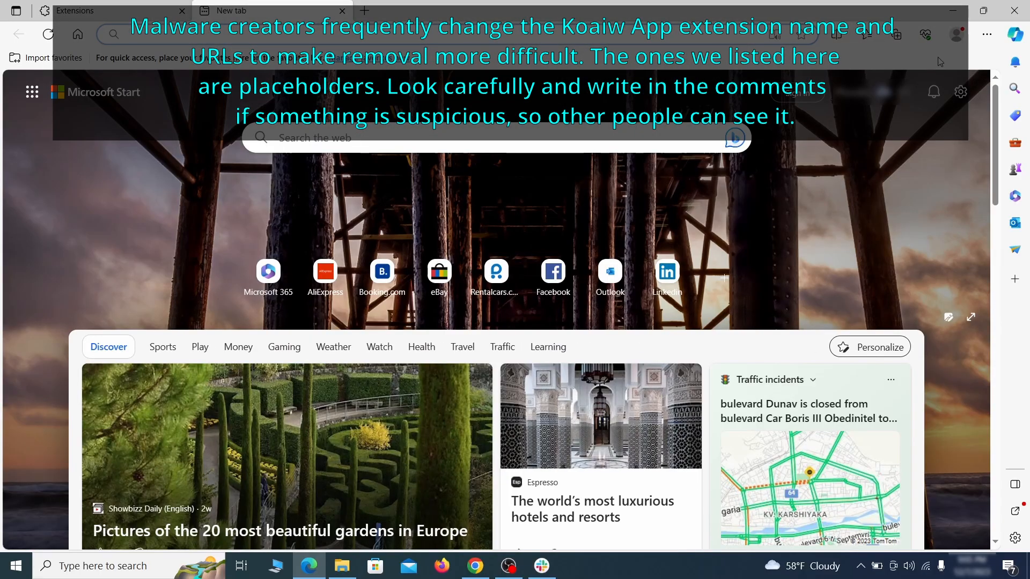
pyautogui.click(987, 35)
pyautogui.click(853, 370)
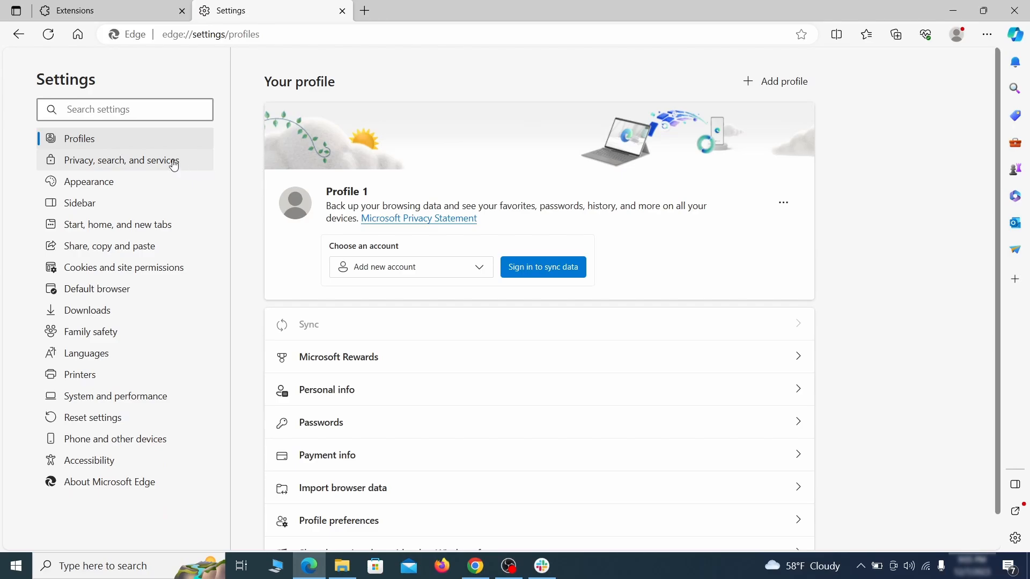
pyautogui.click(173, 162)
pyautogui.scroll(-4, 558, 331)
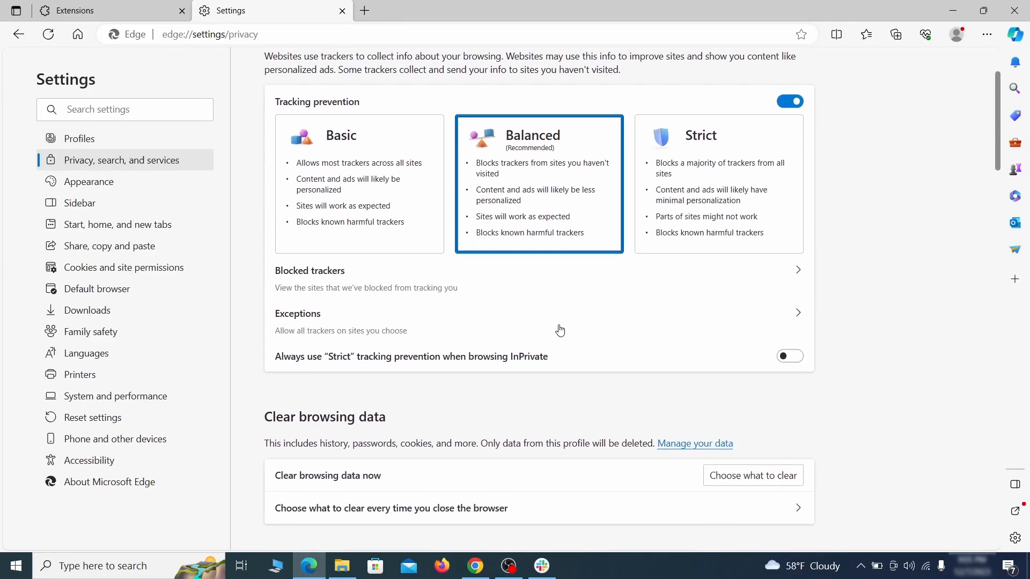
pyautogui.click(771, 374)
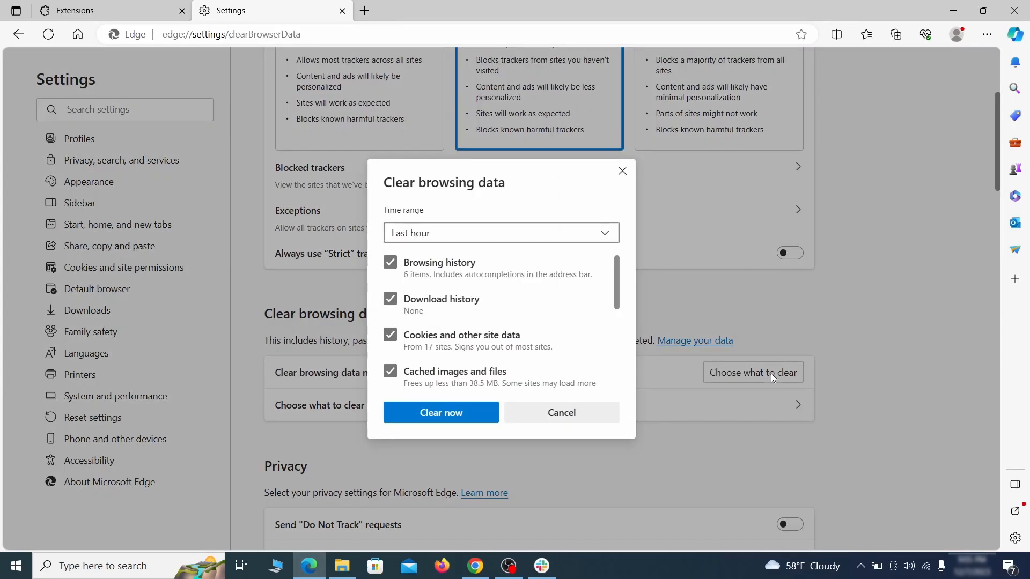
pyautogui.scroll(-5, 412, 261)
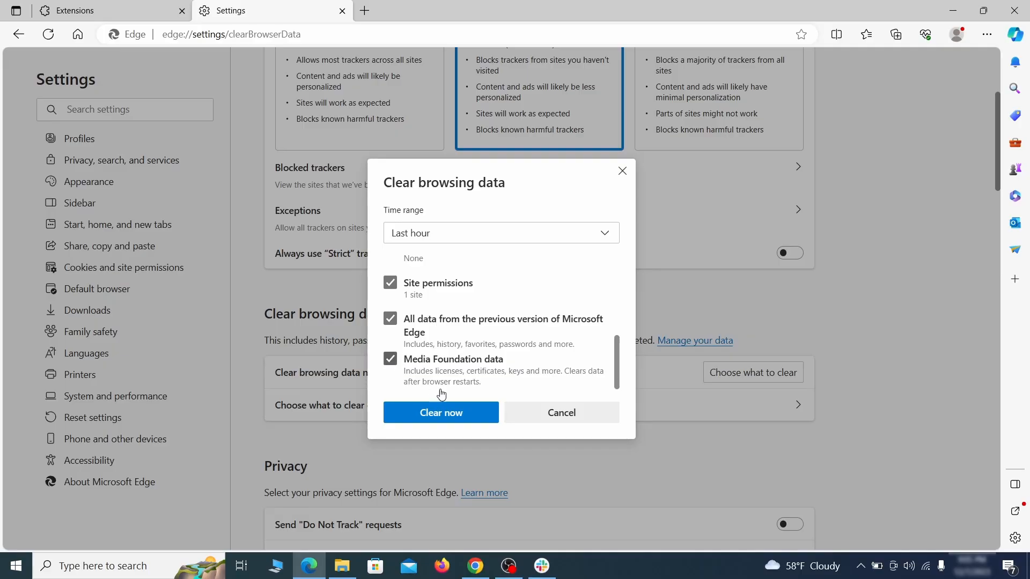
pyautogui.click(484, 418)
# - Set Google as the search engine used in Edge's address bar
pyautogui.scroll(-15, 665, 305)
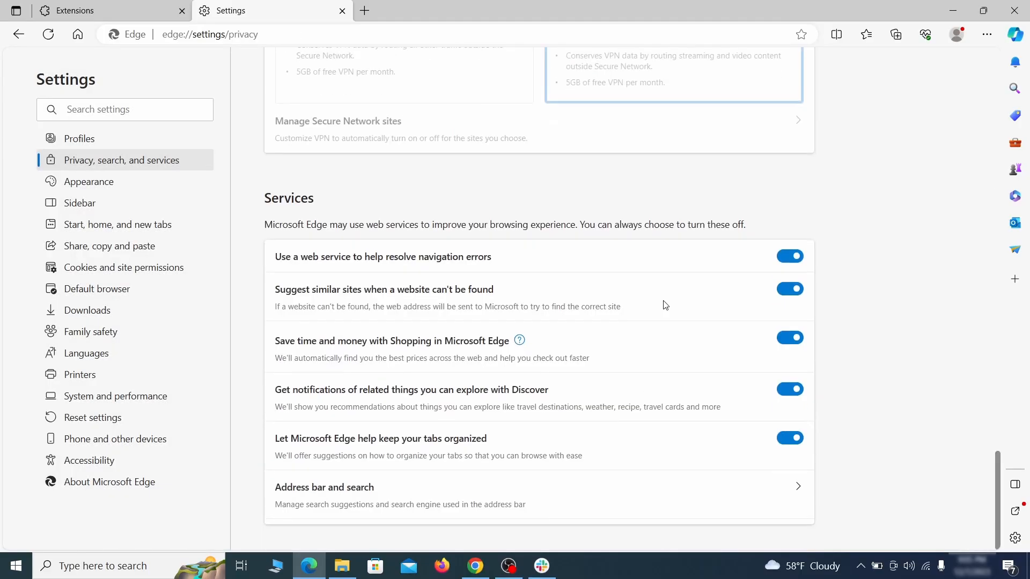
pyautogui.click(589, 503)
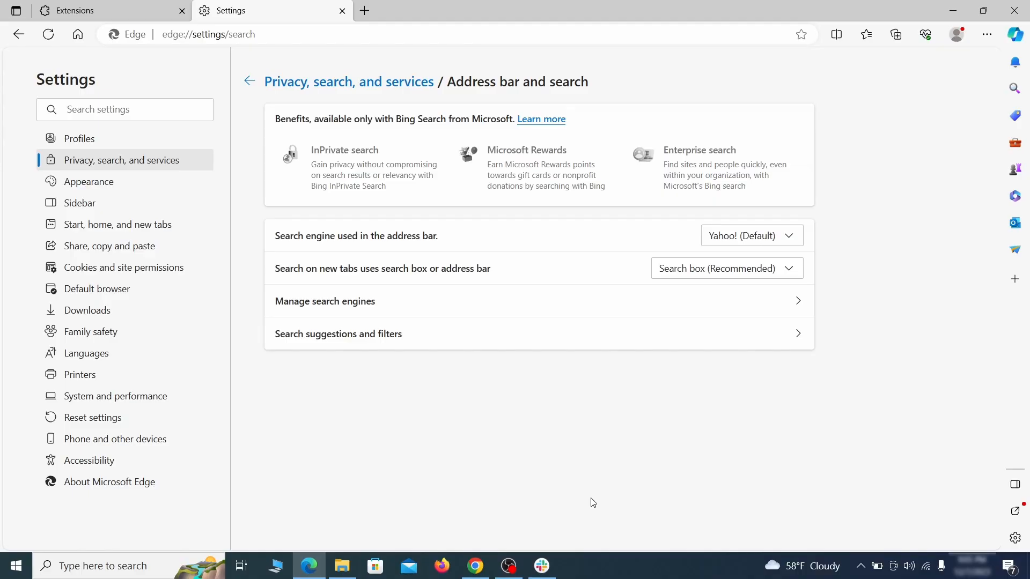
pyautogui.click(792, 237)
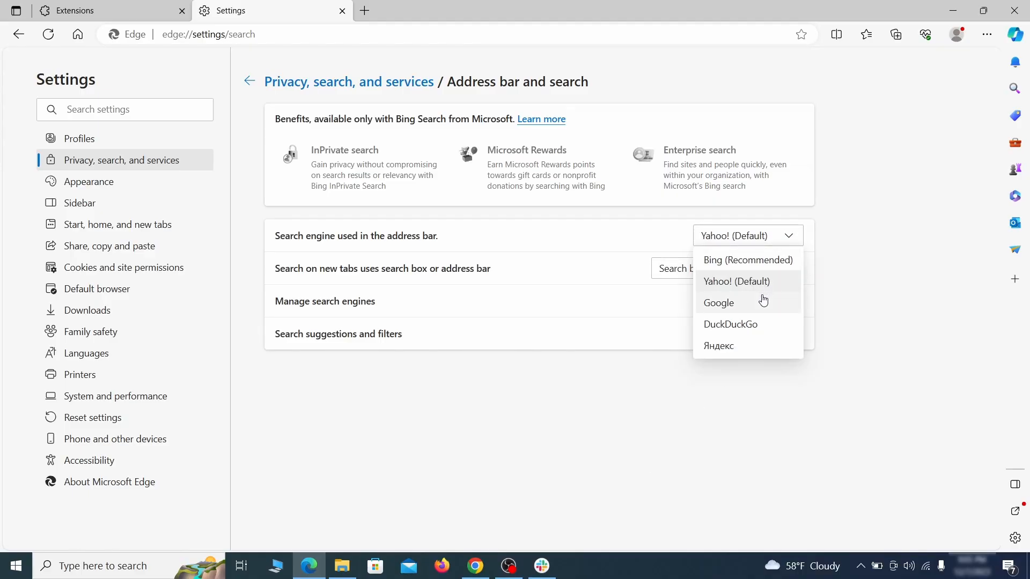
pyautogui.click(763, 302)
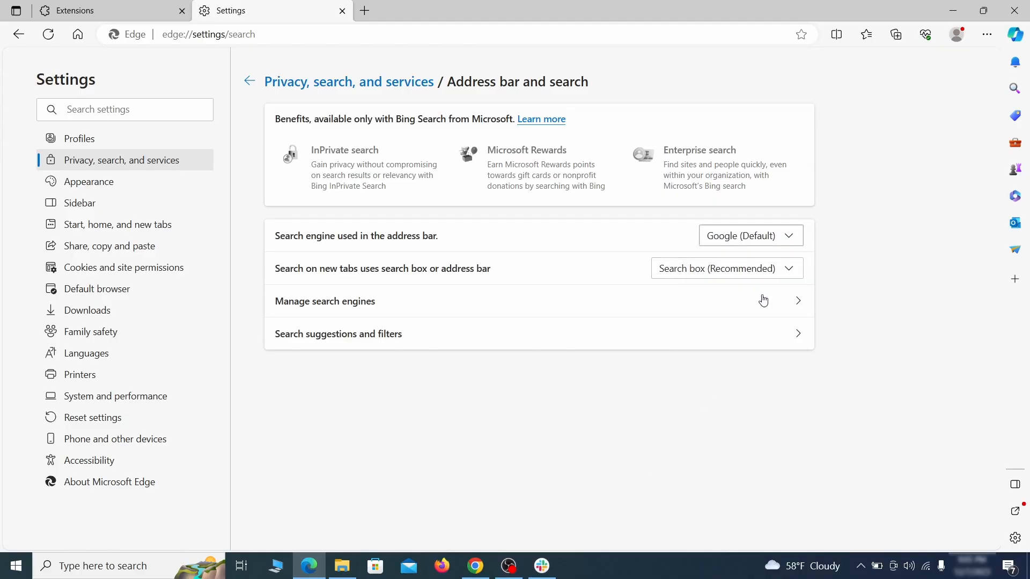
# - Remove ExampleRougeURL.com from Edge's list of address bar search engines
pyautogui.click(397, 310)
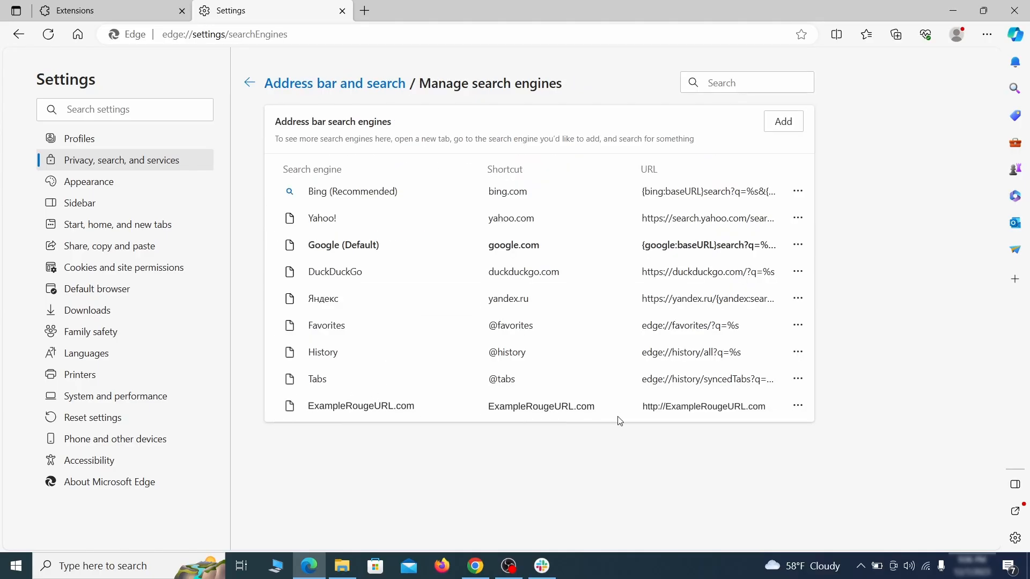
pyautogui.click(798, 407)
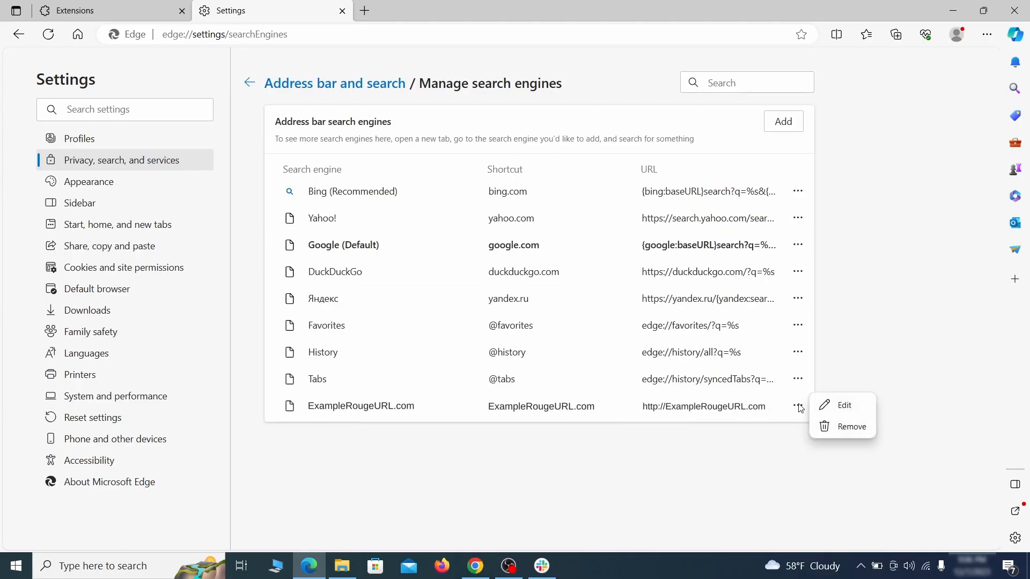
pyautogui.click(853, 427)
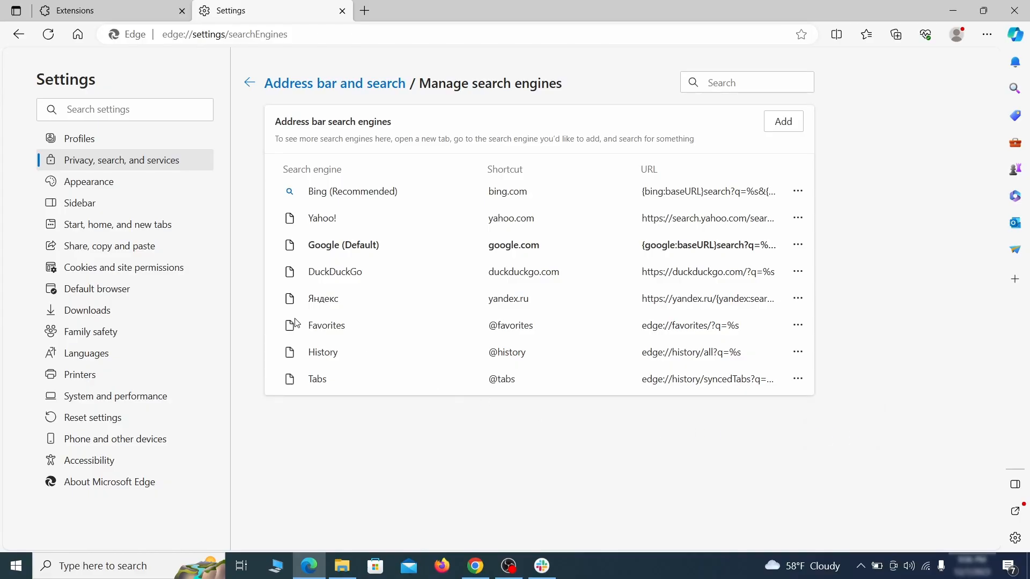
# - Delete ExampleRougeURL.com from the pages that open when Edge starts
pyautogui.click(128, 226)
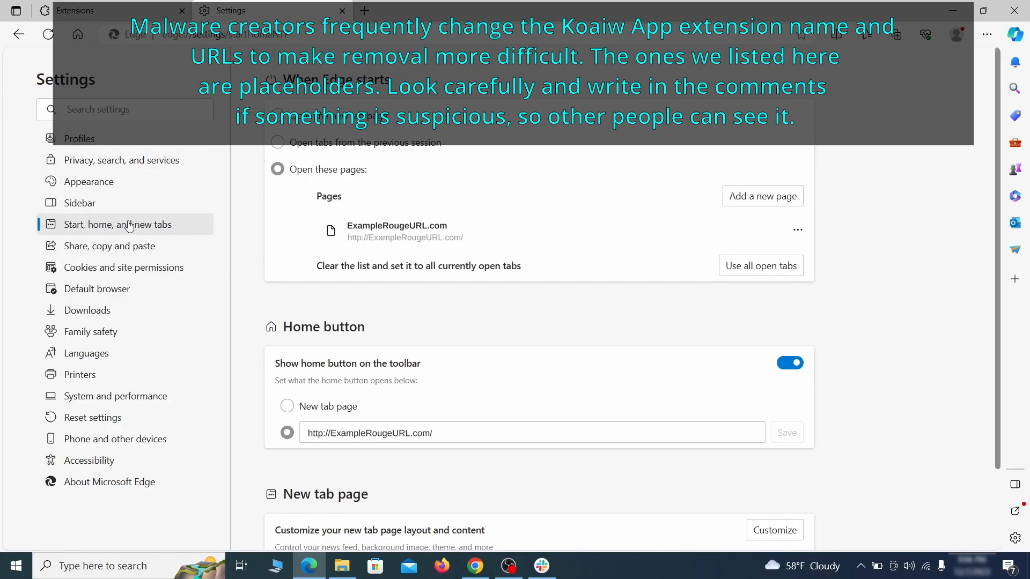
pyautogui.click(797, 234)
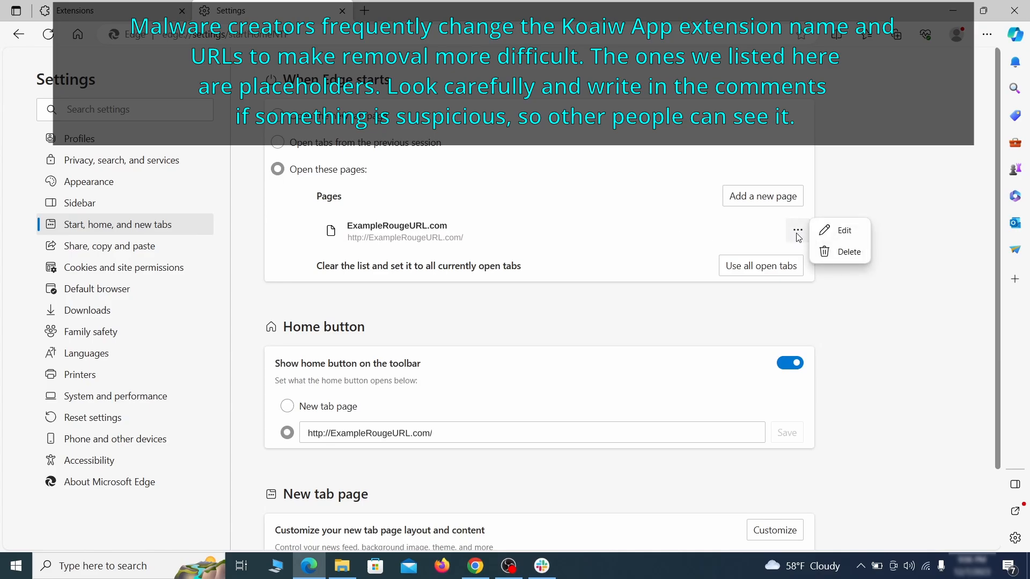
pyautogui.click(840, 253)
# - Clear the ExampleRougeURL.com address from Edge's home button setting and make the button open the new tab page
pyautogui.click(451, 384)
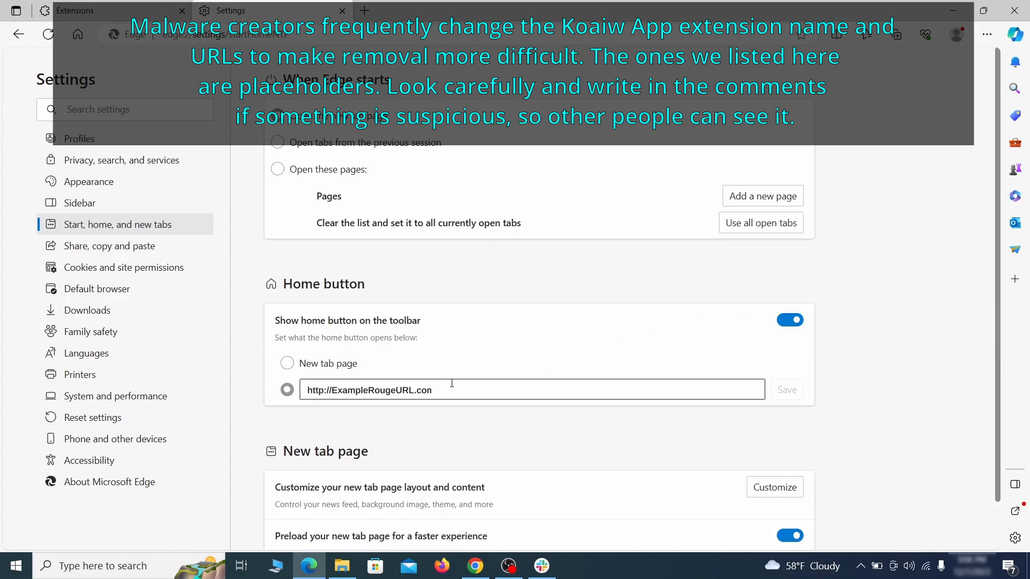
pyautogui.hotkey('ctrl', 'a')
pyautogui.press('BackSpace')
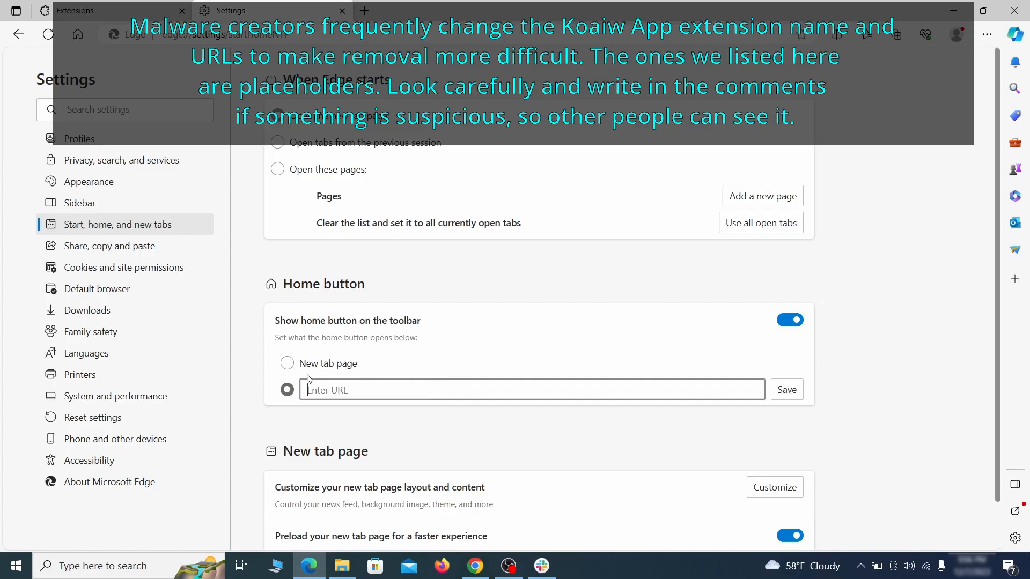
pyautogui.click(287, 364)
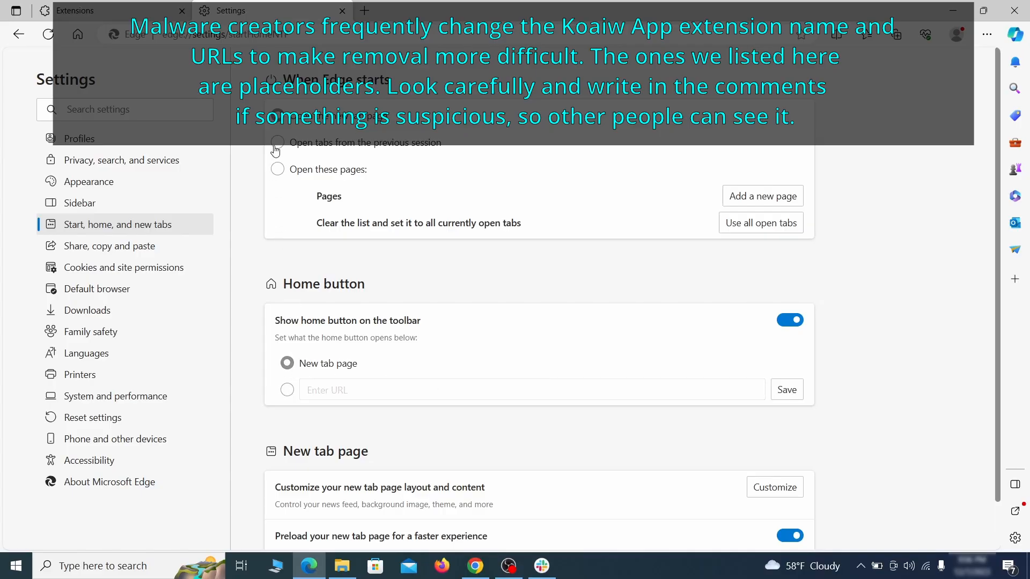
# - Remove ExampleRougeURL.com from the sites allowed to send notifications in Edge's site permissions
pyautogui.click(184, 267)
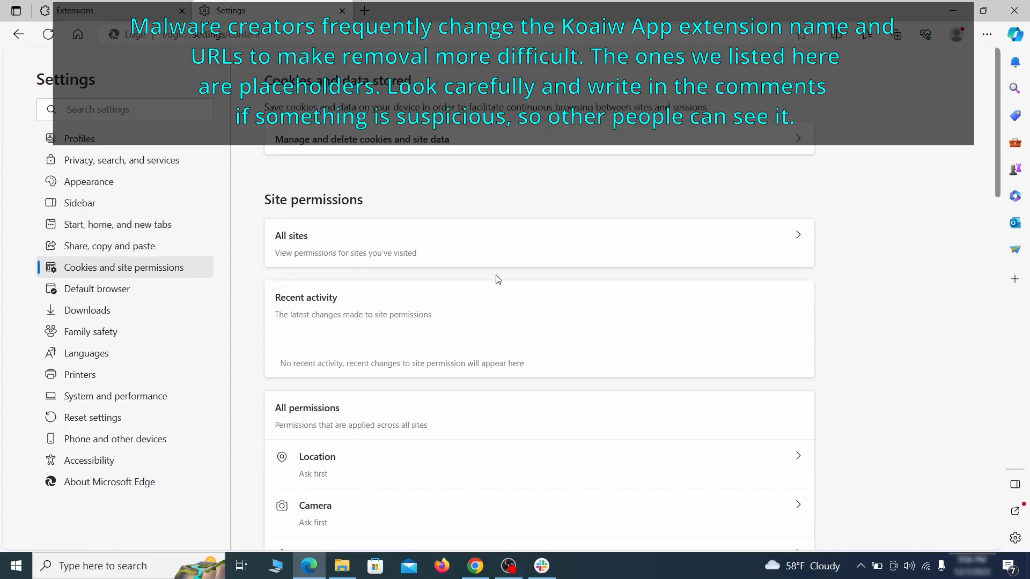
pyautogui.scroll(-5, 498, 279)
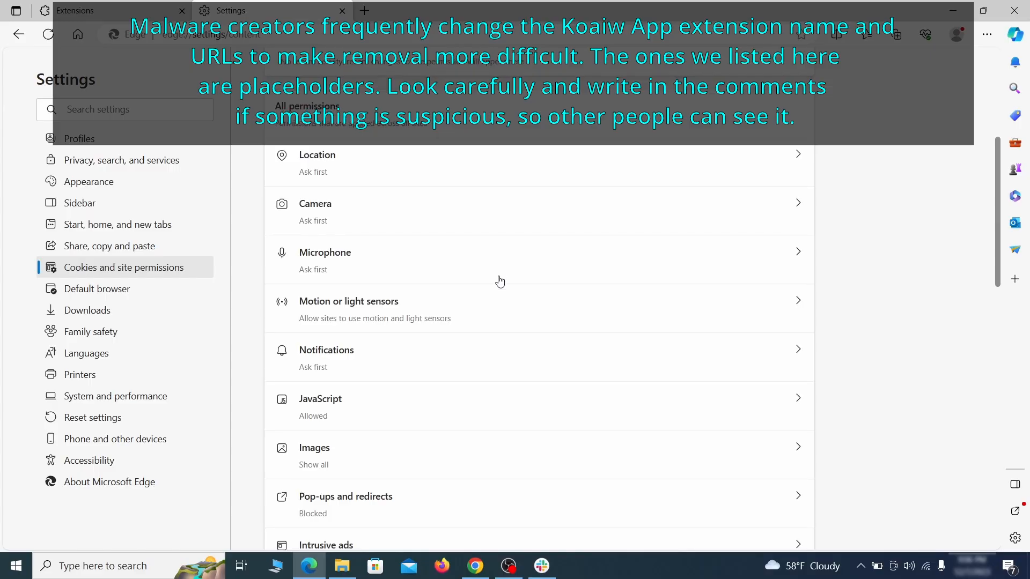
pyautogui.scroll(-1, 496, 281)
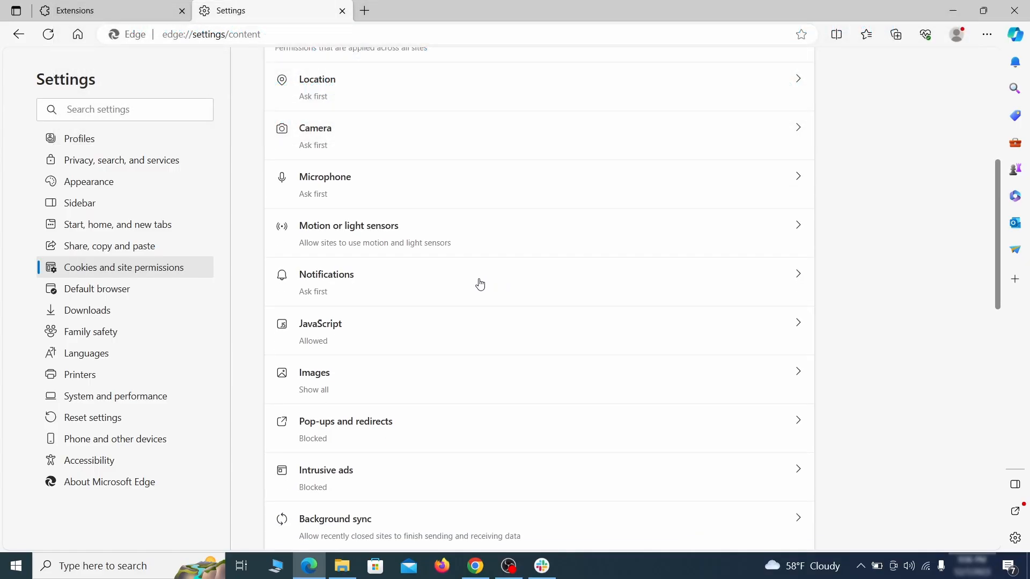
pyautogui.click(480, 285)
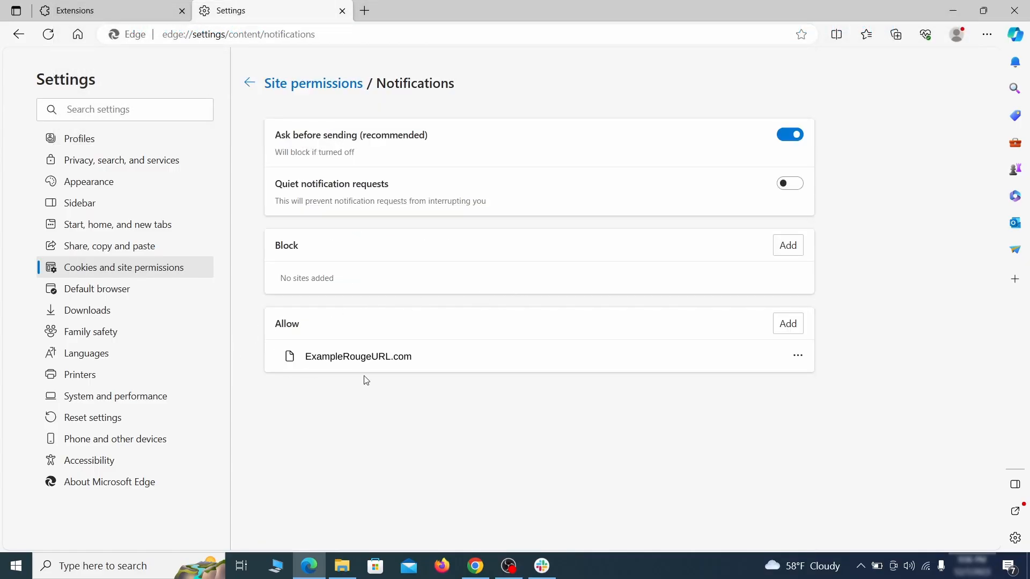
pyautogui.click(797, 356)
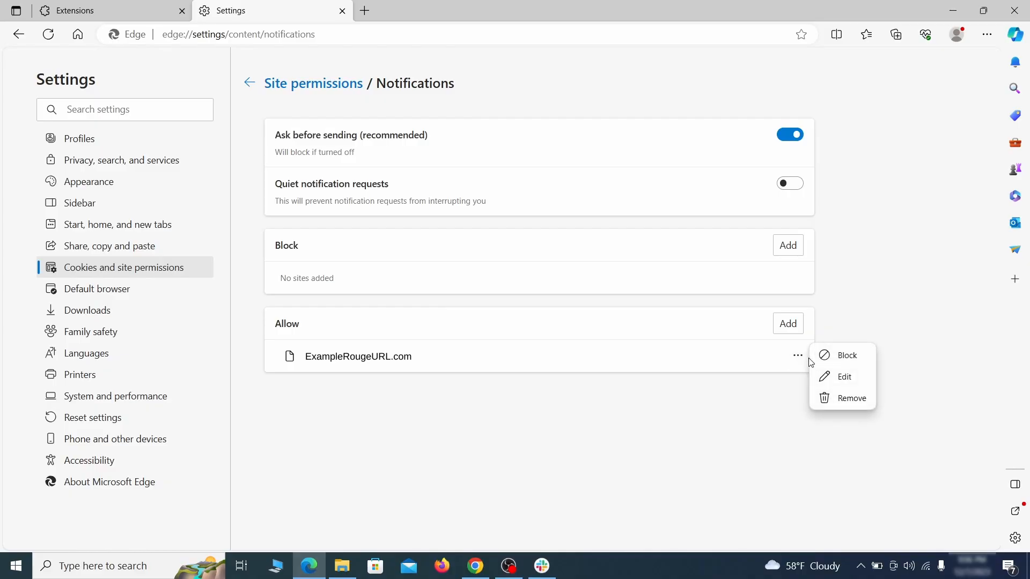
pyautogui.click(845, 401)
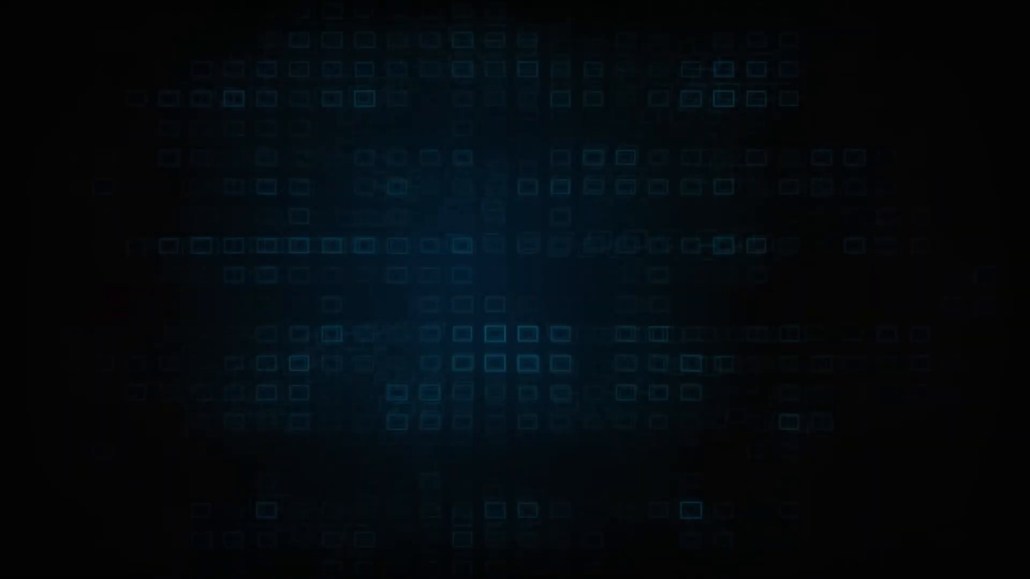